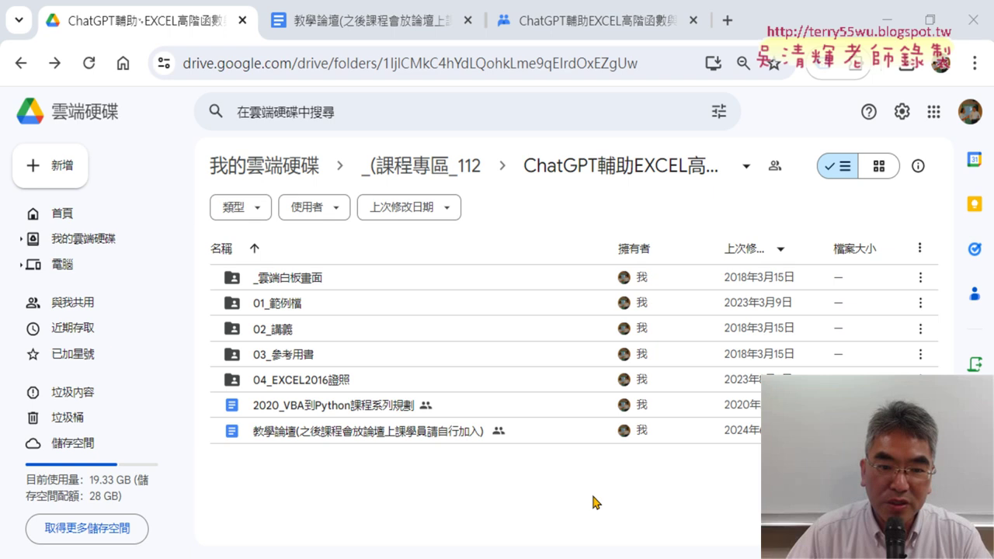
# Step: Follow the teaching forum's groups.google.com link to the ChatGPT輔助EXCEL高階函數與VBA設計班第01期 group in a new tab
pyautogui.click(386, 33)
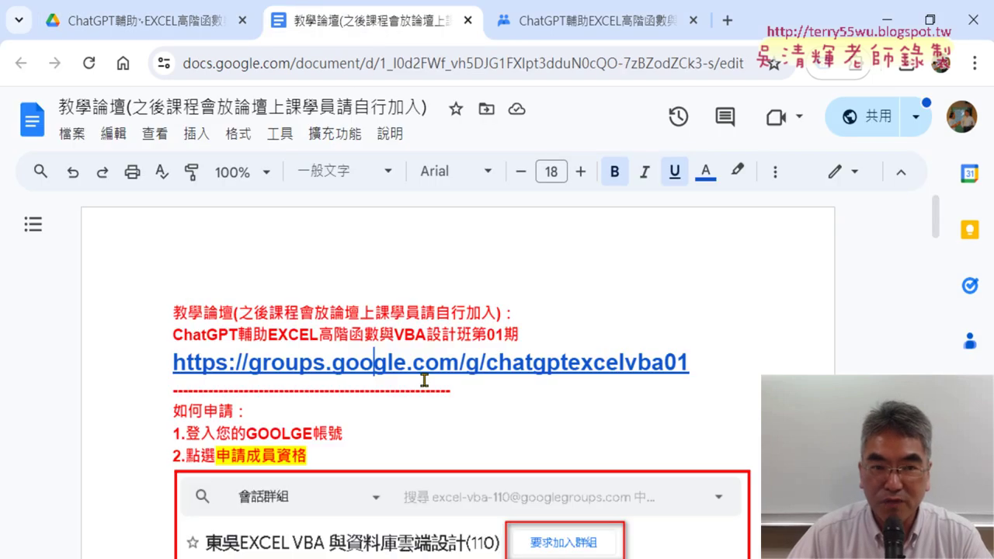
pyautogui.click(179, 25)
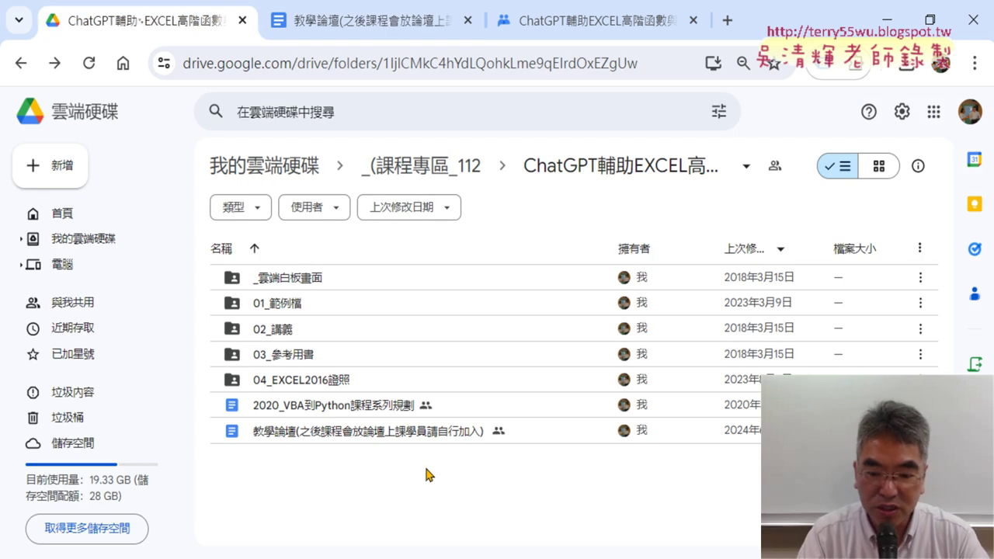
pyautogui.hotkey('ctrl', 'Tab')
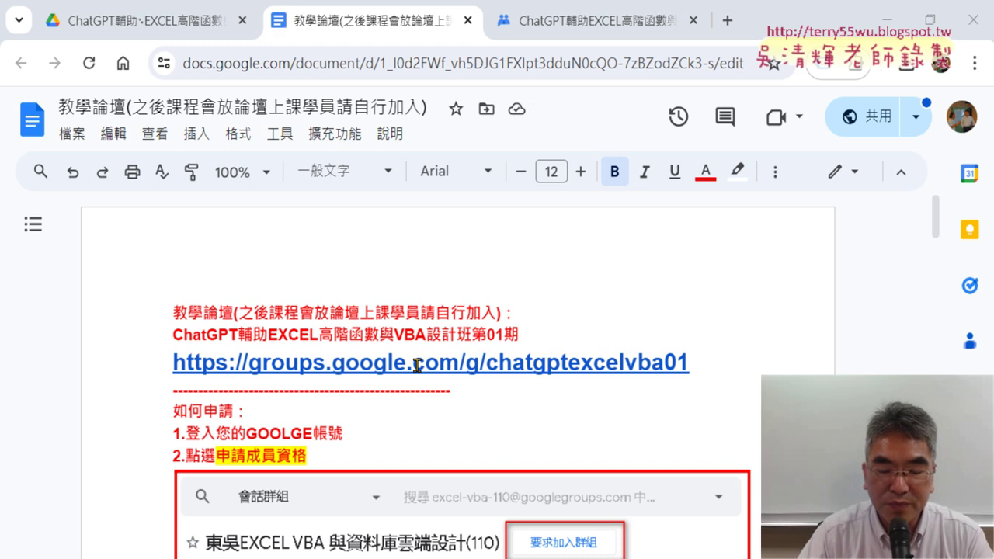
pyautogui.click(417, 365)
pyautogui.click(344, 406)
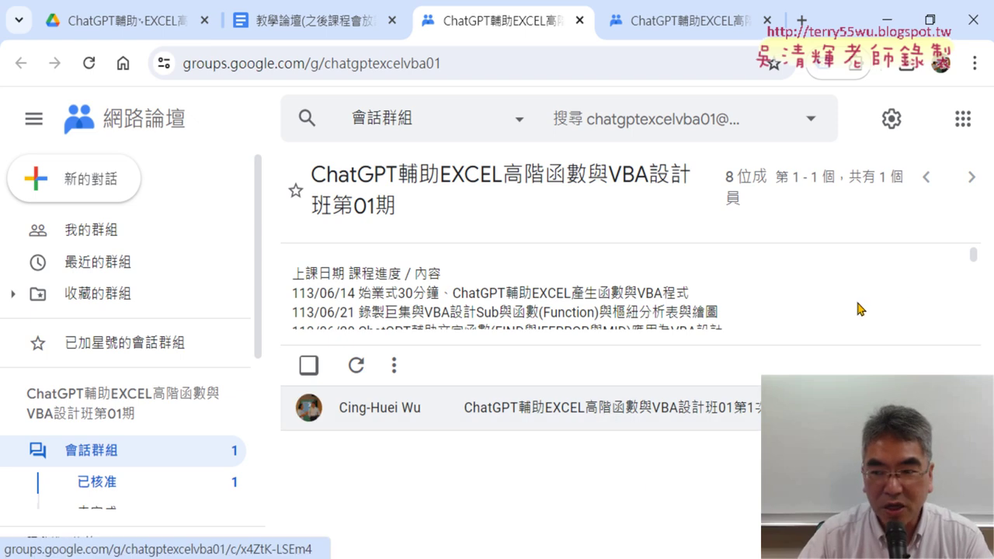
# Step: Open the first-class conversation and follow its 完整教學 link to the 5-video YouTube playlist
pyautogui.moveTo(974, 265)
pyautogui.mouseDown()
pyautogui.moveTo(973, 298)
pyautogui.moveTo(973, 249)
pyautogui.mouseUp()
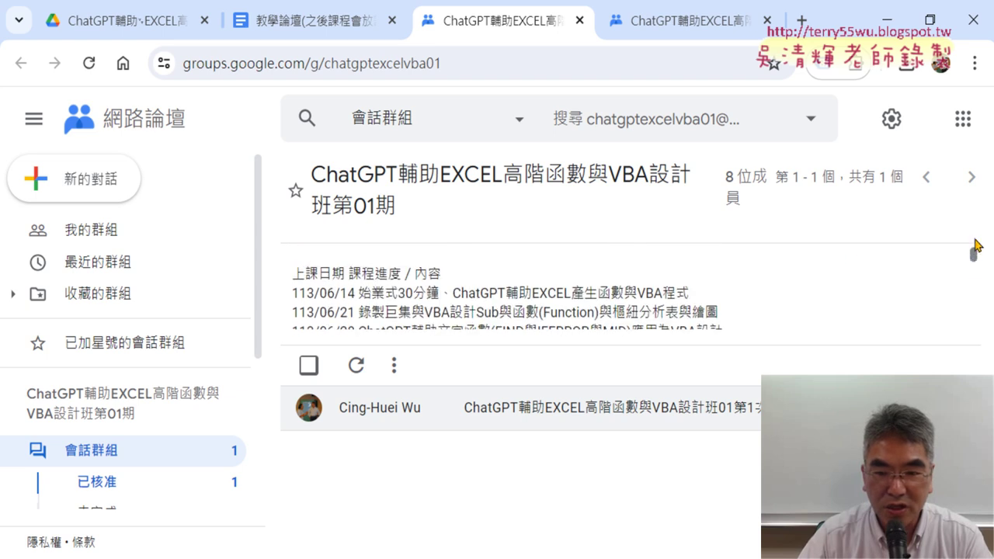
pyautogui.click(585, 417)
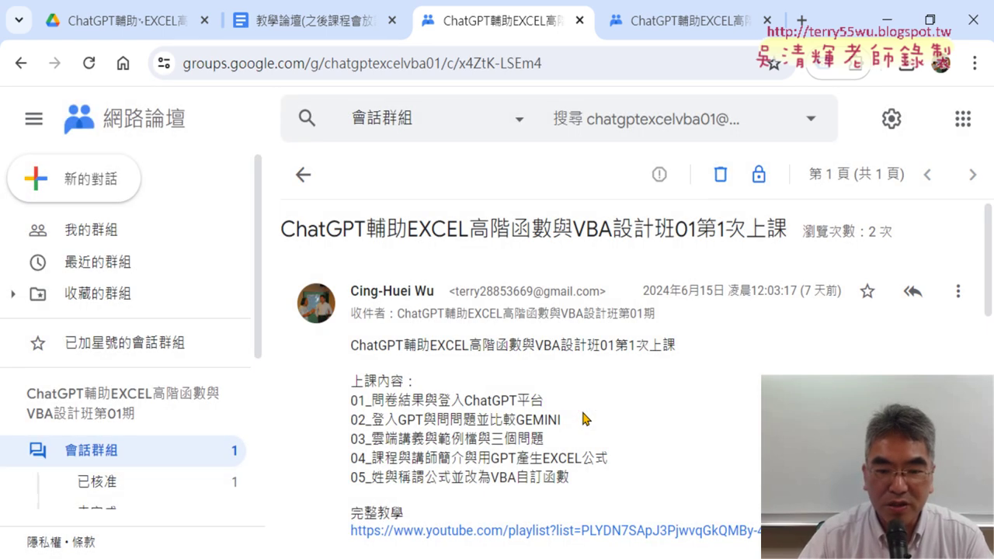
pyautogui.moveTo(353, 392)
pyautogui.mouseDown()
pyautogui.moveTo(556, 450)
pyautogui.moveTo(587, 475)
pyautogui.mouseUp()
pyautogui.scroll(-2, 586, 458)
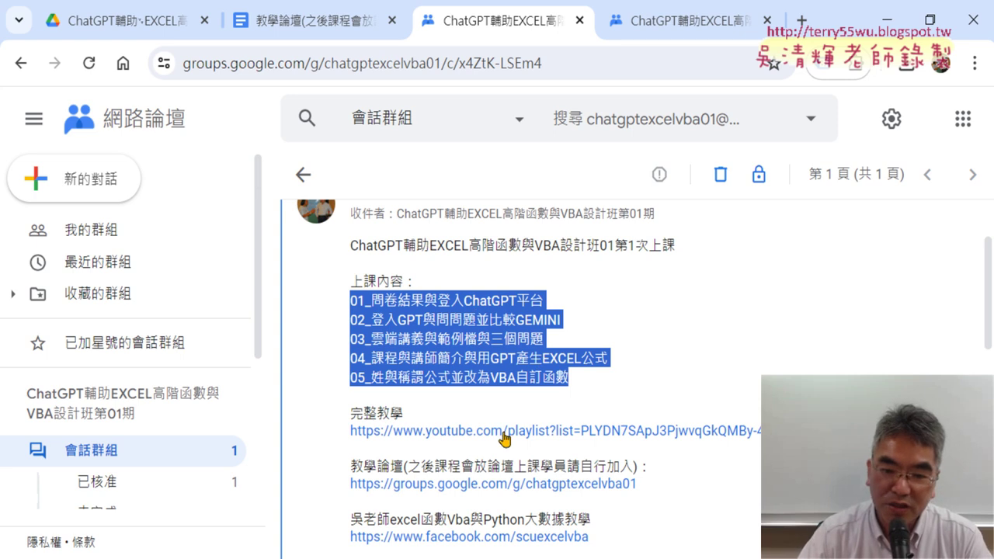
pyautogui.moveTo(759, 431); pyautogui.dragTo(349, 434)
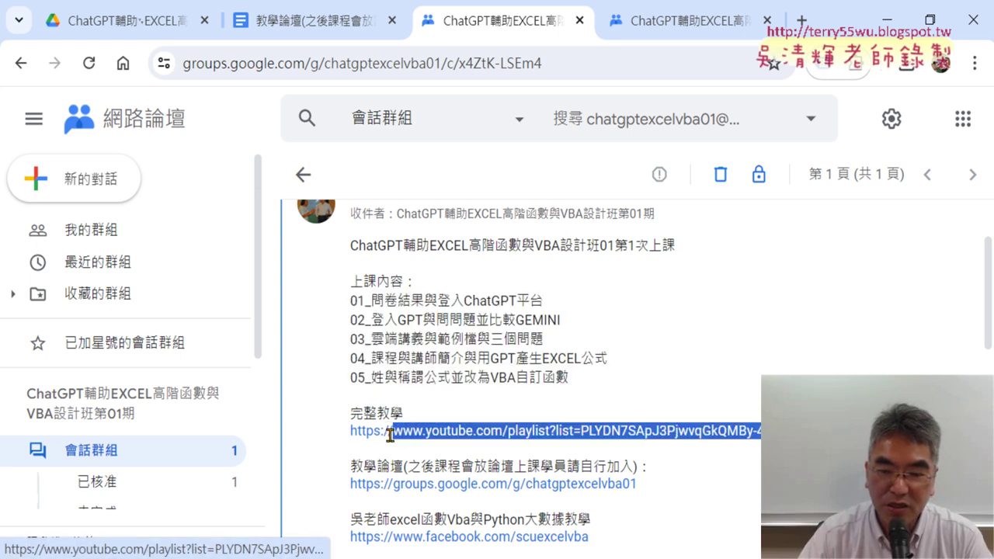
pyautogui.click(522, 431)
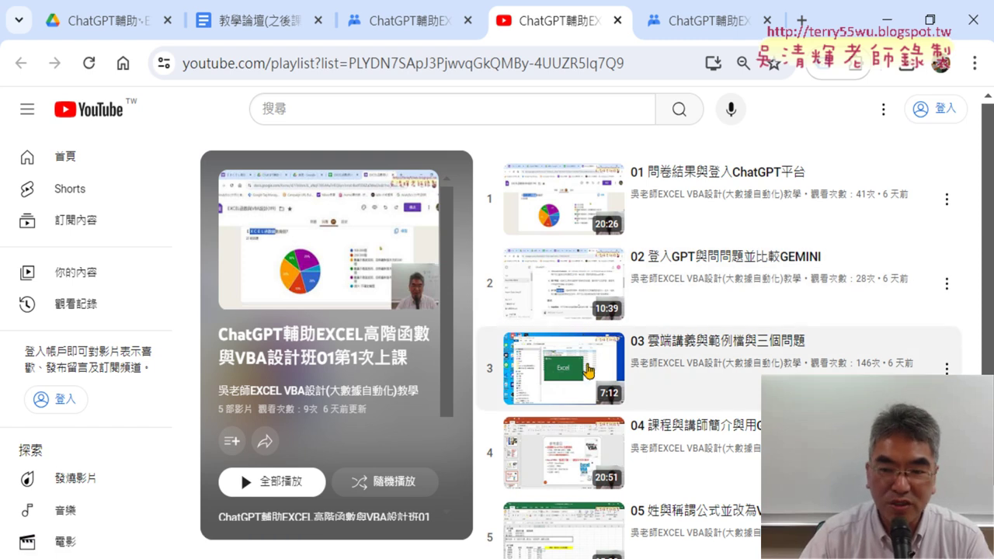
pyautogui.scroll(-1, 593, 420)
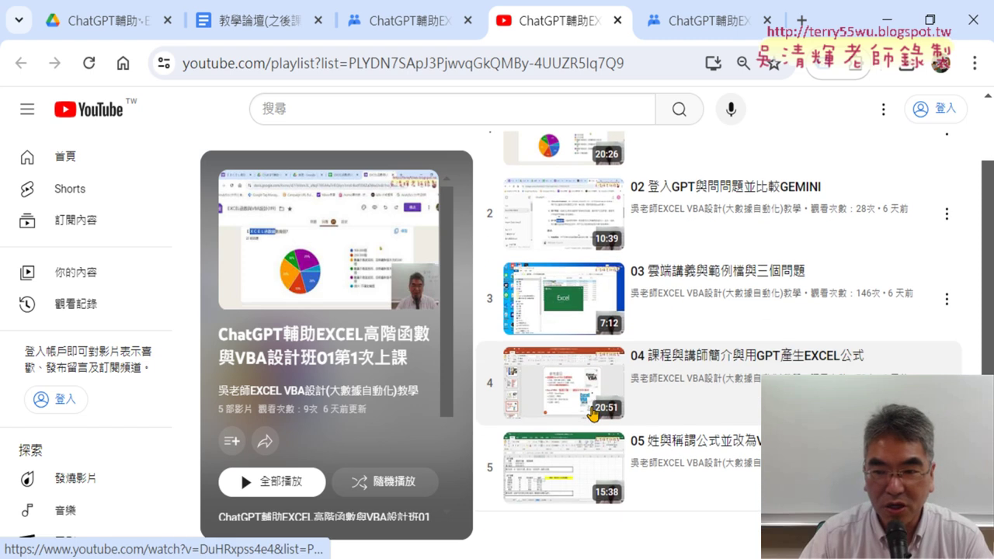
pyautogui.scroll(1, 590, 396)
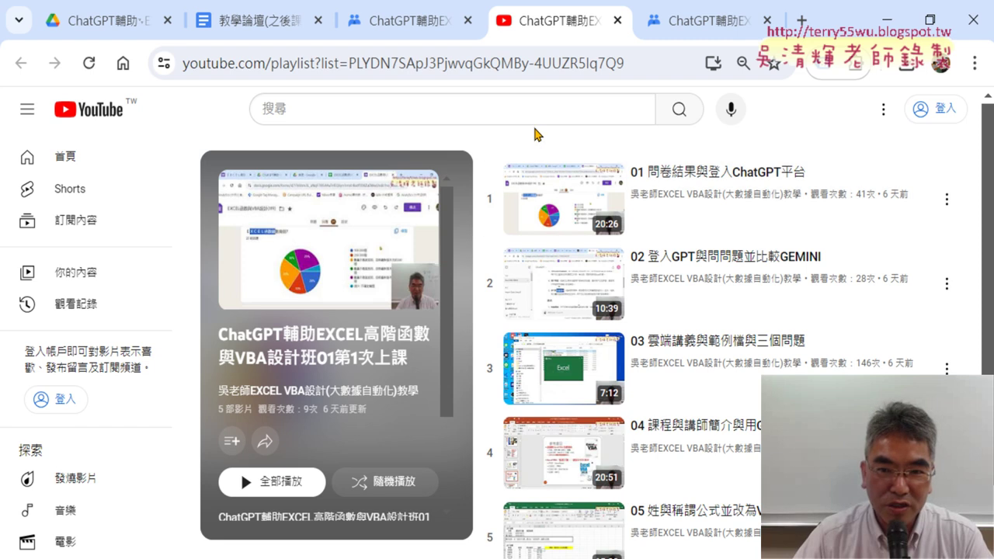
# Step: Back in the class post, highlight ChatGPT平台 and 三個問題 in the lesson topics
pyautogui.click(392, 26)
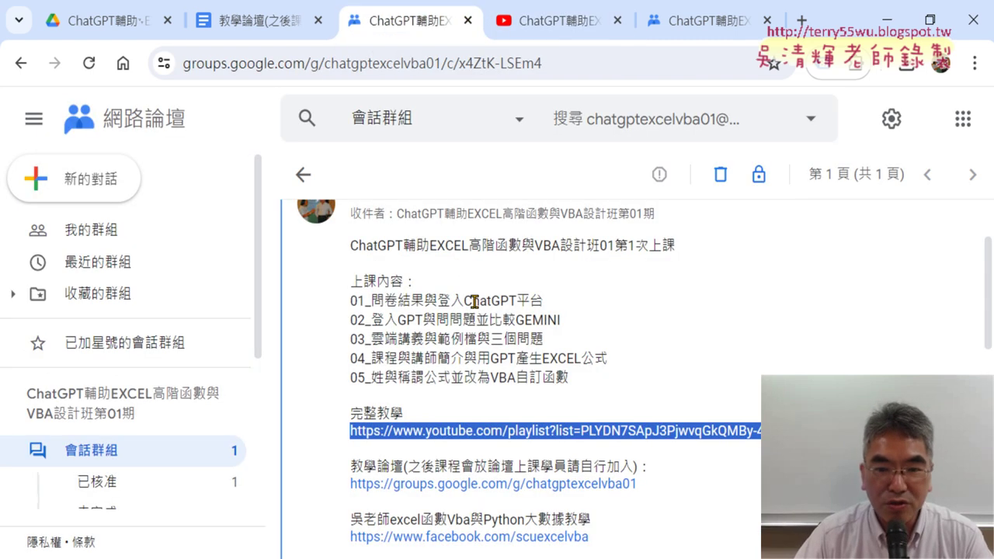
pyautogui.moveTo(464, 299); pyautogui.dragTo(543, 304)
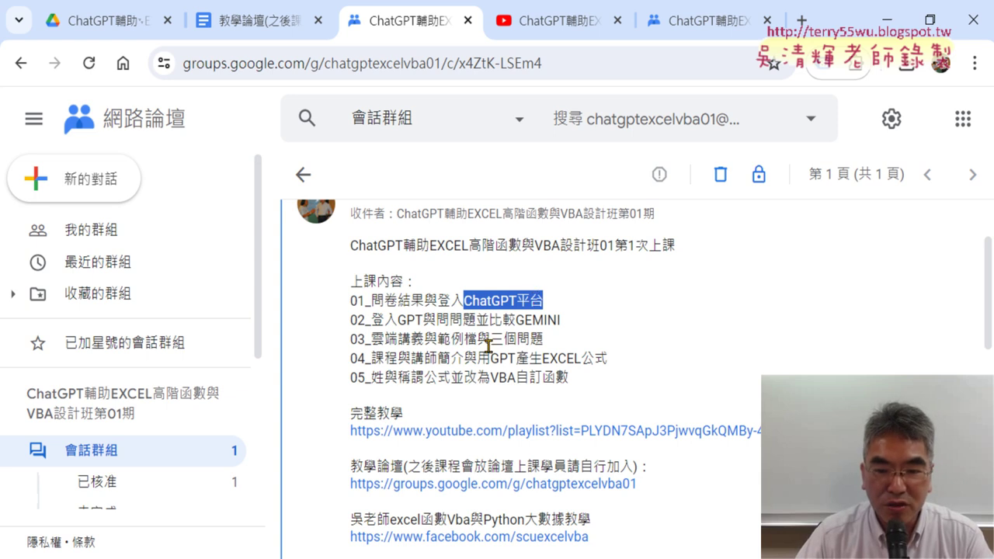
pyautogui.moveTo(491, 339); pyautogui.dragTo(544, 342)
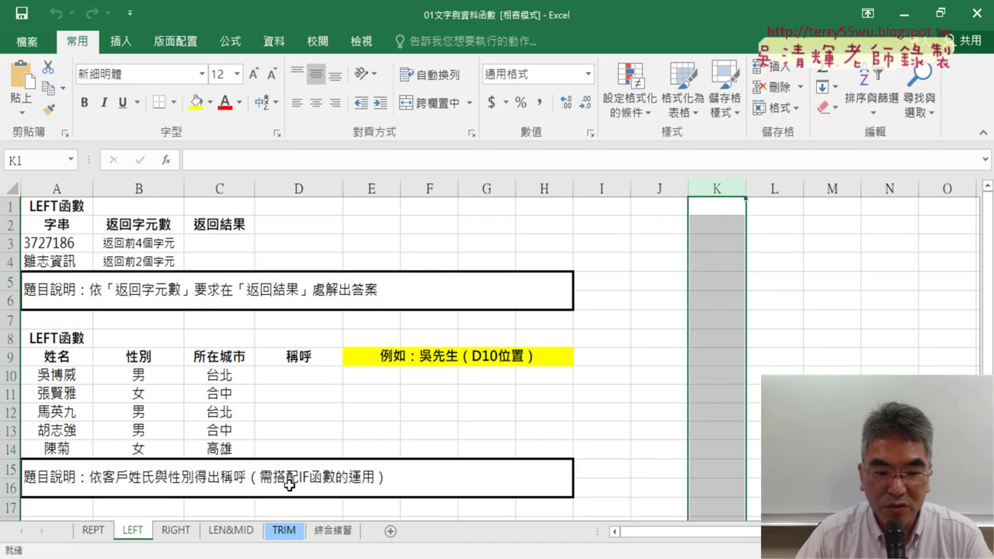
# Step: On the REPT sheet, show the Function Arguments for C3's =REPT("★", INT(B3/100)) formula
pyautogui.click(93, 531)
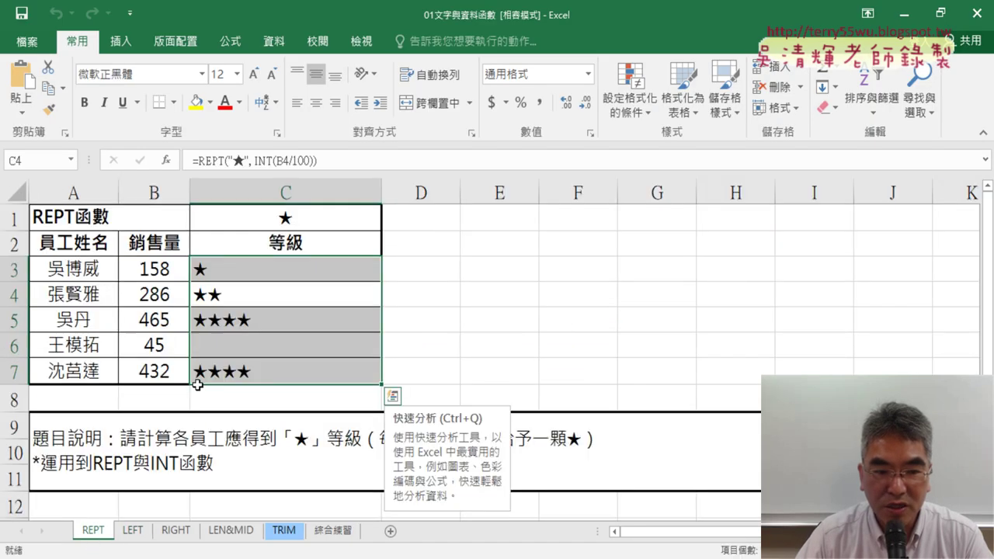
pyautogui.click(240, 270)
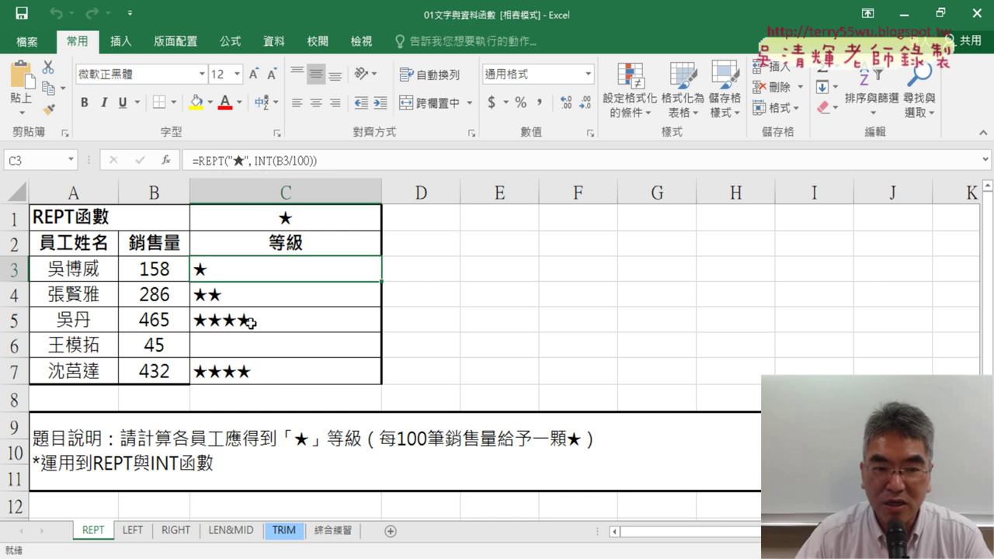
pyautogui.moveTo(165, 269); pyautogui.dragTo(156, 371)
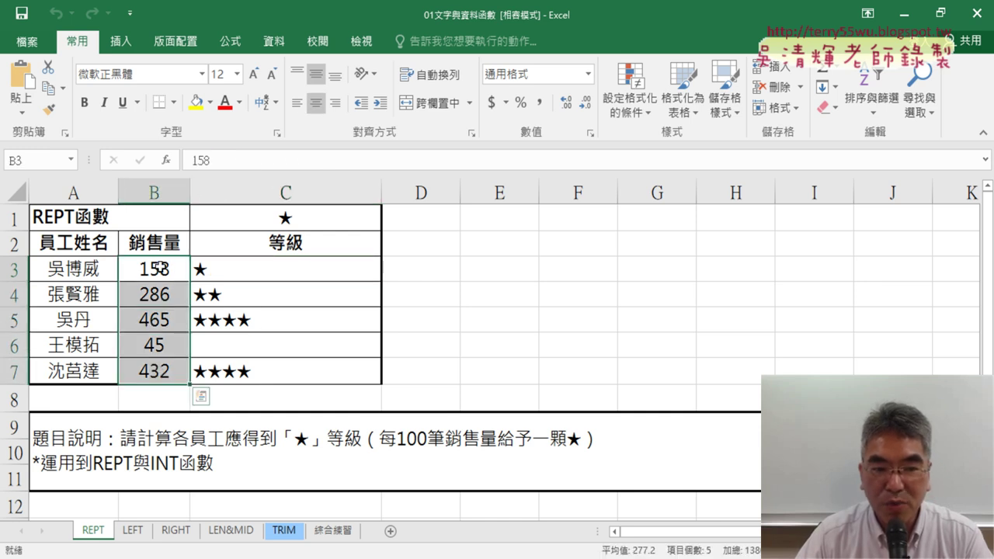
pyautogui.click(237, 273)
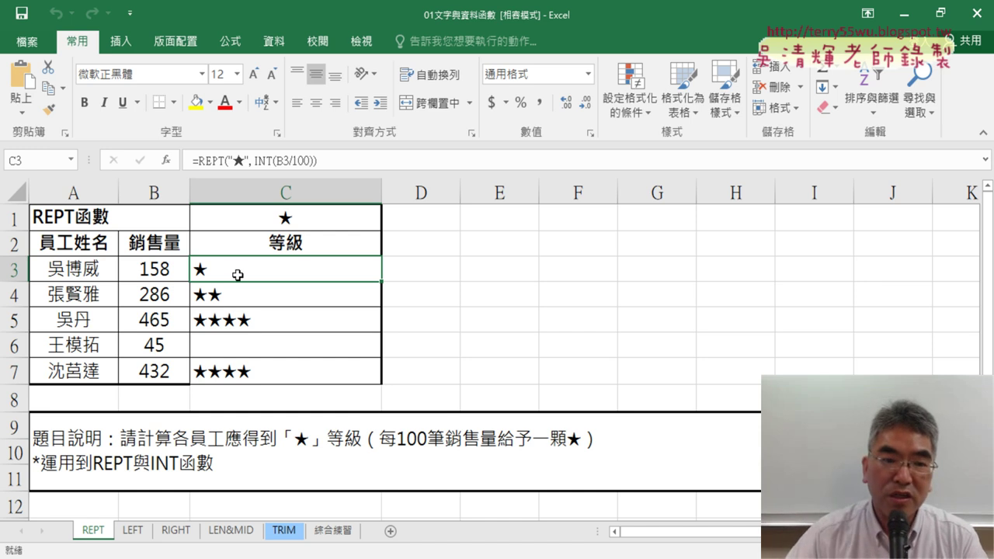
pyautogui.click(221, 161)
pyautogui.click(166, 161)
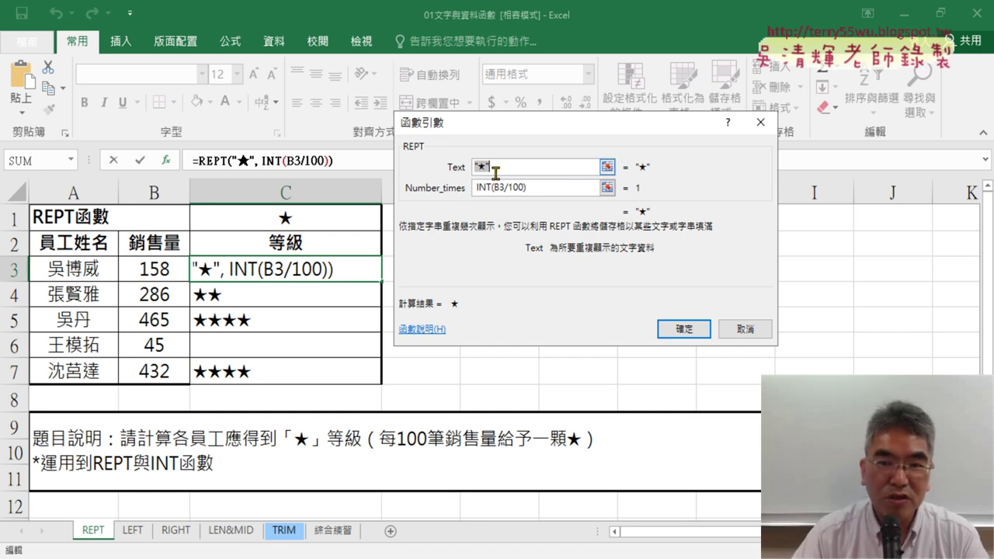
# Step: Annotate the REPT Text and Number_times arguments, then cancel the dialog leaving C3 unchanged
pyautogui.moveTo(500, 172); pyautogui.dragTo(475, 169)
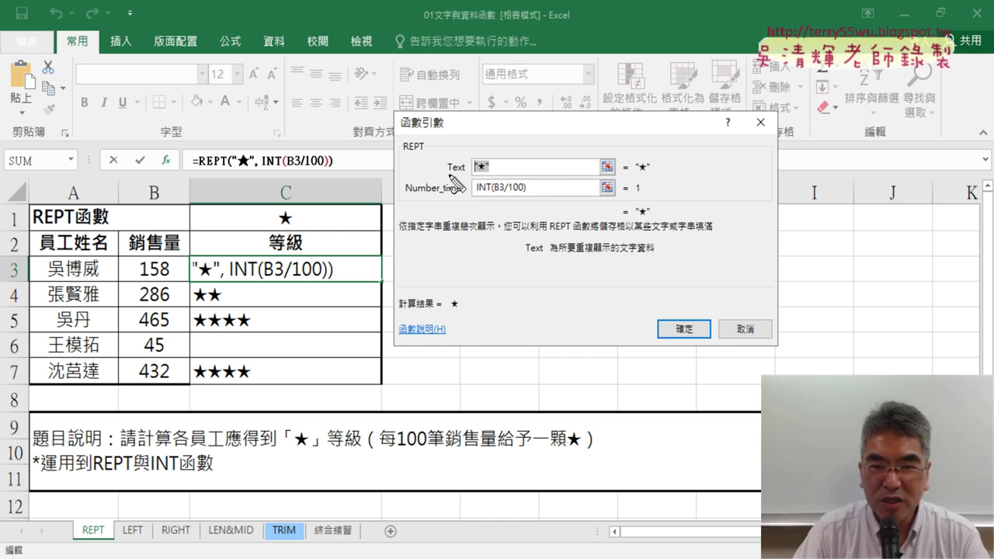
pyautogui.moveTo(448, 175); pyautogui.dragTo(468, 174)
pyautogui.moveTo(406, 195); pyautogui.dragTo(468, 195)
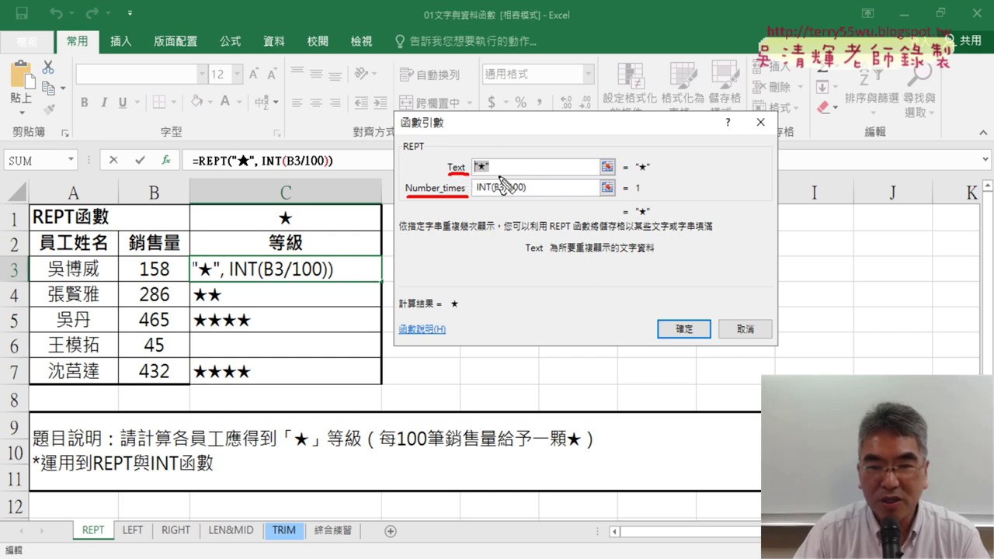
pyautogui.moveTo(551, 257); pyautogui.dragTo(655, 255)
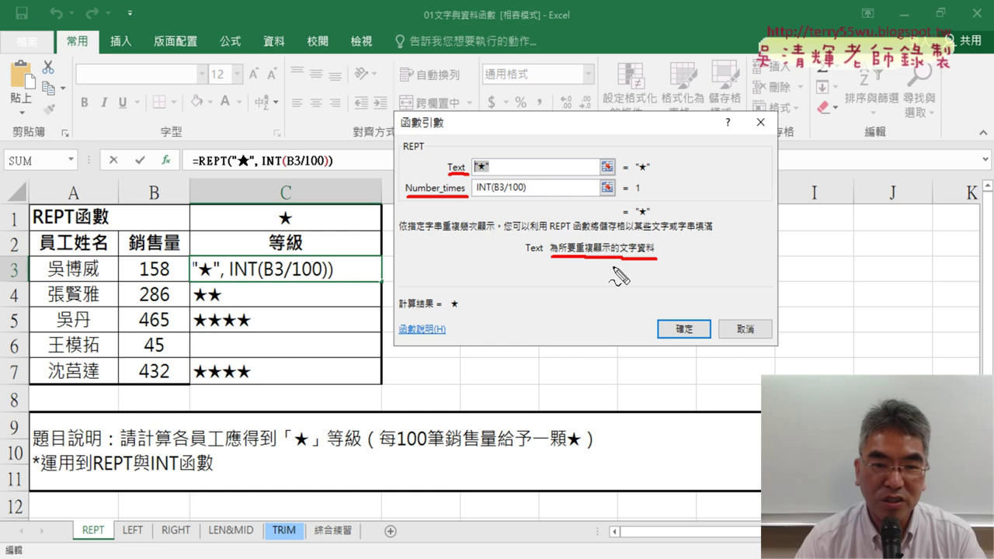
pyautogui.press('Escape')
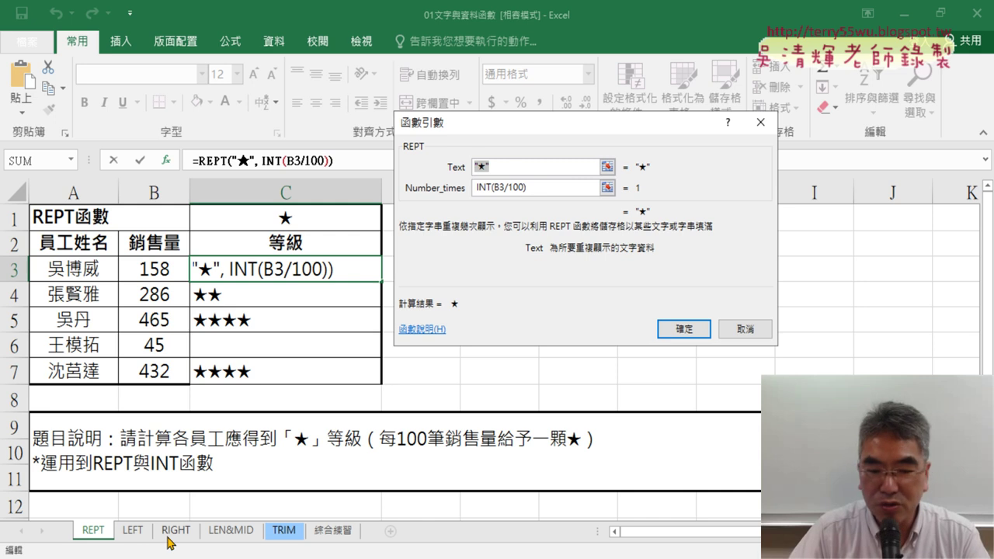
pyautogui.click(241, 535)
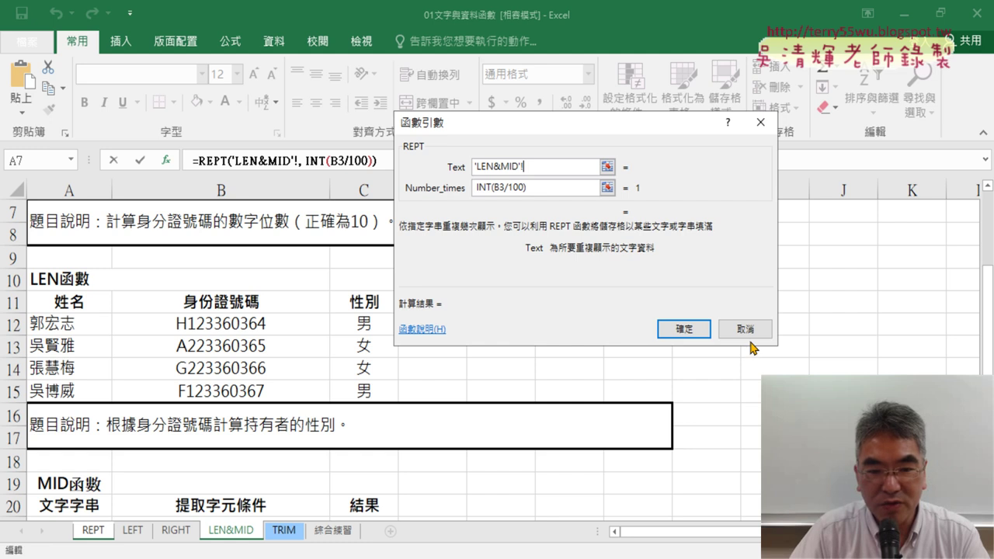
pyautogui.click(741, 334)
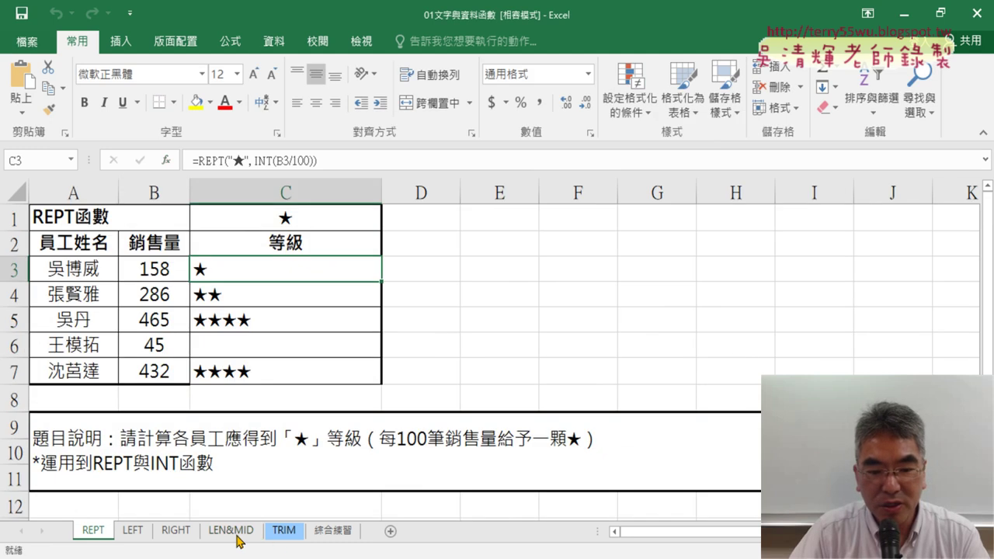
# Step: Select the salutation cells D10:D14 on the LEFT sheet, then return to the Google Groups post
pyautogui.click(233, 535)
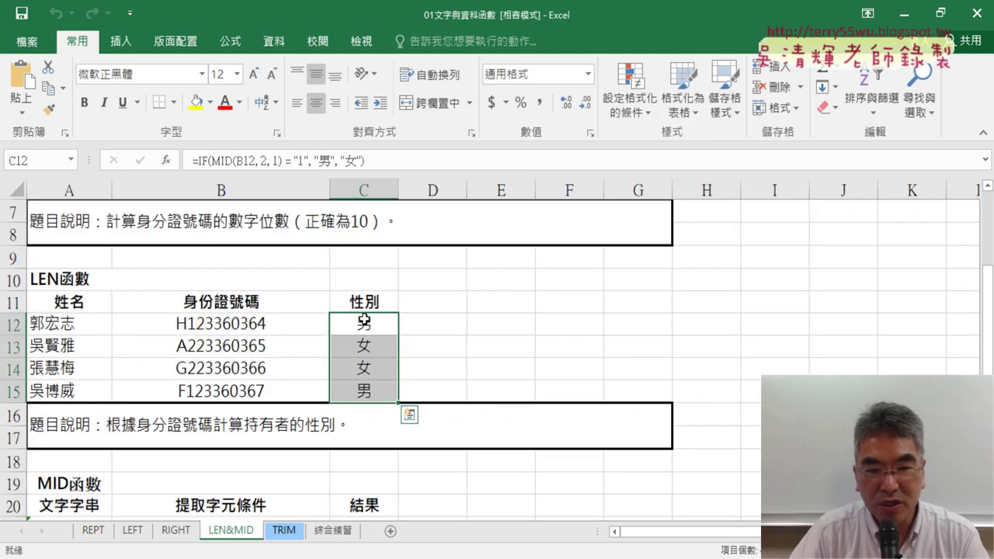
pyautogui.click(130, 533)
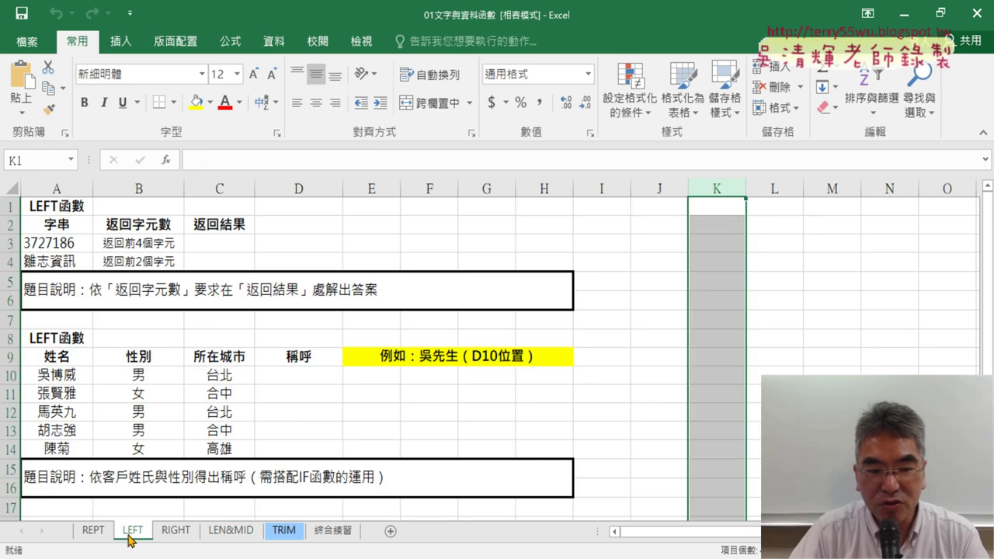
pyautogui.click(296, 376)
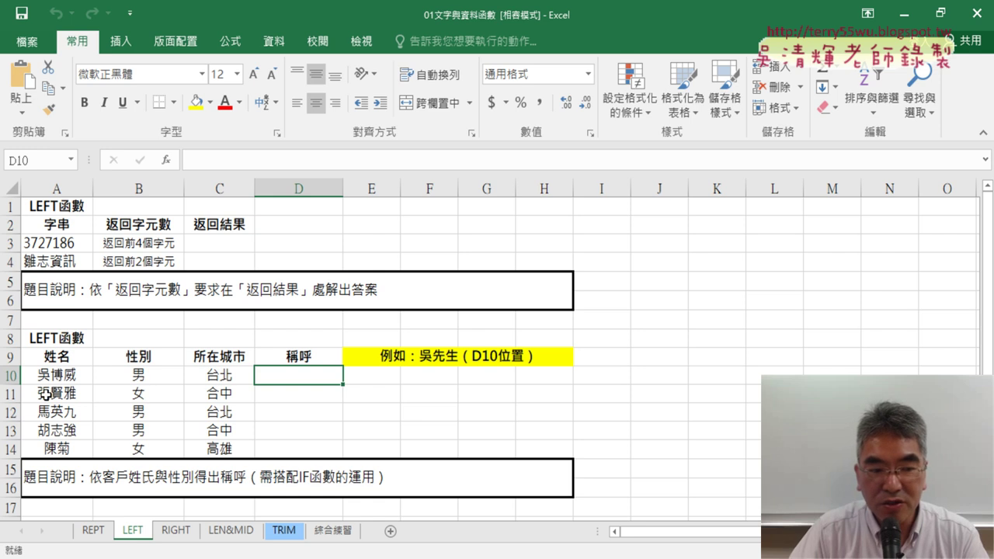
pyautogui.moveTo(315, 376); pyautogui.dragTo(313, 451)
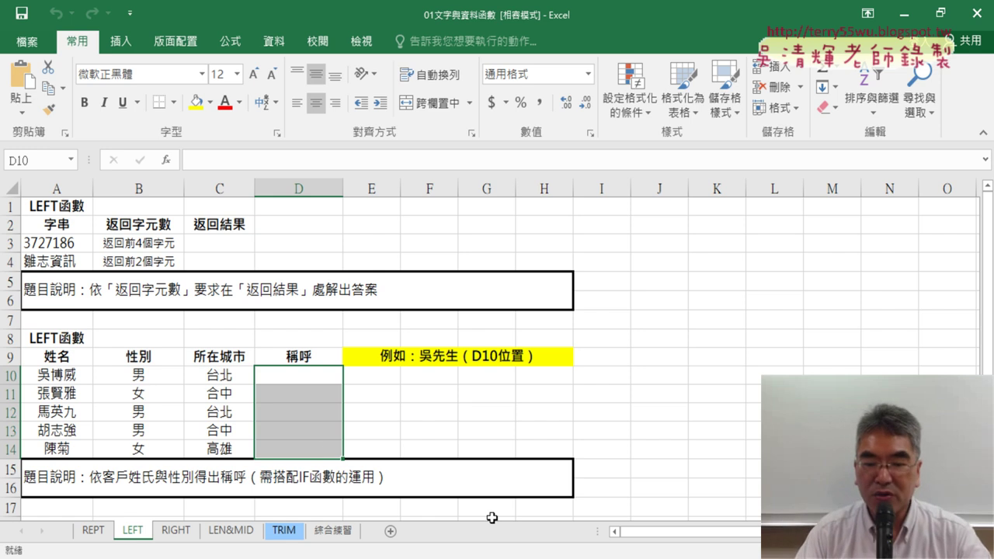
pyautogui.hotkey('alt', 'Tab')
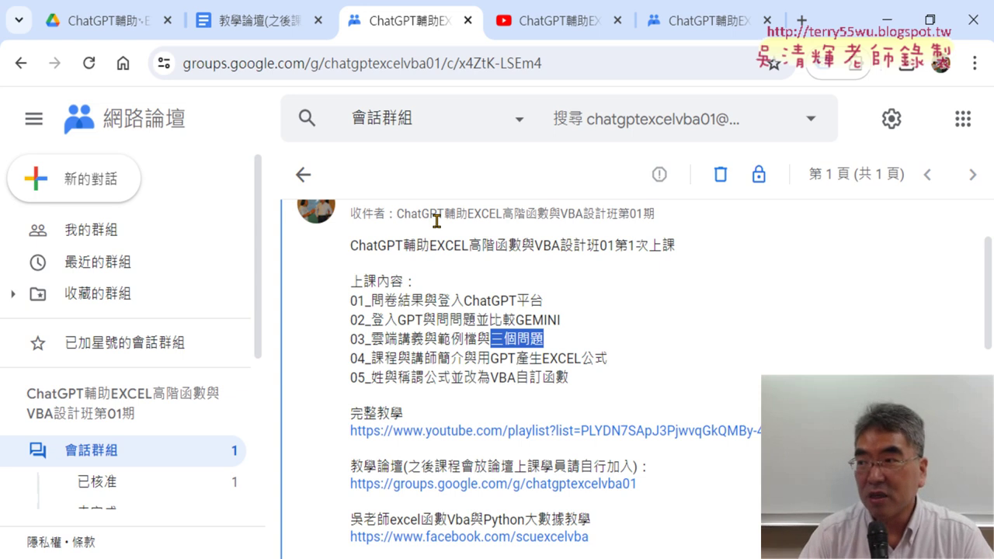
# Step: Review the group's pending join requests and their messages, then return to the Google Drive folder
pyautogui.click(178, 484)
pyautogui.scroll(-3, 180, 466)
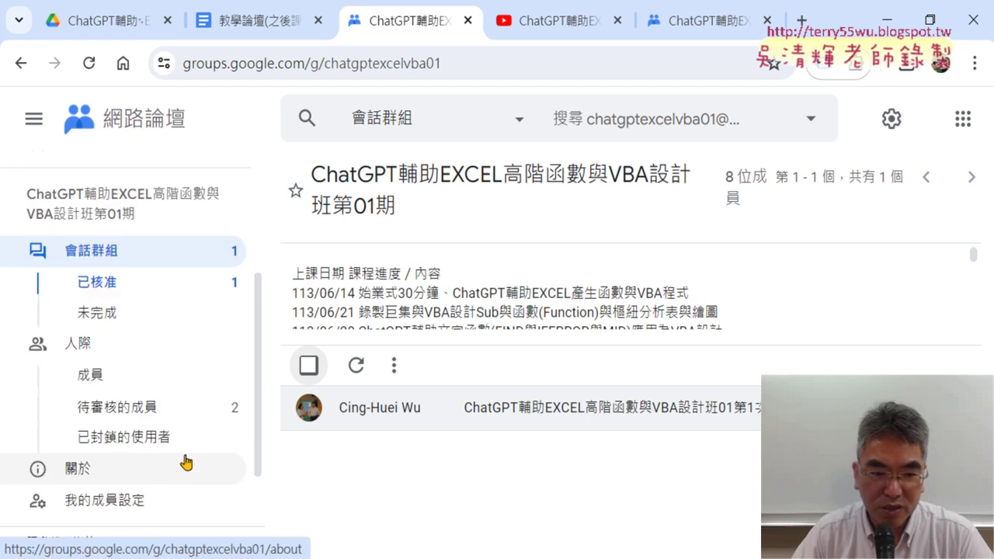
pyautogui.click(191, 409)
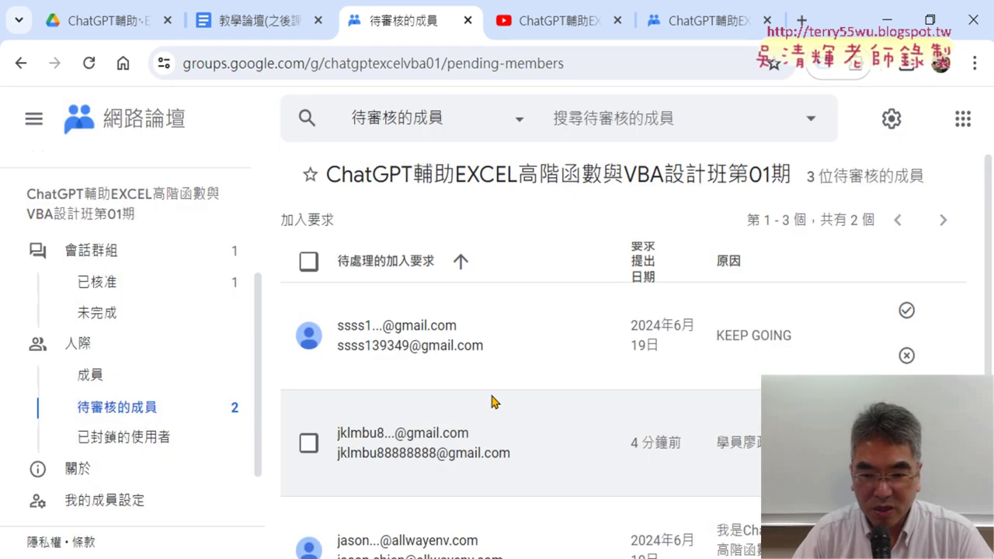
pyautogui.scroll(-1, 576, 396)
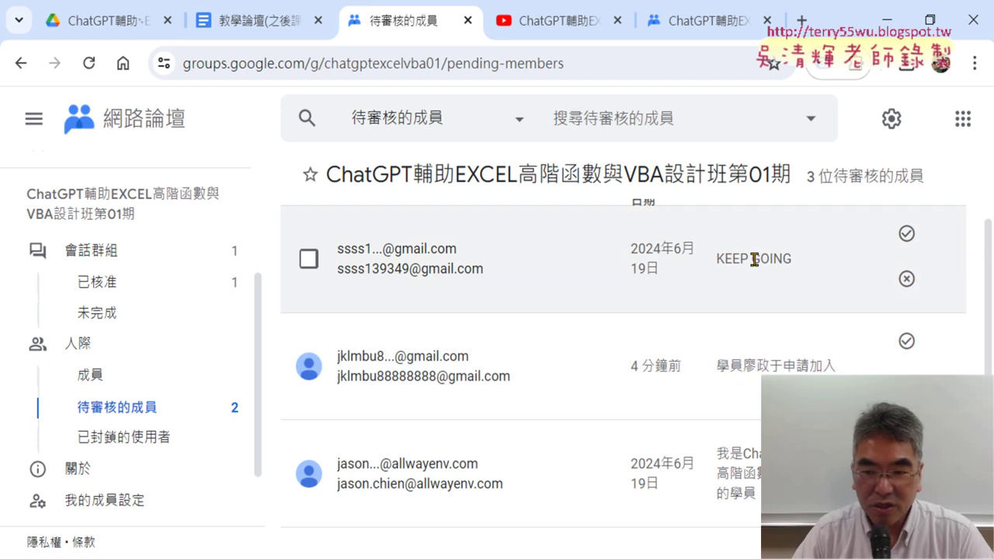
pyautogui.moveTo(715, 260); pyautogui.dragTo(814, 266)
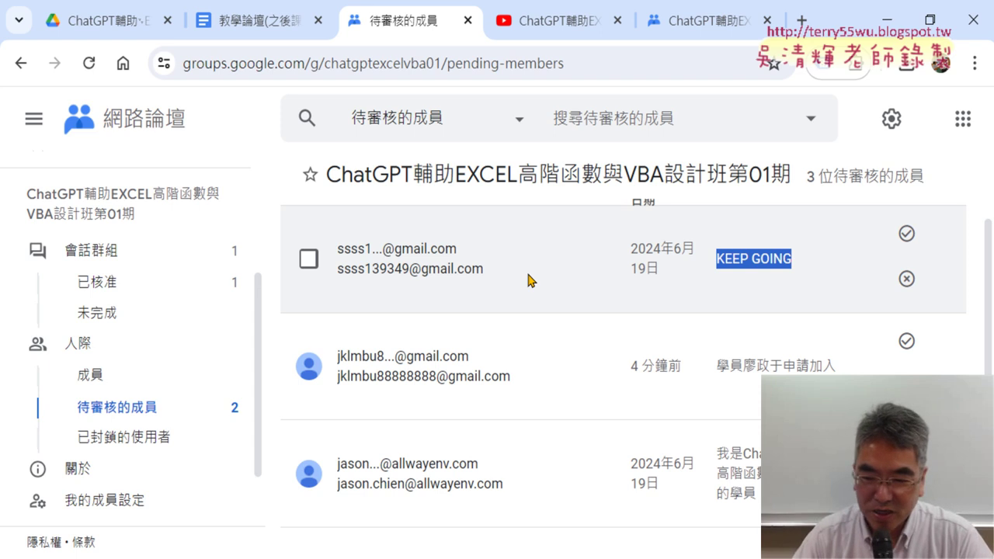
pyautogui.moveTo(718, 454); pyautogui.dragTo(768, 494)
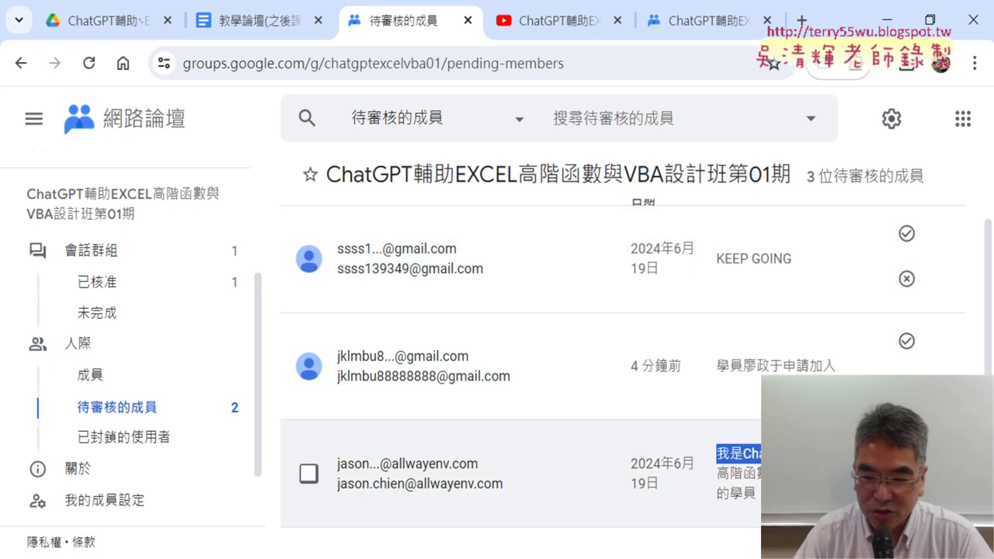
pyautogui.moveTo(507, 486); pyautogui.dragTo(337, 485)
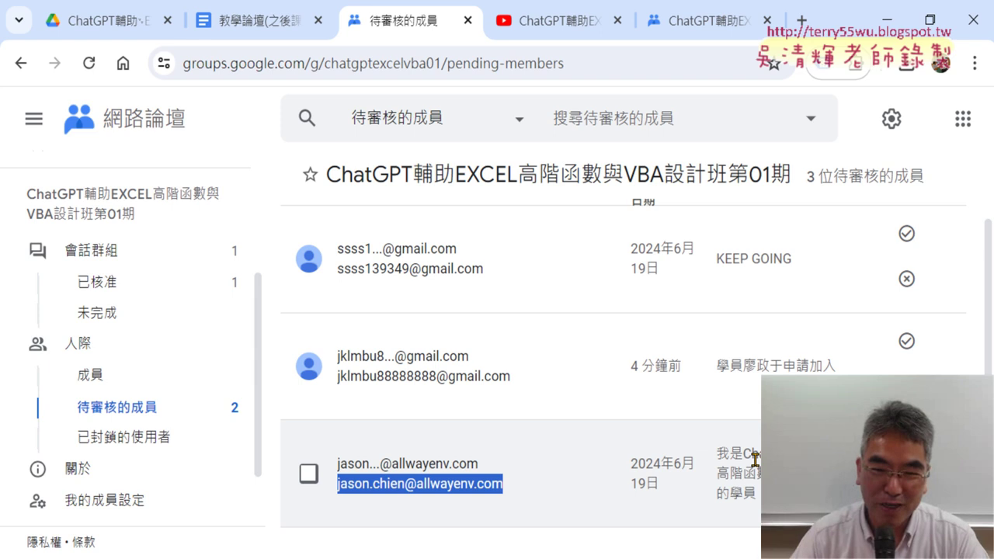
pyautogui.click(122, 26)
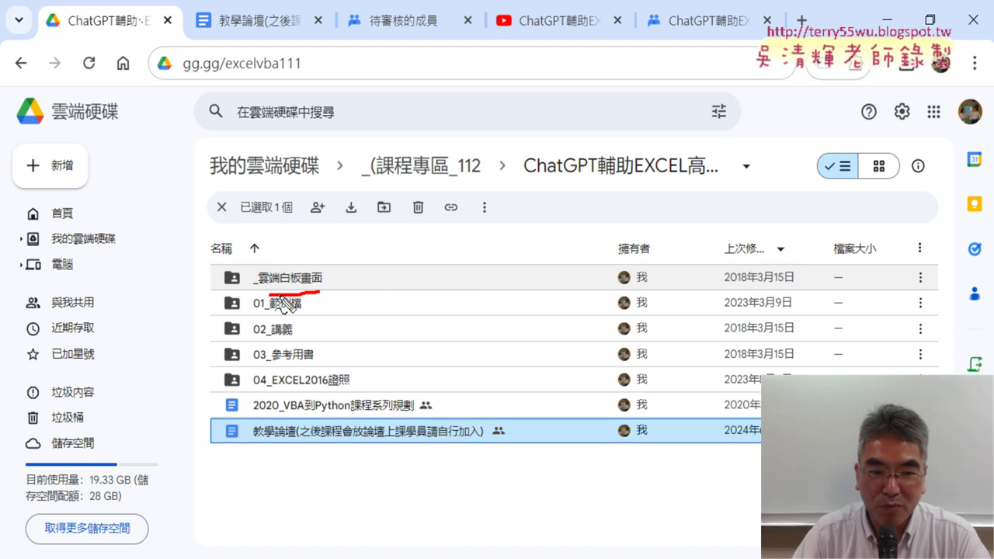
# Step: Open _雲端白板畫面, then 01_文字與資料函數, and launch the 01_文字與資料函數程式碼 document
pyautogui.moveTo(314, 293); pyautogui.dragTo(326, 295)
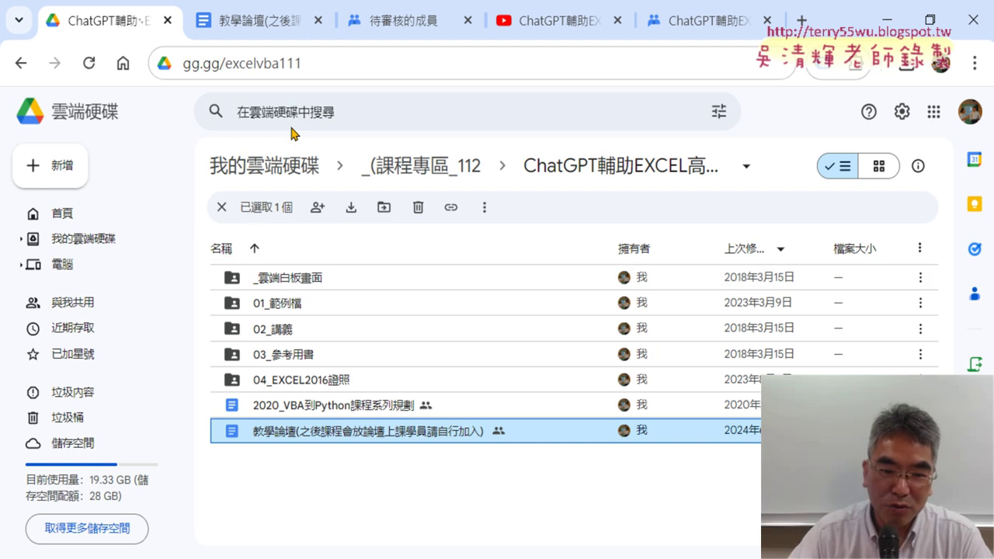
pyautogui.click(348, 278)
pyautogui.doubleClick(348, 277)
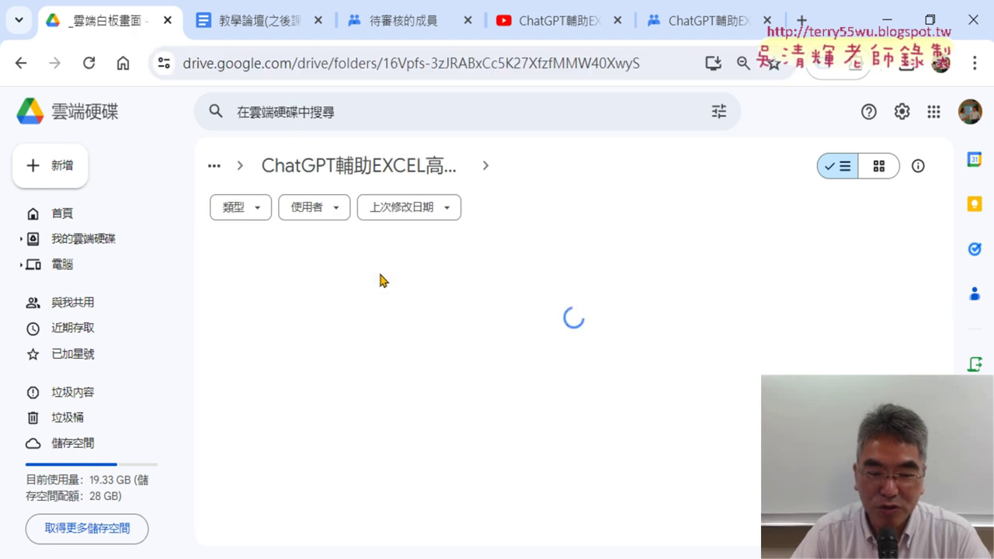
pyautogui.click(295, 283)
pyautogui.doubleClick(295, 282)
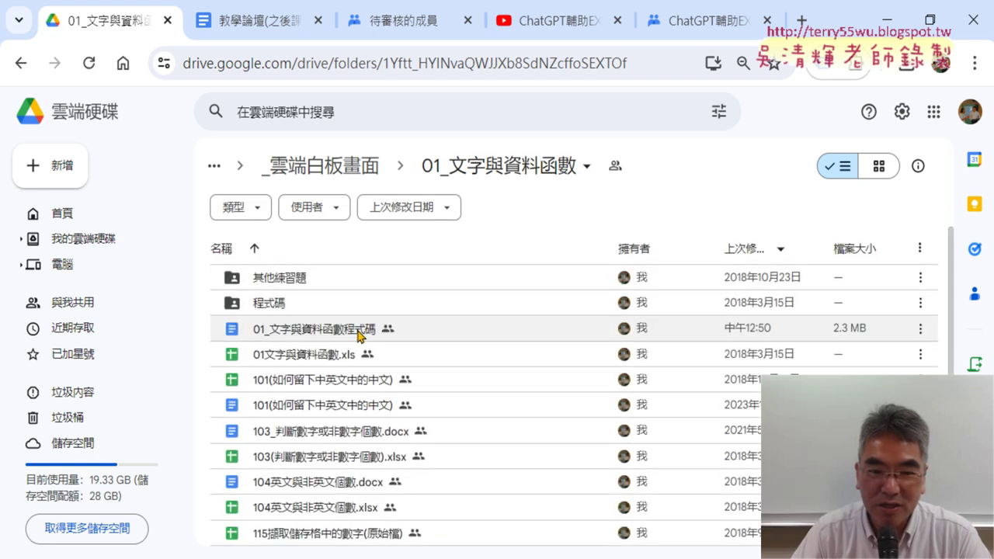
pyautogui.doubleClick(358, 333)
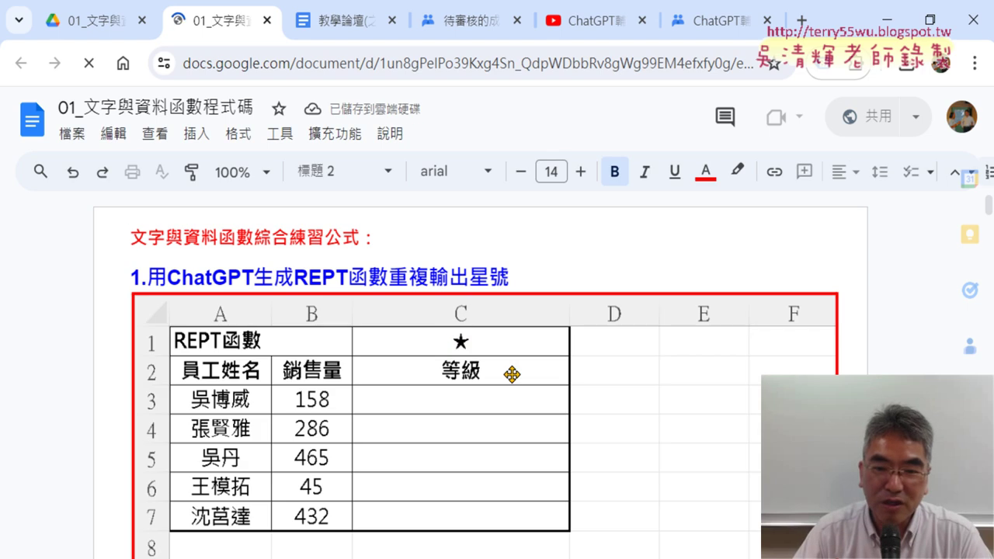
# Step: Highlight 請幫我撰寫EXCEL公式 and 將B3儲存格 in the first question, then shrink Chrome to reveal Excel
pyautogui.scroll(-3, 417, 295)
pyautogui.scroll(-3, 439, 293)
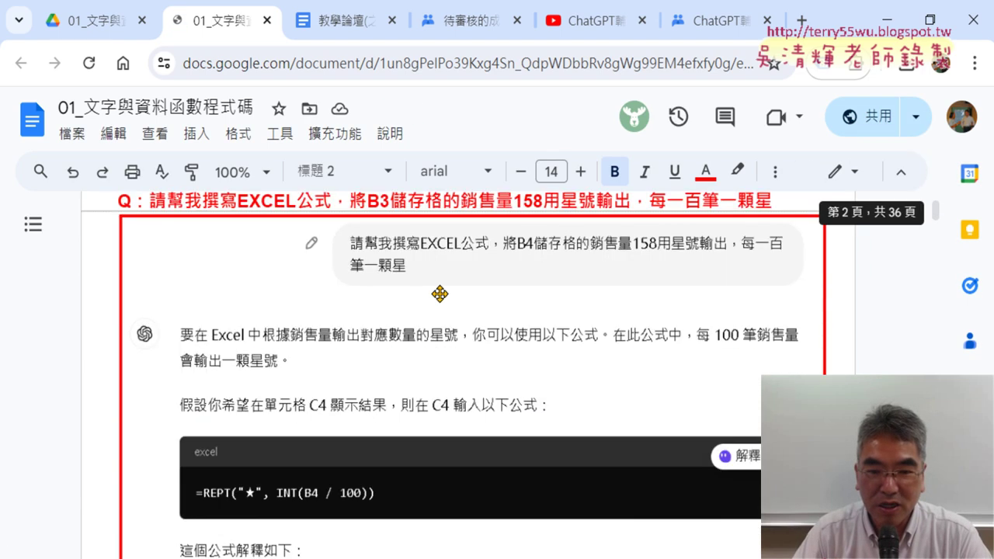
pyautogui.scroll(2, 439, 293)
pyautogui.moveTo(151, 301); pyautogui.dragTo(330, 301)
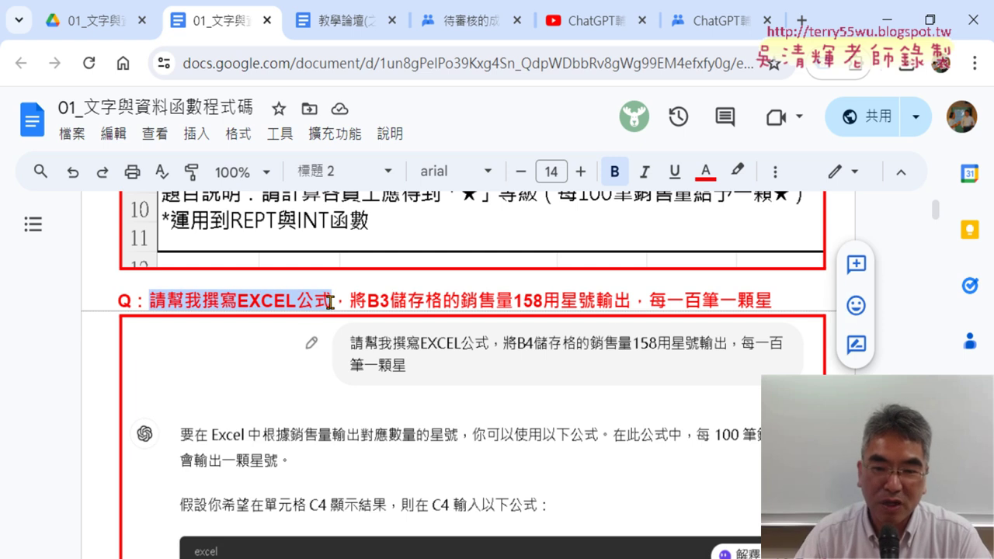
pyautogui.moveTo(349, 301); pyautogui.dragTo(447, 302)
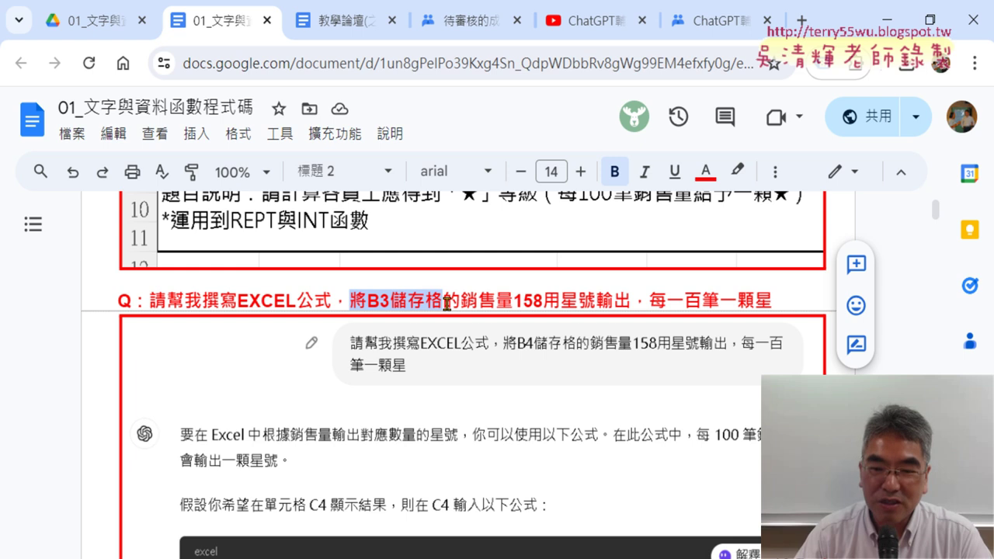
pyautogui.click(929, 20)
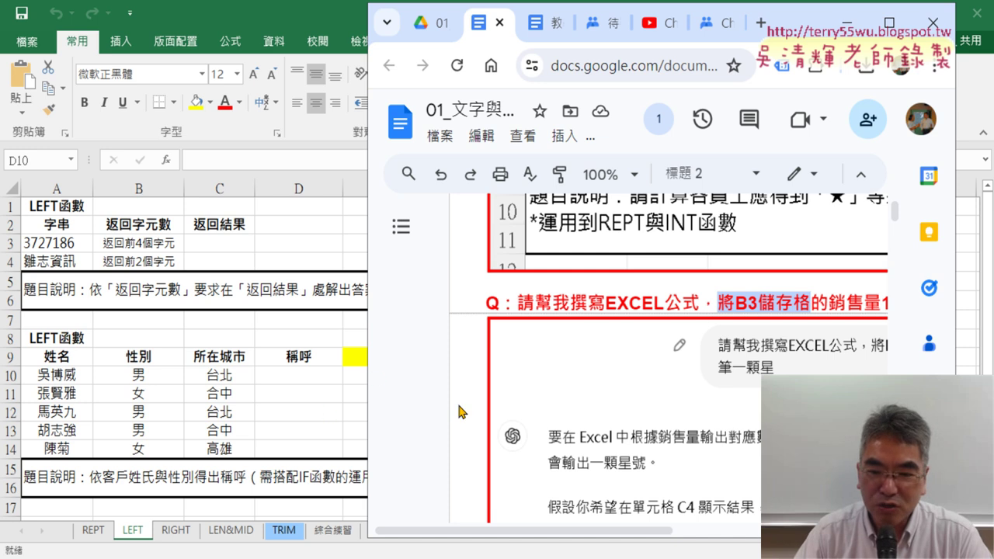
# Step: Show the REPT sheet with B3's 158 sales selected, then bring the Docs prompt back in front
pyautogui.click(92, 537)
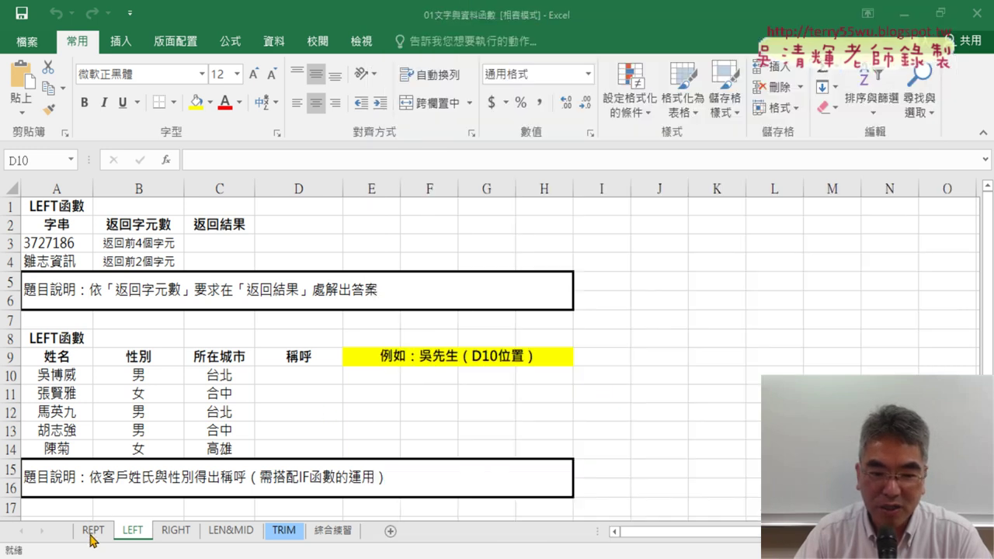
pyautogui.click(92, 534)
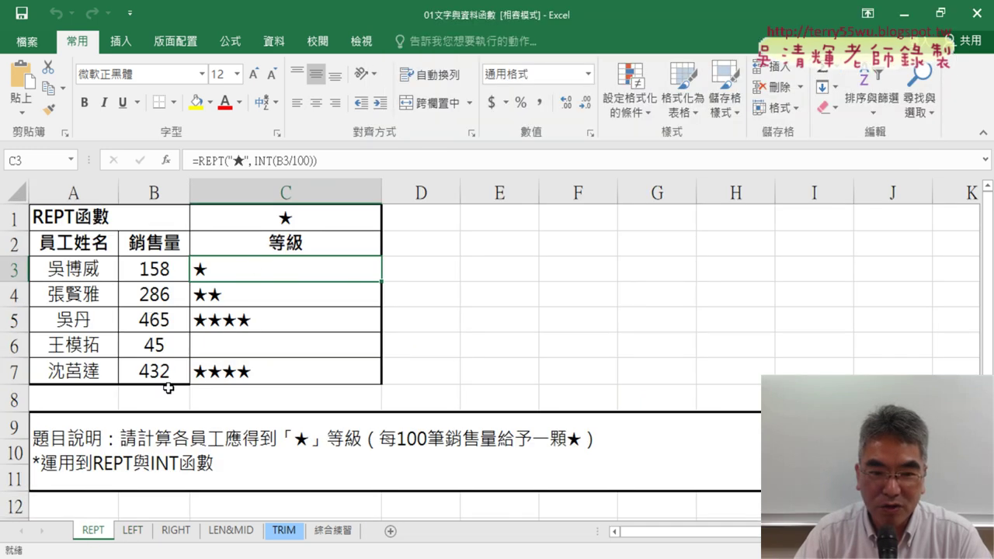
pyautogui.click(161, 267)
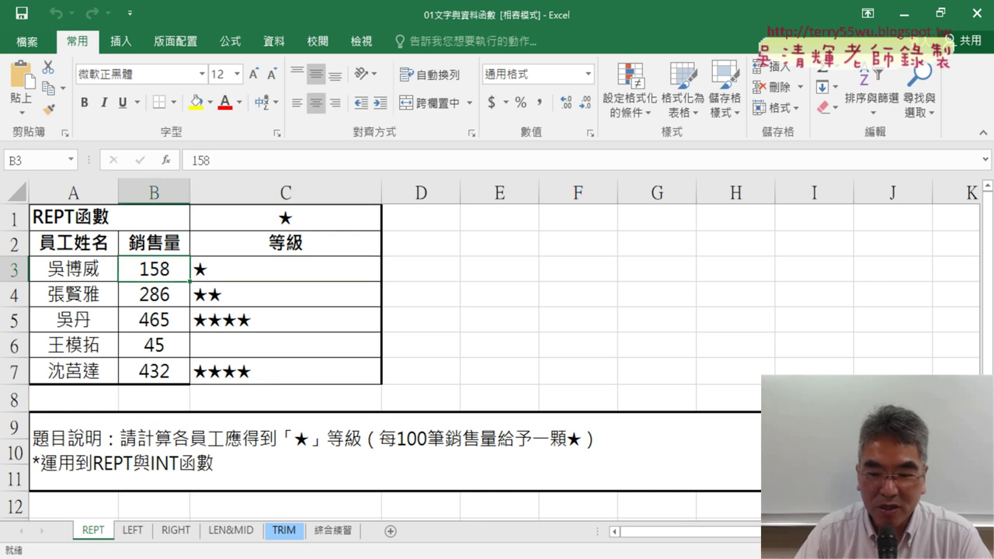
pyautogui.hotkey('alt', 'Tab')
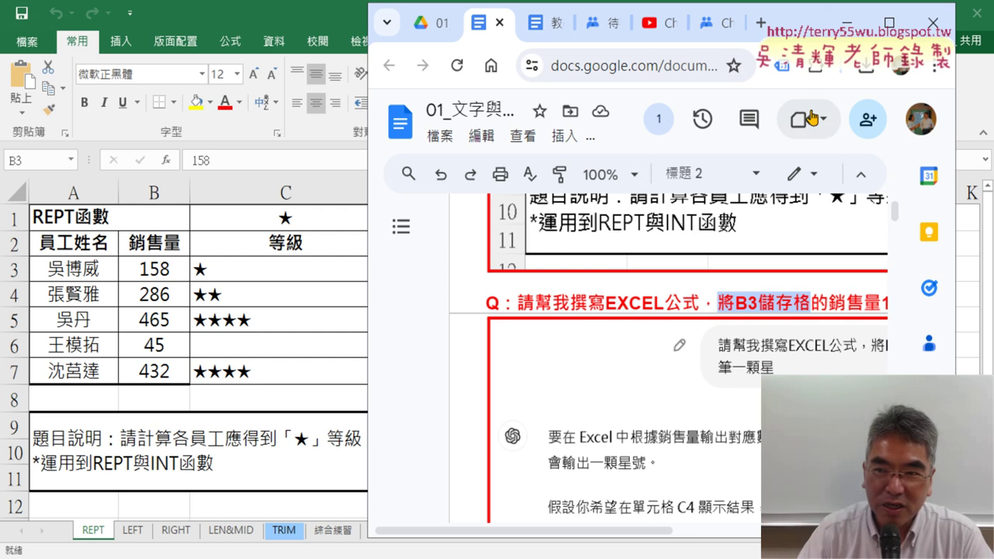
# Step: Shift the Google Docs window left and widen it over Excel, highlighting 儲存格 in the REPT heading
pyautogui.moveTo(798, 33); pyautogui.dragTo(718, 31)
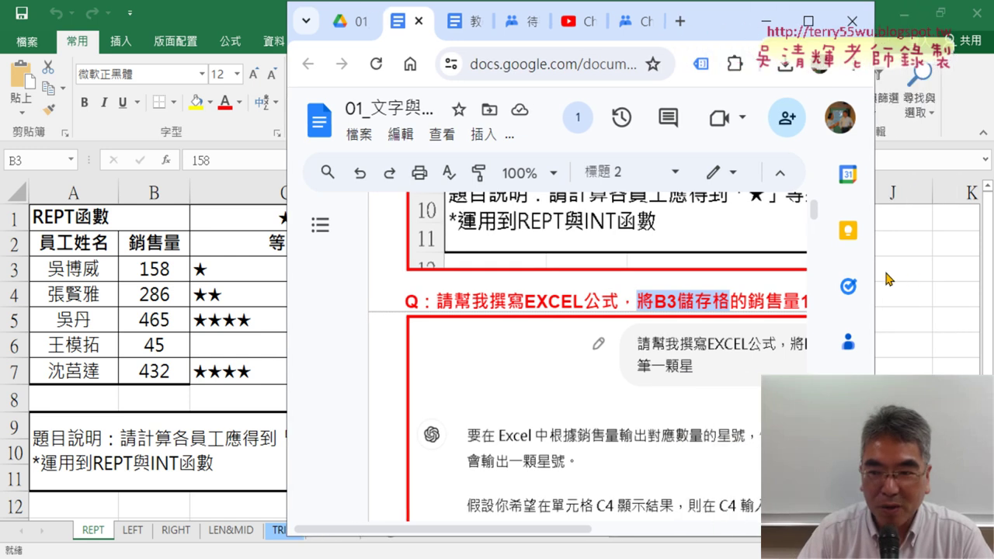
pyautogui.moveTo(876, 272); pyautogui.dragTo(979, 271)
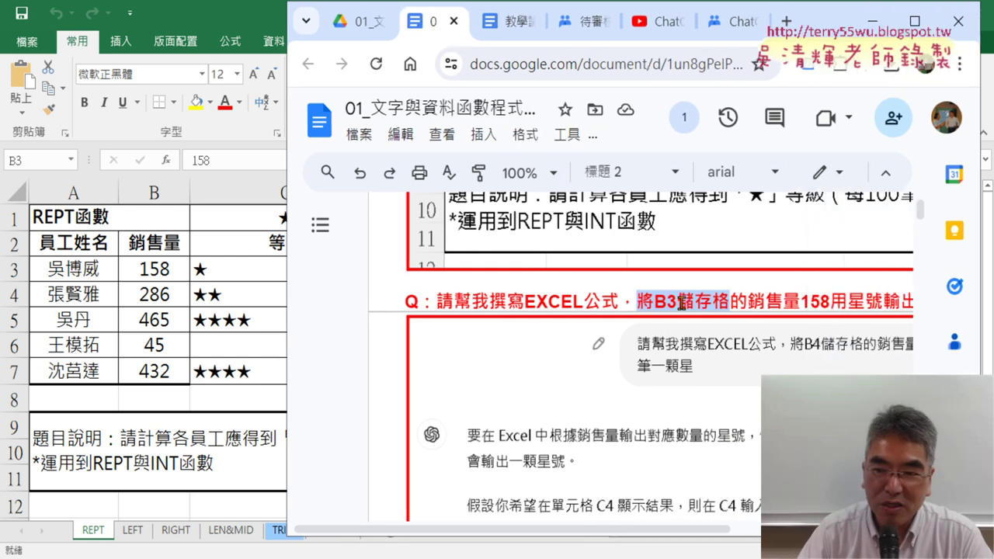
pyautogui.moveTo(677, 301); pyautogui.dragTo(724, 300)
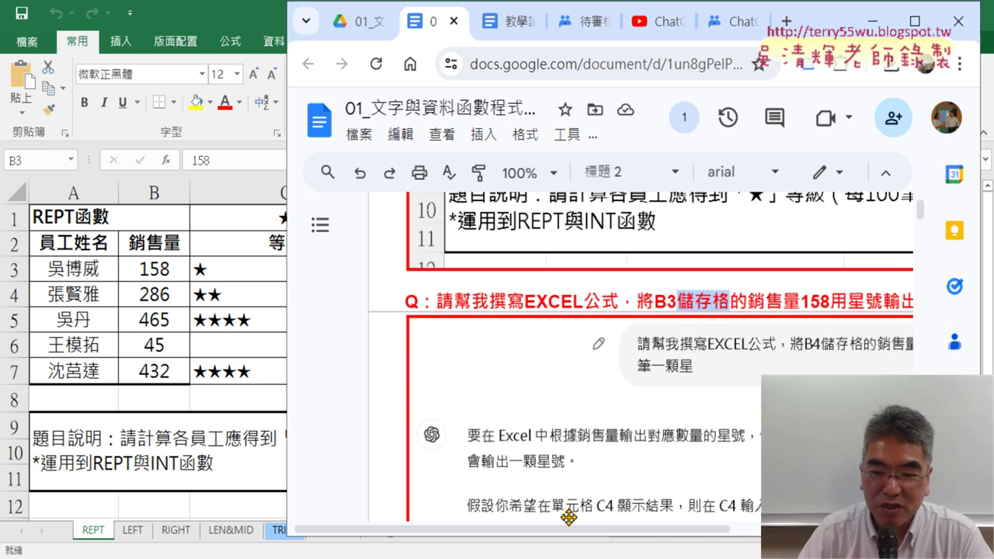
pyautogui.moveTo(571, 535); pyautogui.dragTo(733, 531)
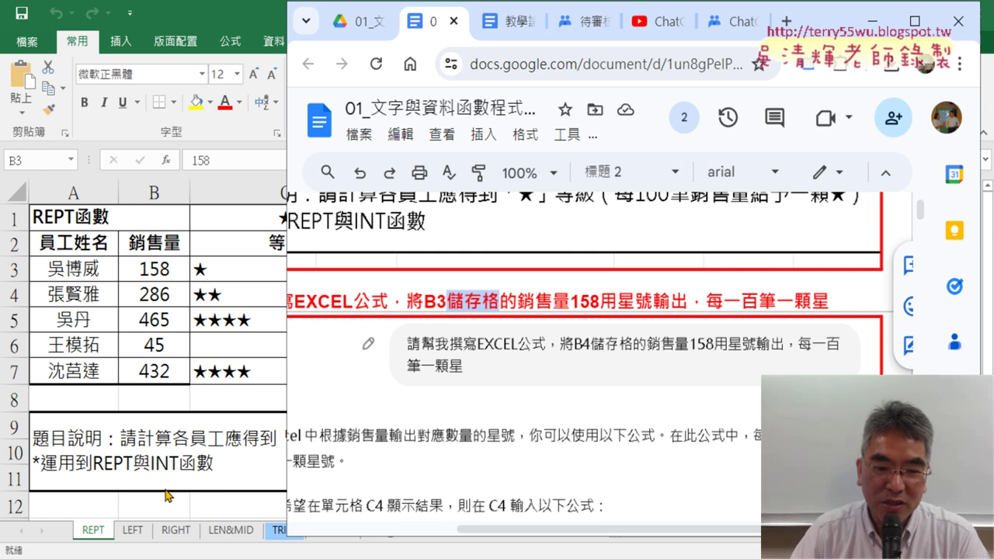
# Step: Show Excel's LEN&MID sheet with the gender result in C12 selected
pyautogui.click(233, 539)
pyautogui.click(234, 535)
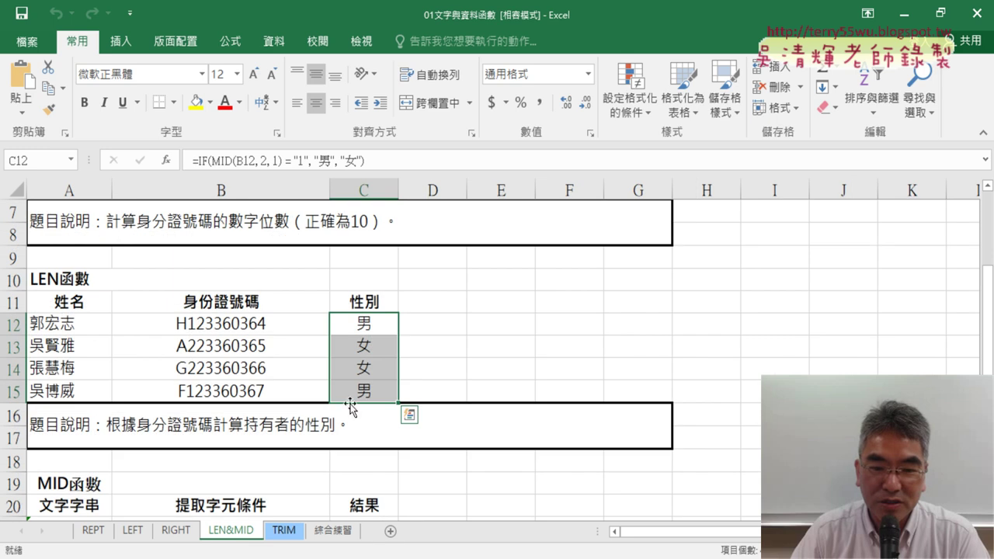
pyautogui.click(370, 327)
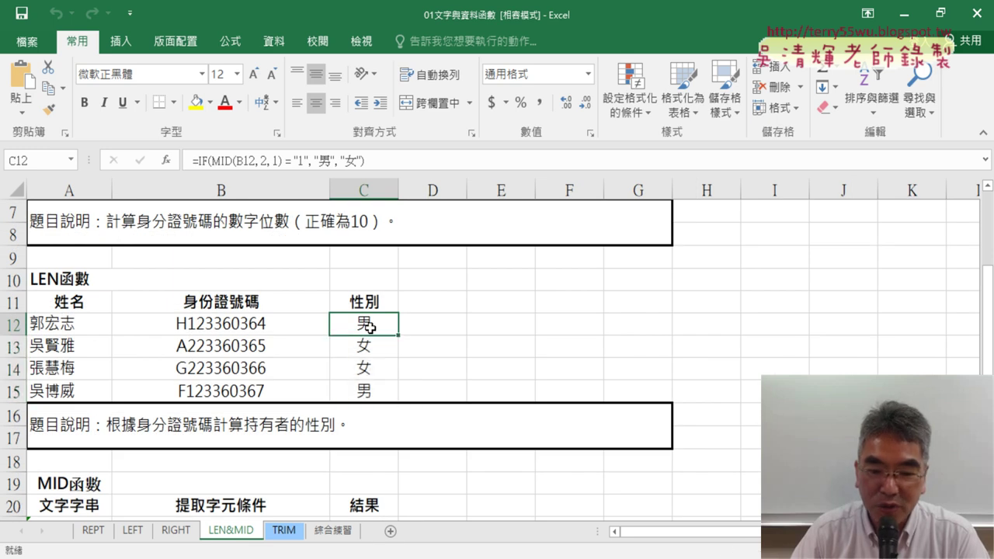
# Step: Bring Google Docs back full screen and scroll to the MID gender question
pyautogui.click(506, 557)
pyautogui.scroll(-5, 556, 386)
pyautogui.scroll(-5, 556, 387)
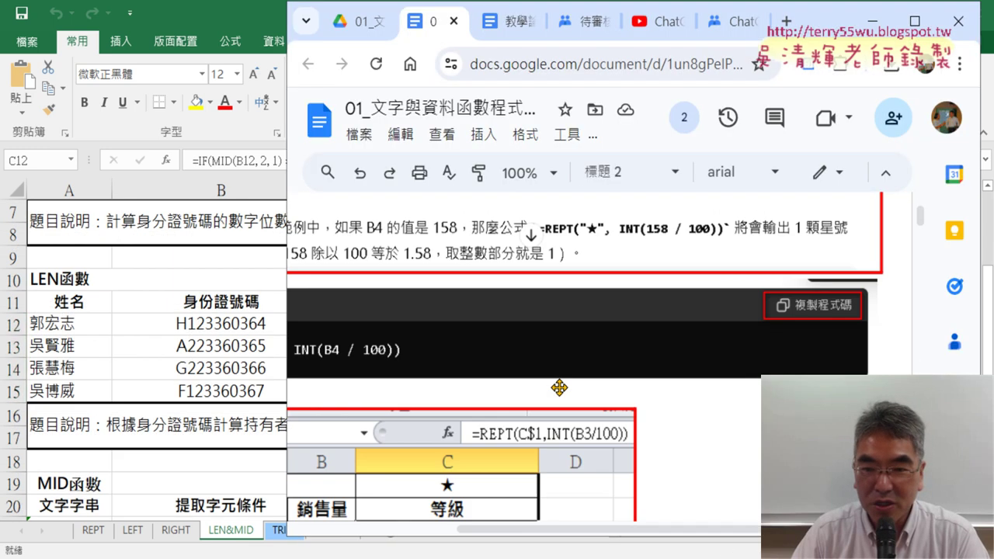
pyautogui.scroll(-2, 556, 387)
pyautogui.click(914, 21)
pyautogui.scroll(-5, 610, 268)
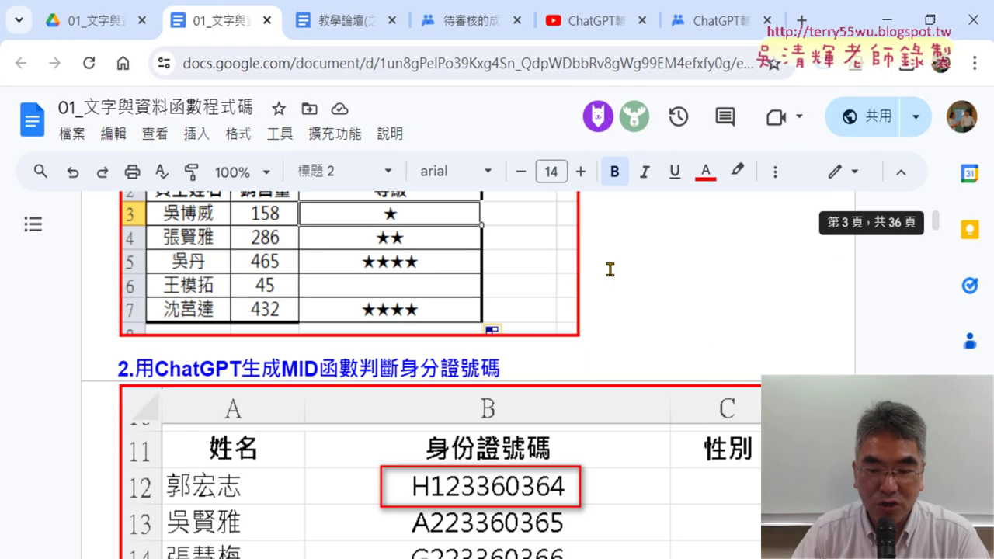
pyautogui.scroll(-3, 610, 268)
pyautogui.scroll(-4, 610, 268)
pyautogui.scroll(1, 610, 268)
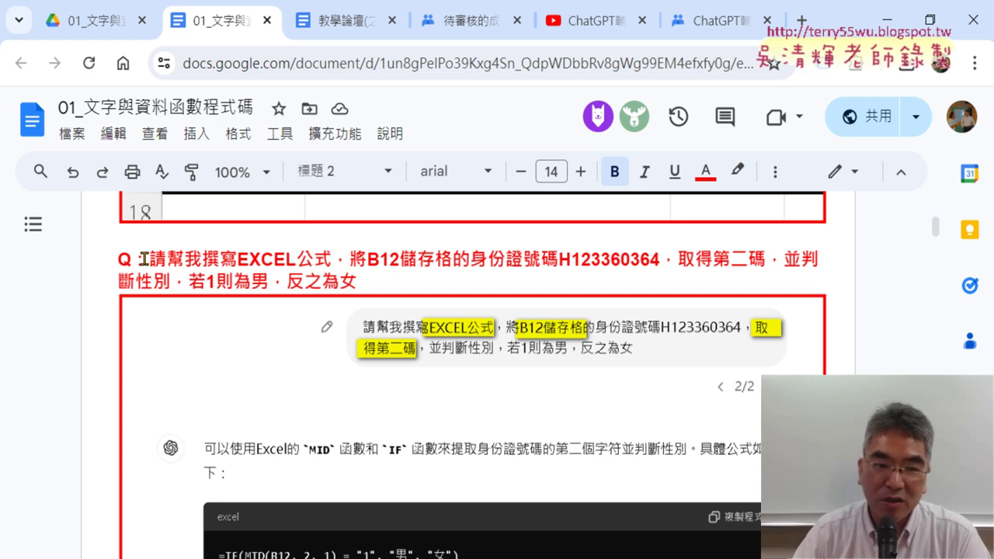
# Step: Highlight 請幫我撰寫EXCEL公式, B12 and the closing words of the gender question beside Excel
pyautogui.moveTo(145, 258); pyautogui.dragTo(327, 259)
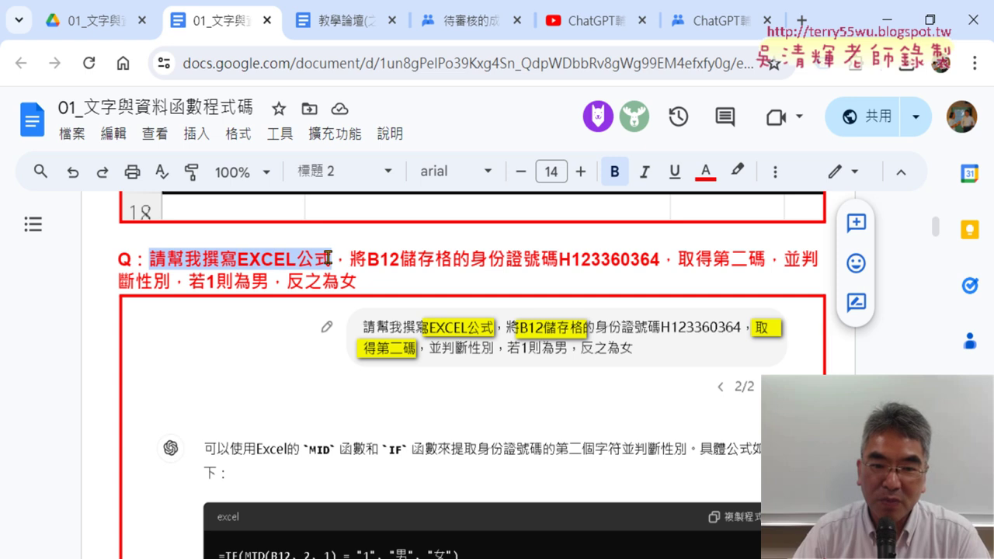
pyautogui.doubleClick(380, 259)
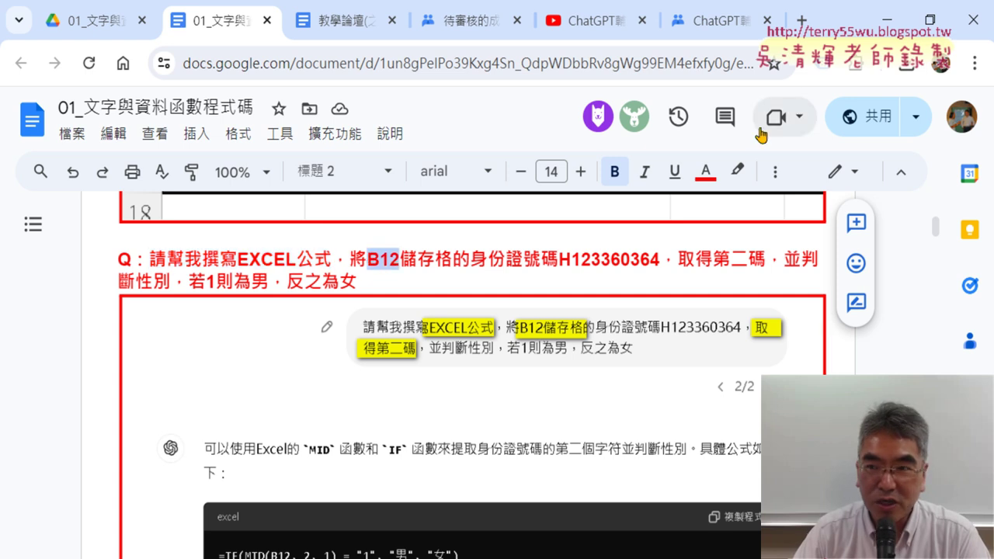
pyautogui.click(928, 31)
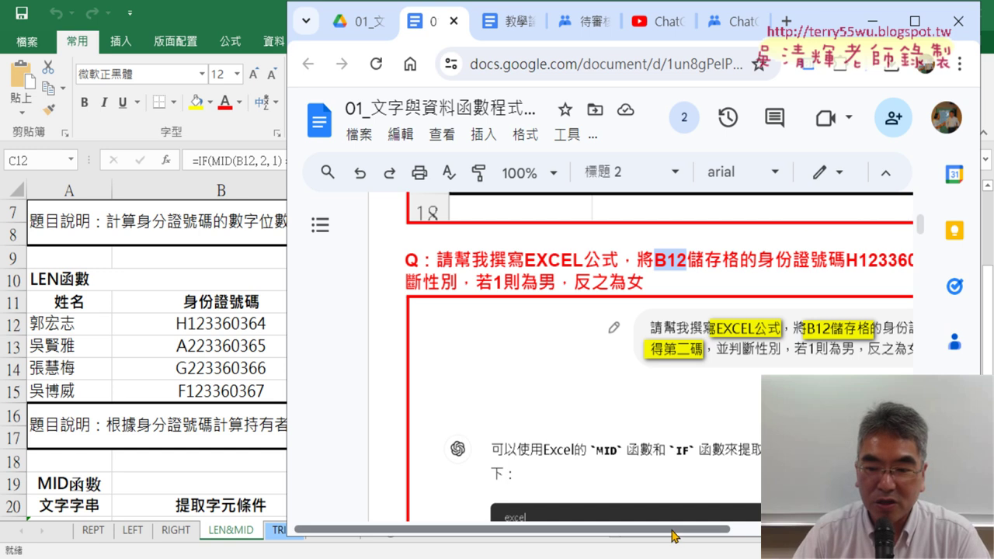
pyautogui.moveTo(683, 529); pyautogui.dragTo(857, 530)
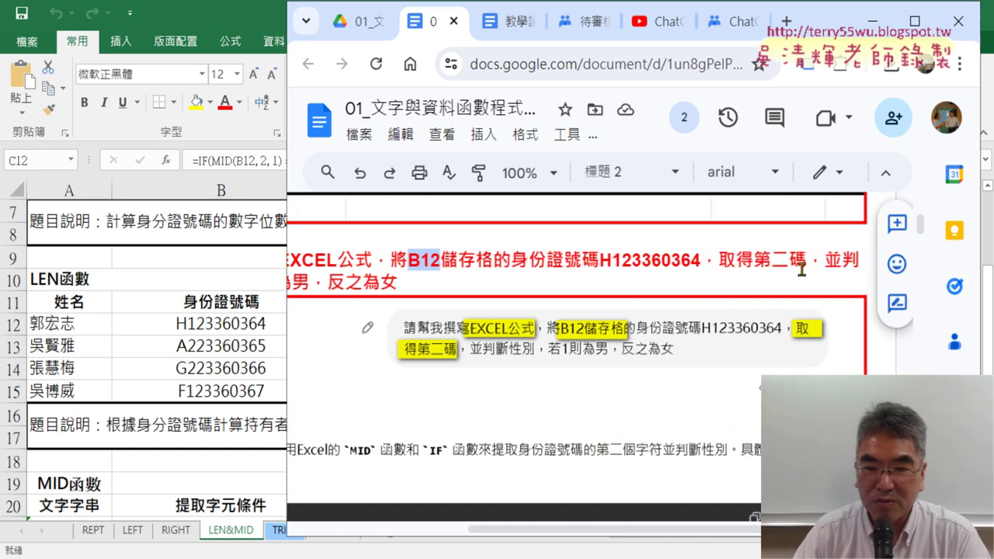
pyautogui.moveTo(690, 531); pyautogui.dragTo(590, 531)
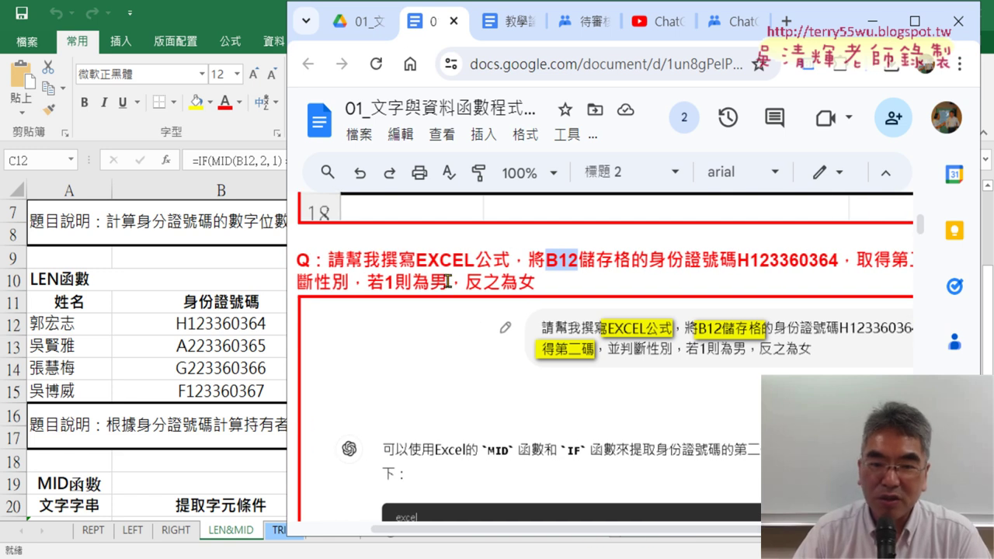
pyautogui.moveTo(537, 282); pyautogui.dragTo(501, 282)
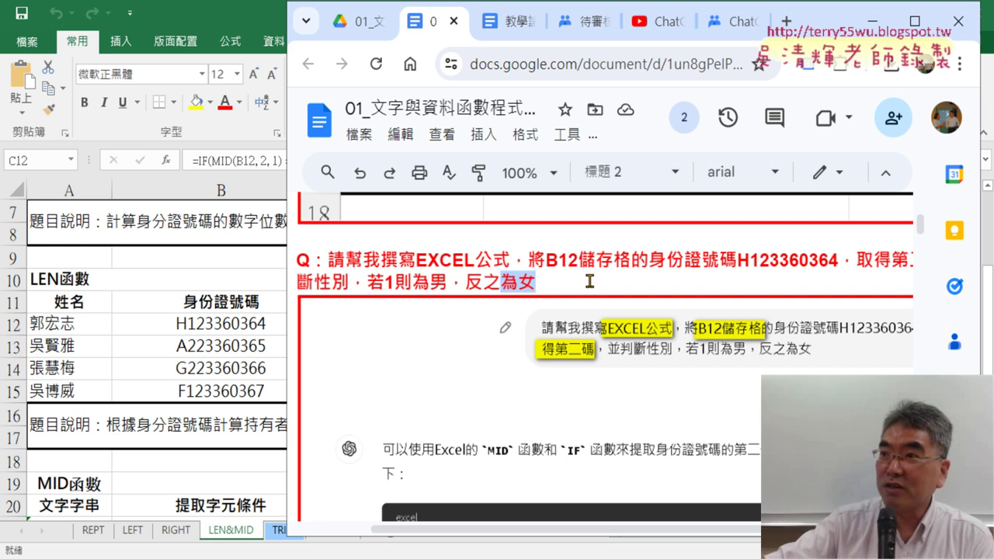
pyautogui.click(361, 322)
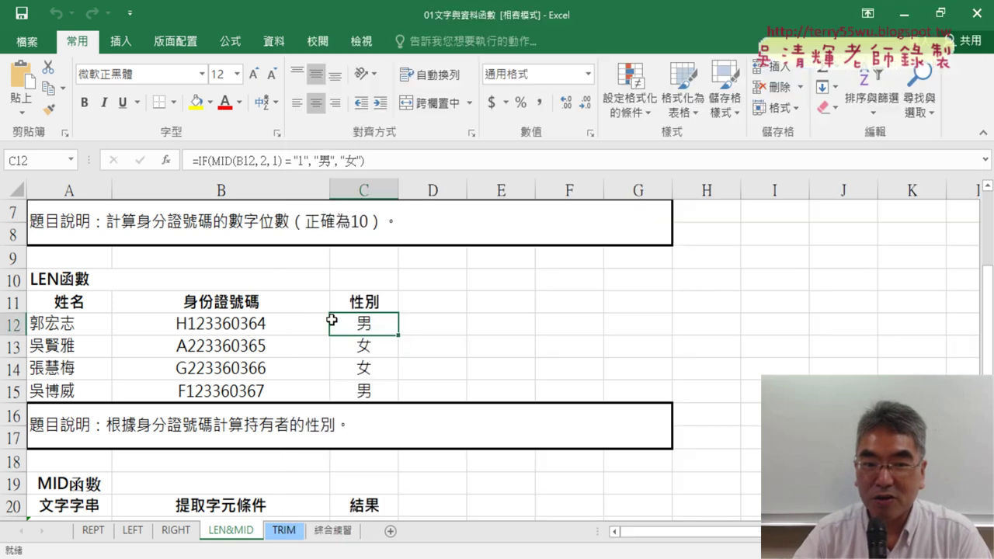
pyautogui.click(388, 159)
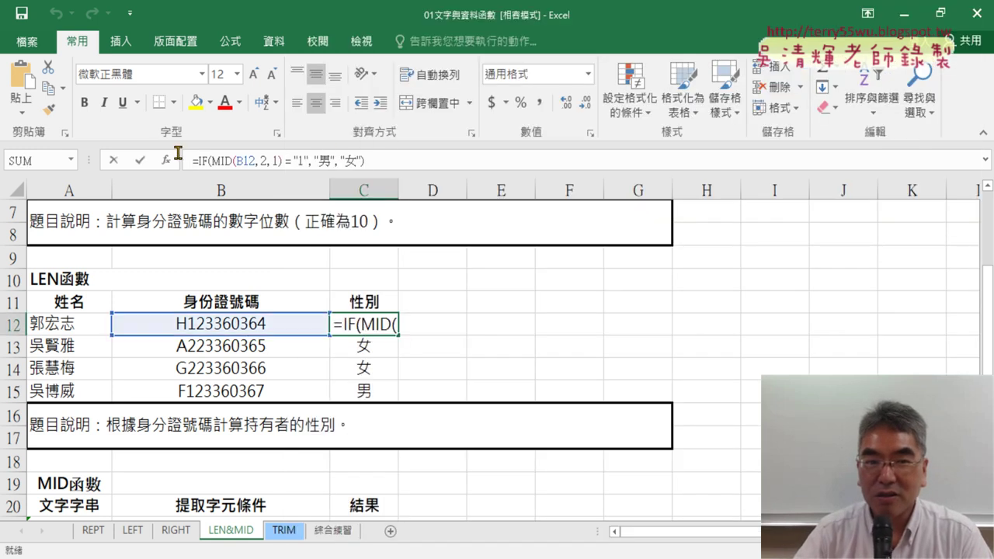
pyautogui.tripleClick(388, 159)
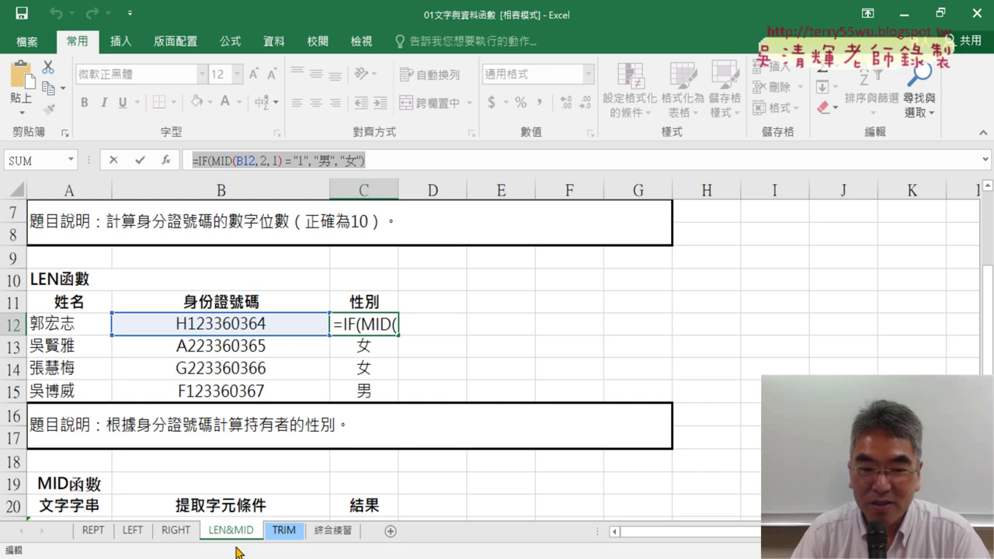
pyautogui.write('=')
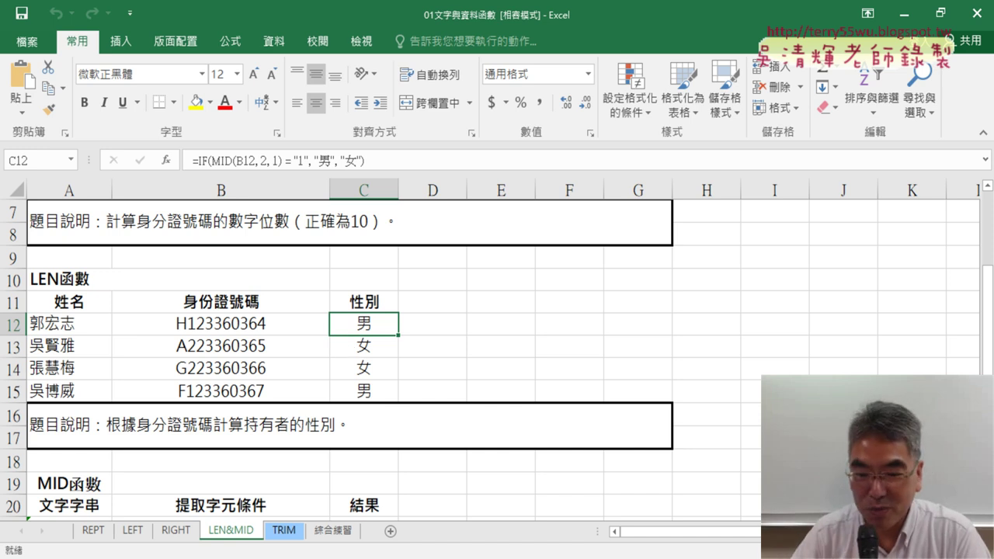
# Step: Toggle between the Google Doc and Excel, then open the 綜合練習 mobile-number sheet
pyautogui.hotkey('alt', 'Tab')
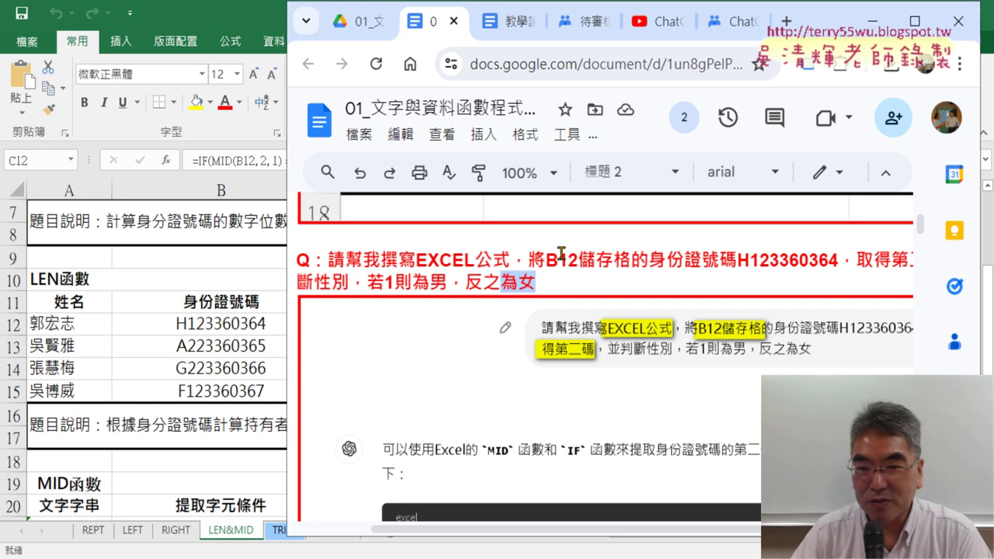
pyautogui.click(530, 261)
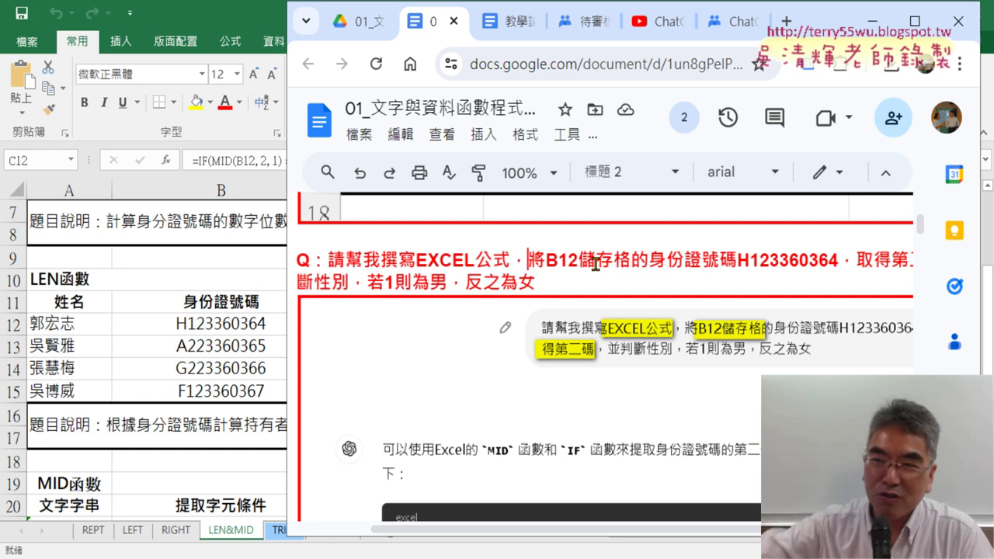
pyautogui.hotkey('alt', 'Tab')
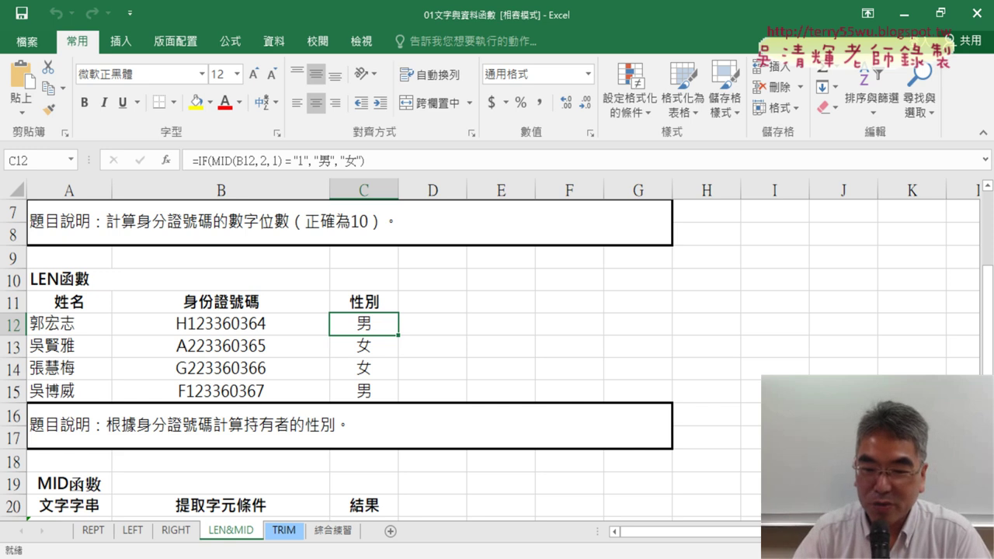
pyautogui.hotkey('alt', 'Tab')
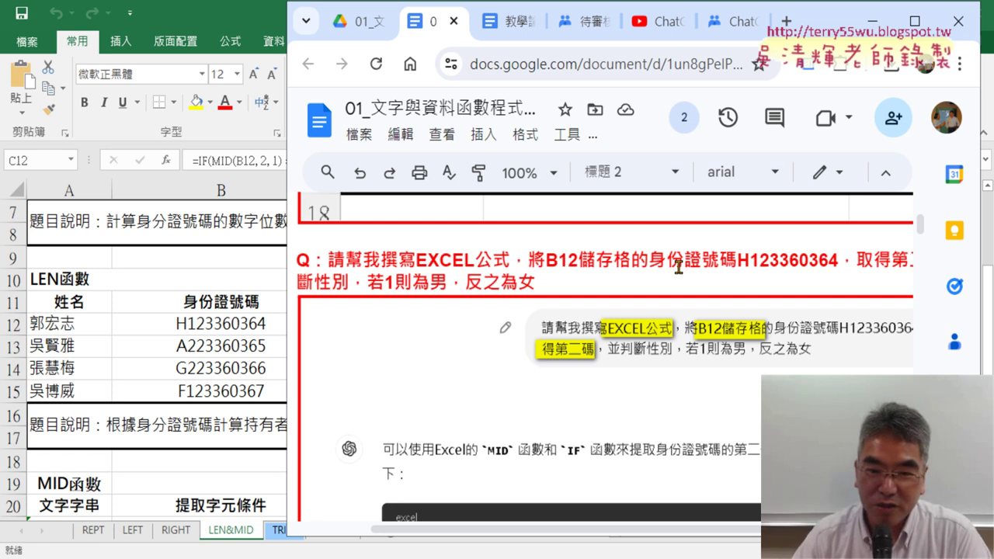
pyautogui.hotkey('alt', 'Tab')
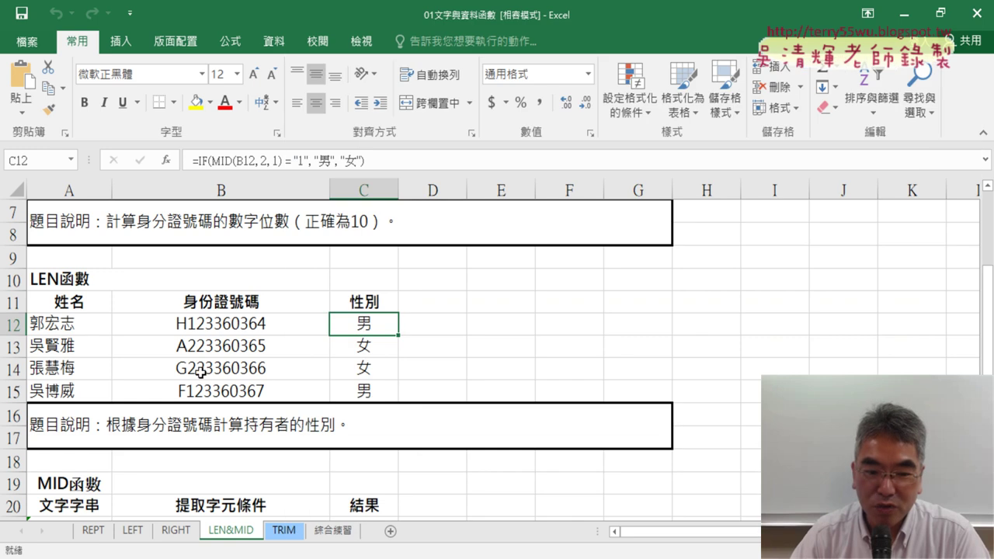
pyautogui.click(332, 533)
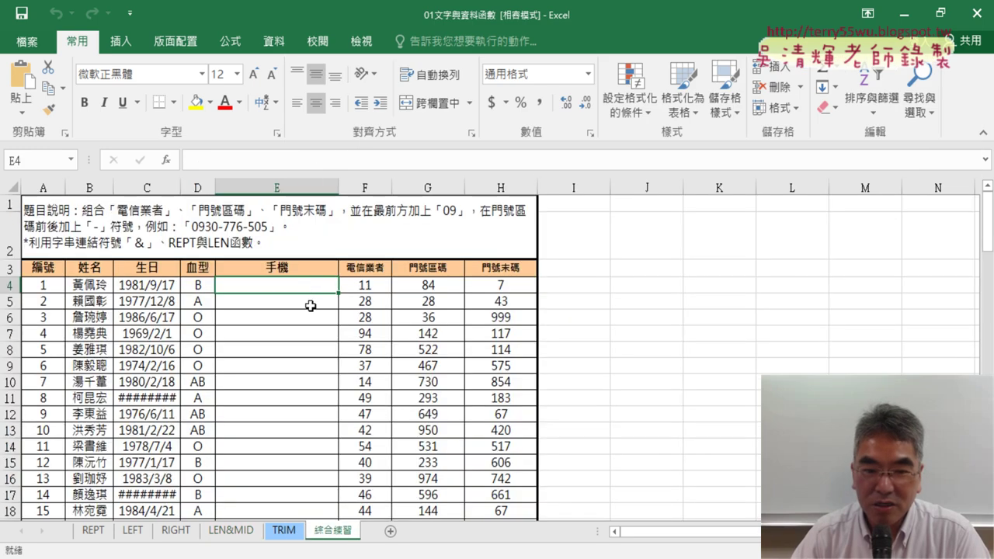
pyautogui.moveTo(364, 285); pyautogui.dragTo(518, 284)
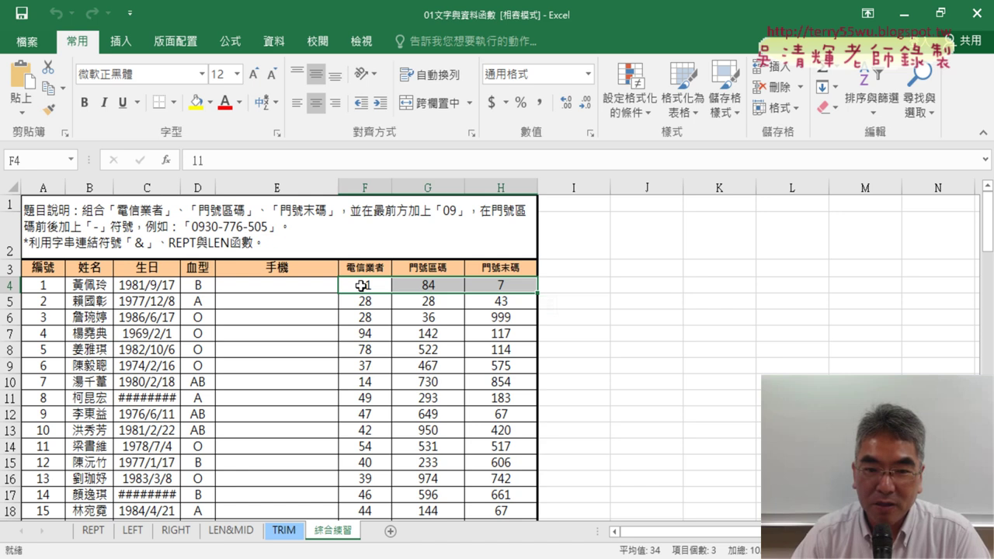
pyautogui.click(361, 286)
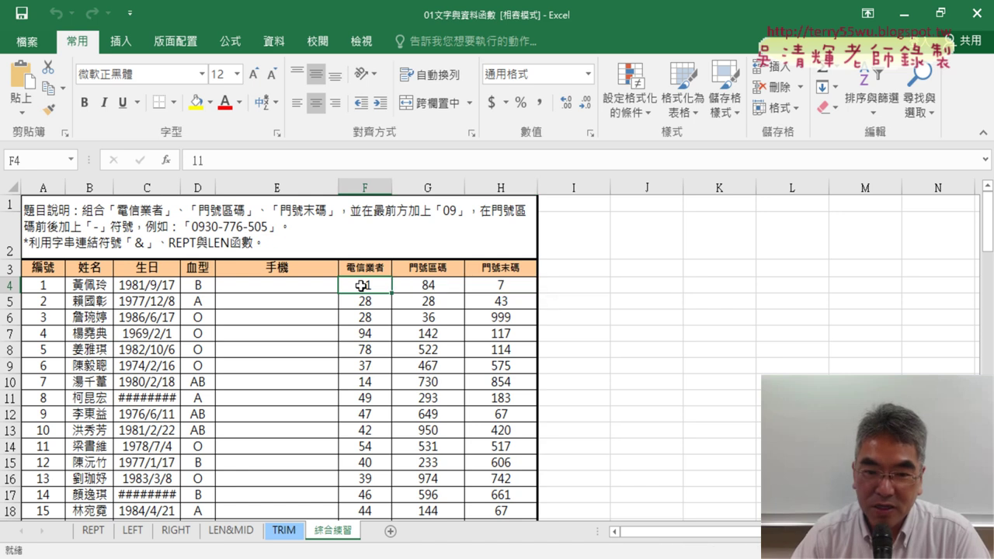
pyautogui.click(440, 286)
pyautogui.click(517, 286)
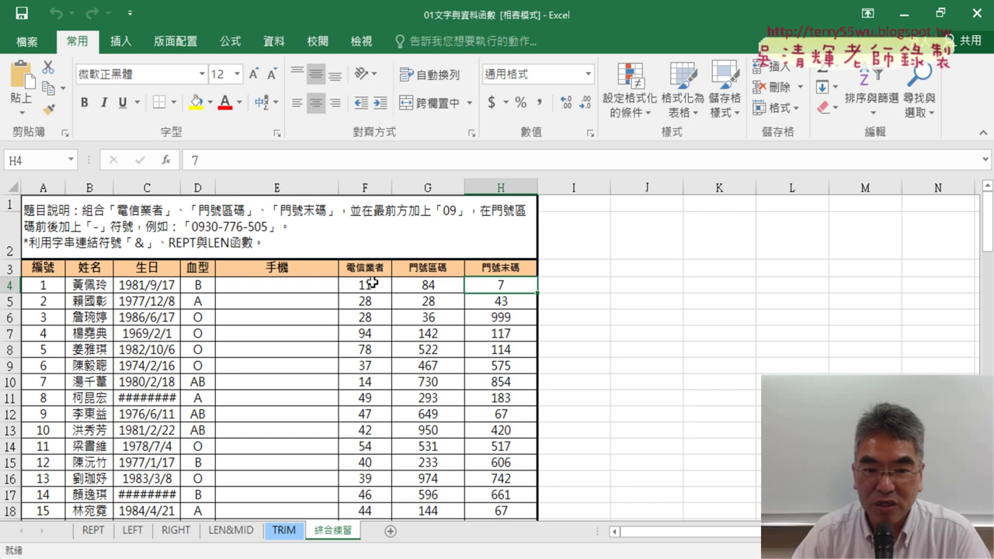
pyautogui.click(434, 285)
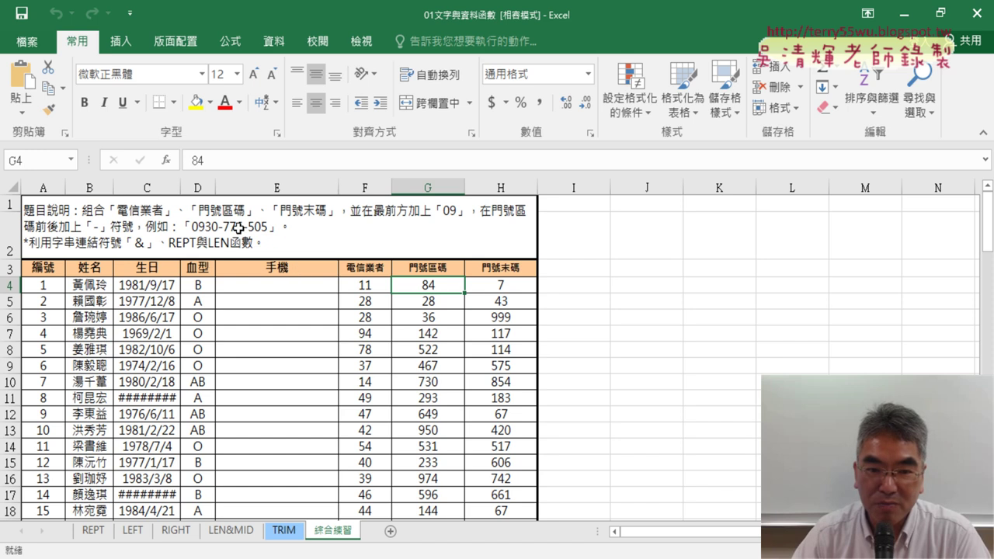
pyautogui.click(523, 284)
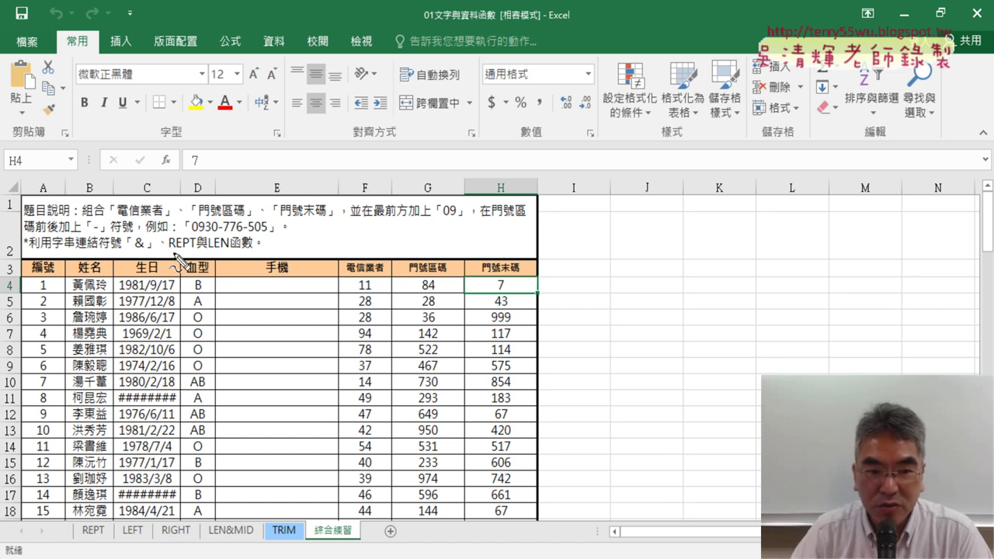
# Step: In red, underline the REPT與LEN函數 hint, circle E4, and underline F4:H4 and the example number
pyautogui.moveTo(169, 251); pyautogui.dragTo(252, 252)
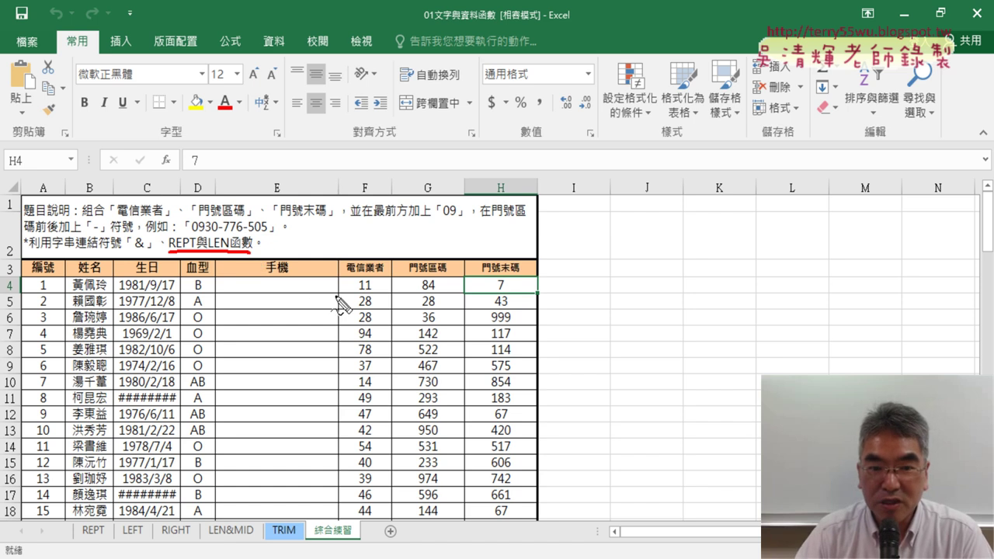
pyautogui.moveTo(336, 297); pyautogui.dragTo(332, 298)
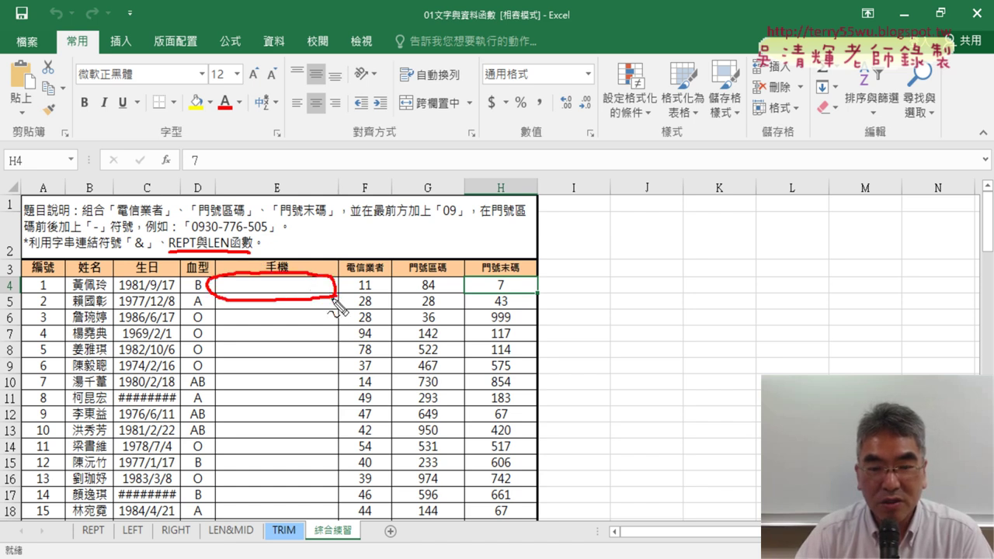
pyautogui.moveTo(339, 294); pyautogui.dragTo(512, 292)
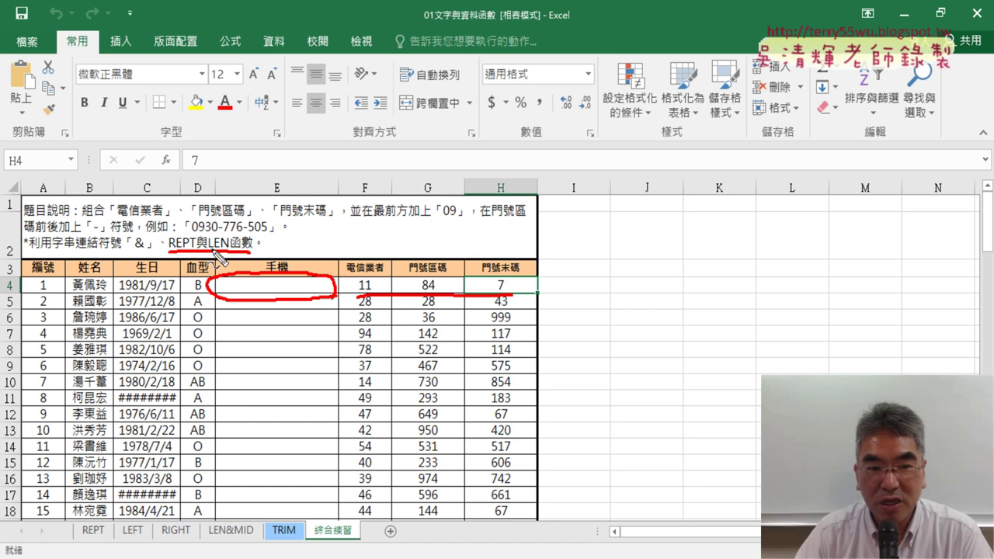
pyautogui.moveTo(183, 233)
pyautogui.mouseDown()
pyautogui.moveTo(272, 233)
pyautogui.moveTo(277, 270)
pyautogui.mouseUp()
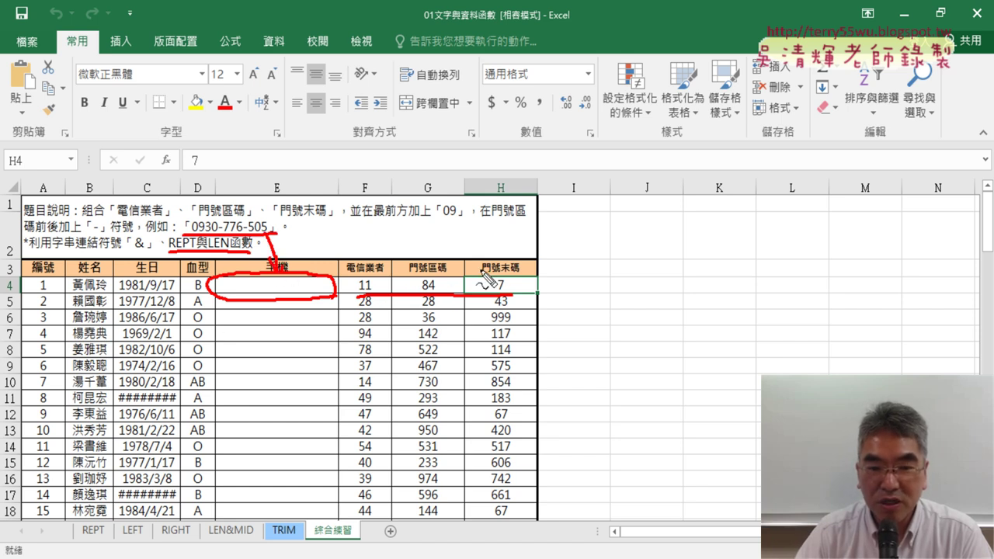
pyautogui.moveTo(440, 254); pyautogui.dragTo(380, 269)
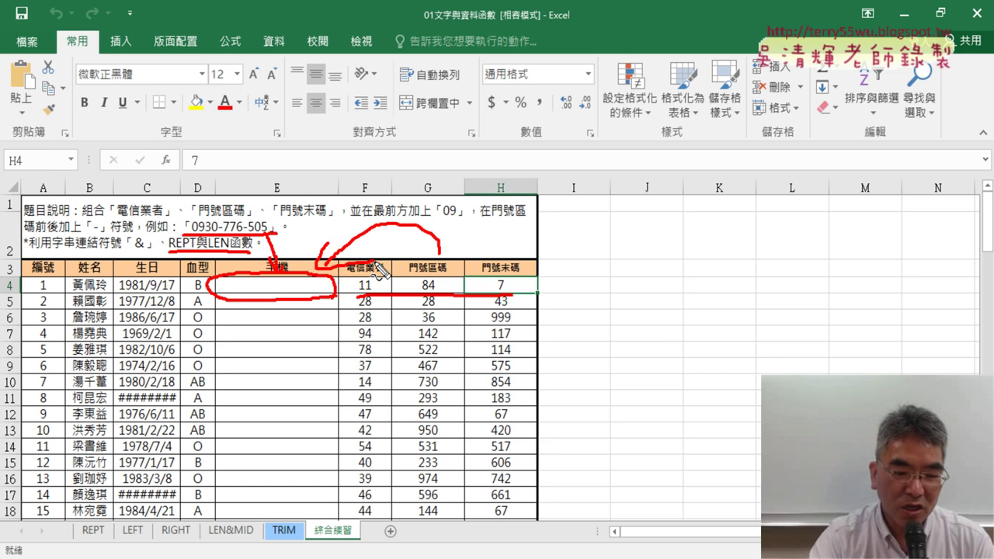
# Step: Clear the pen markup, cycle through LEN&MID, LEFT and 綜合練習, ending on the LEFT sheet
pyautogui.press('Escape')
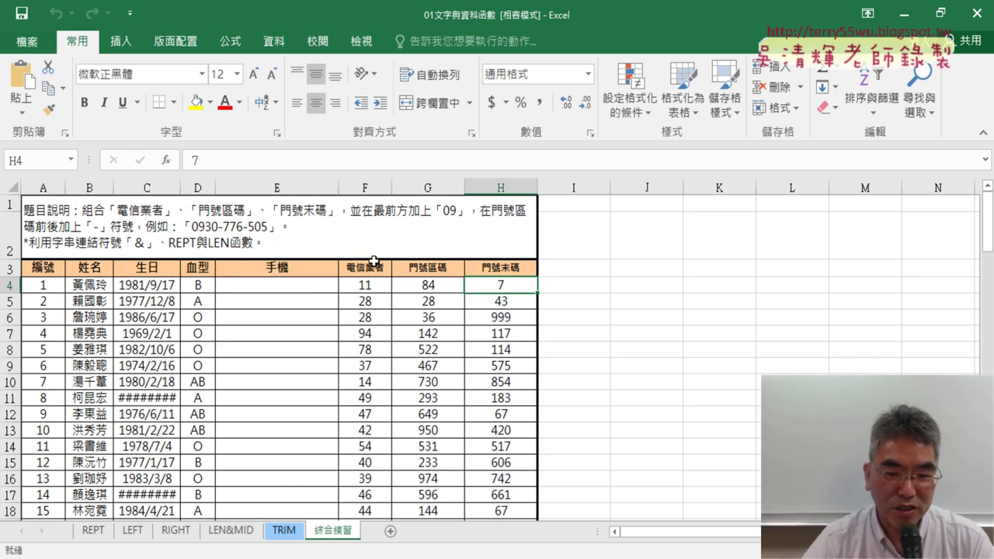
pyautogui.click(238, 534)
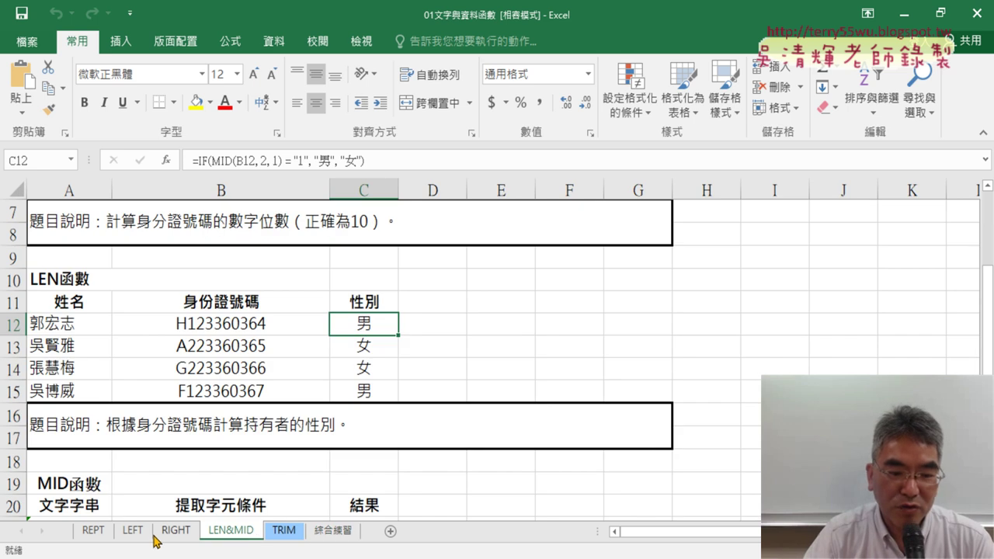
pyautogui.click(133, 534)
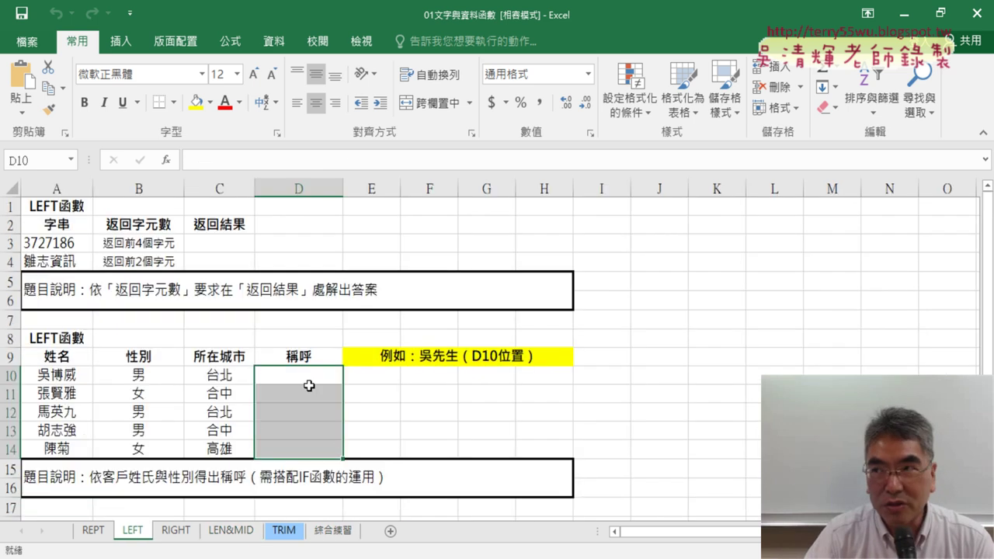
pyautogui.click(330, 530)
pyautogui.click(303, 284)
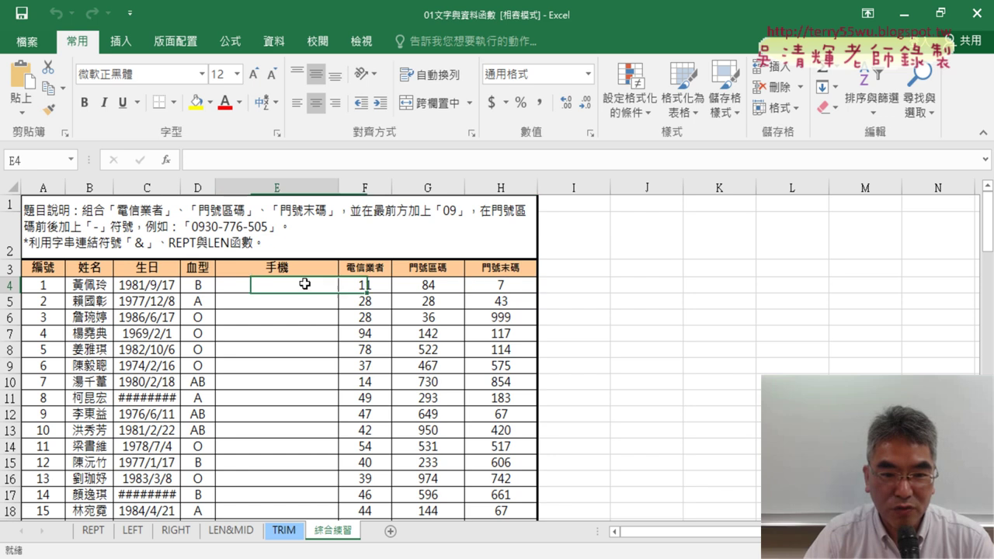
pyautogui.click(141, 535)
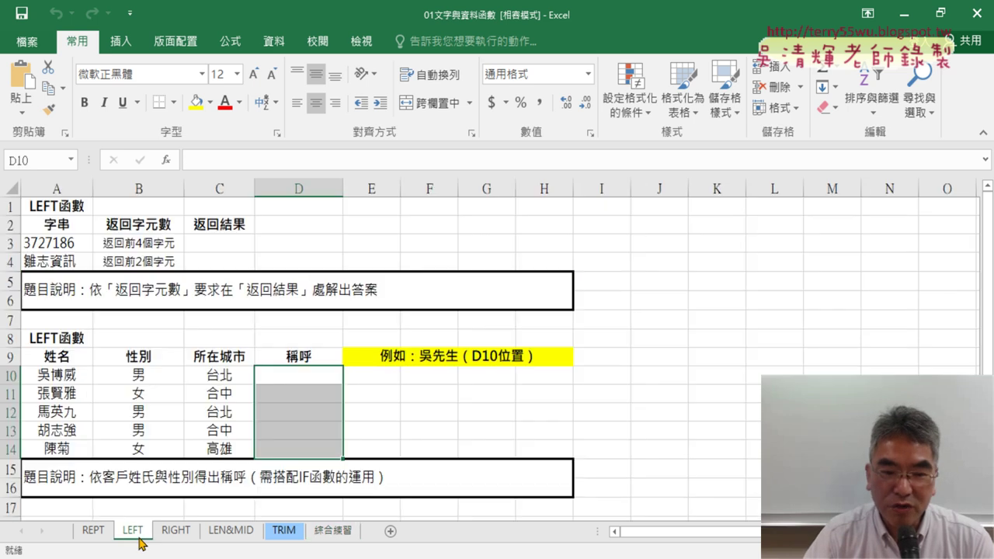
pyautogui.hotkey('alt', 'Tab')
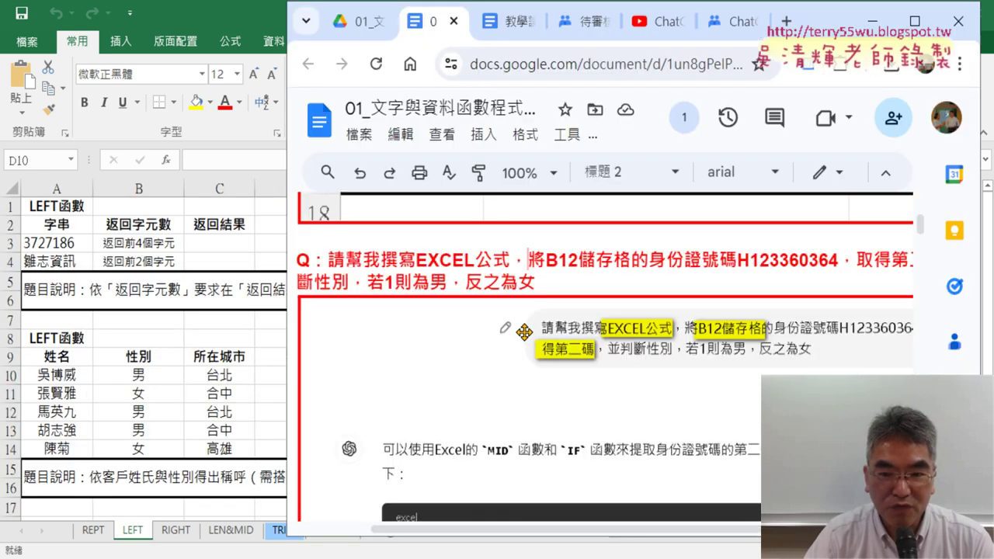
# Step: On Excel's LEFT sheet, select the salutation cells D10:D14, then D10
pyautogui.scroll(-5, 525, 331)
pyautogui.scroll(-5, 524, 332)
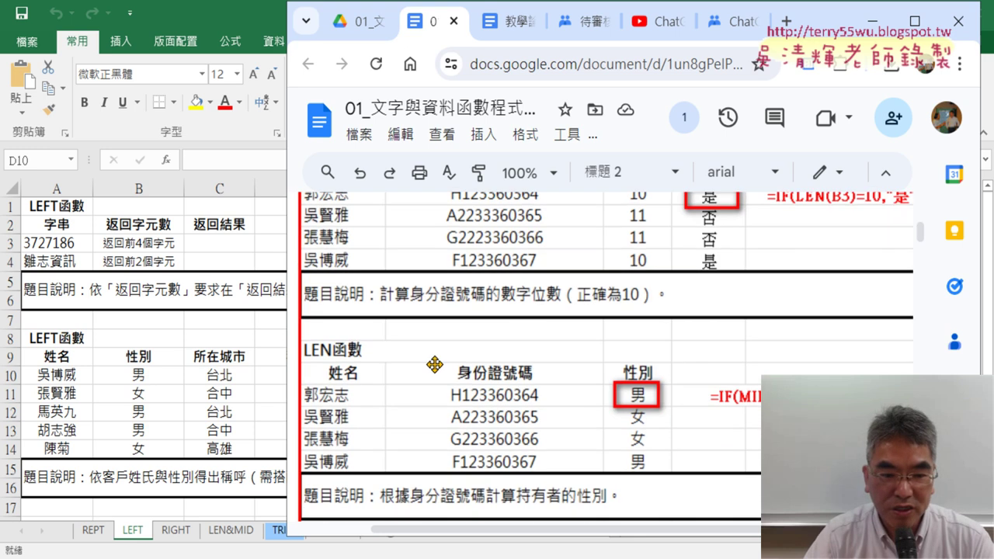
pyautogui.click(266, 371)
pyautogui.moveTo(266, 371); pyautogui.dragTo(298, 449)
pyautogui.click(326, 372)
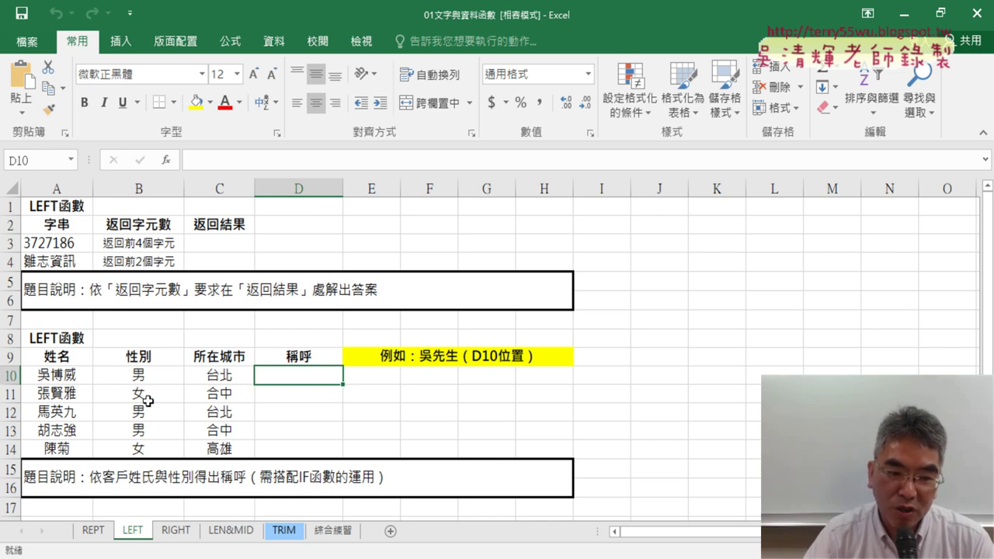
# Step: Switch to the notes and scroll to the A10/B10 salutation formula question
pyautogui.hotkey('alt', 'Tab')
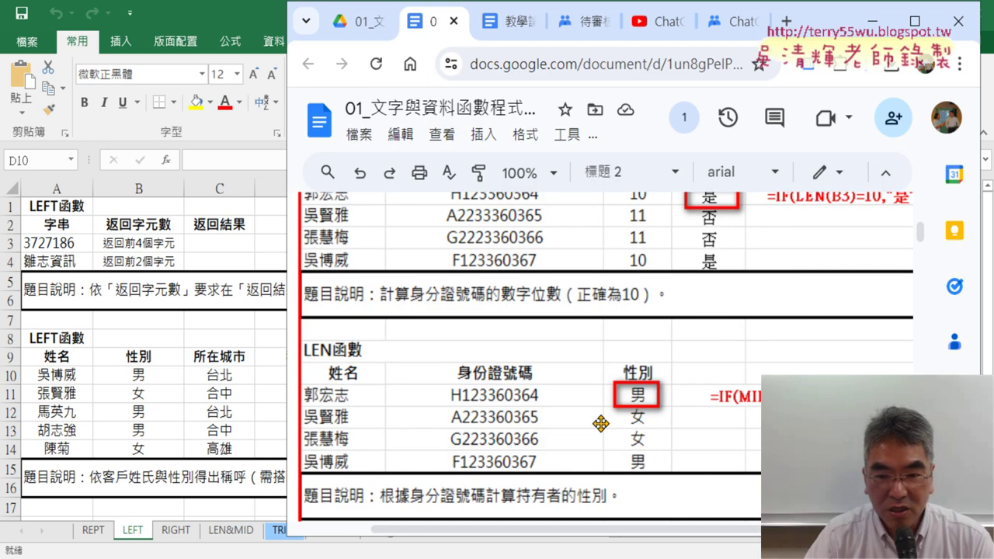
pyautogui.scroll(1, 617, 379)
pyautogui.scroll(-3, 617, 378)
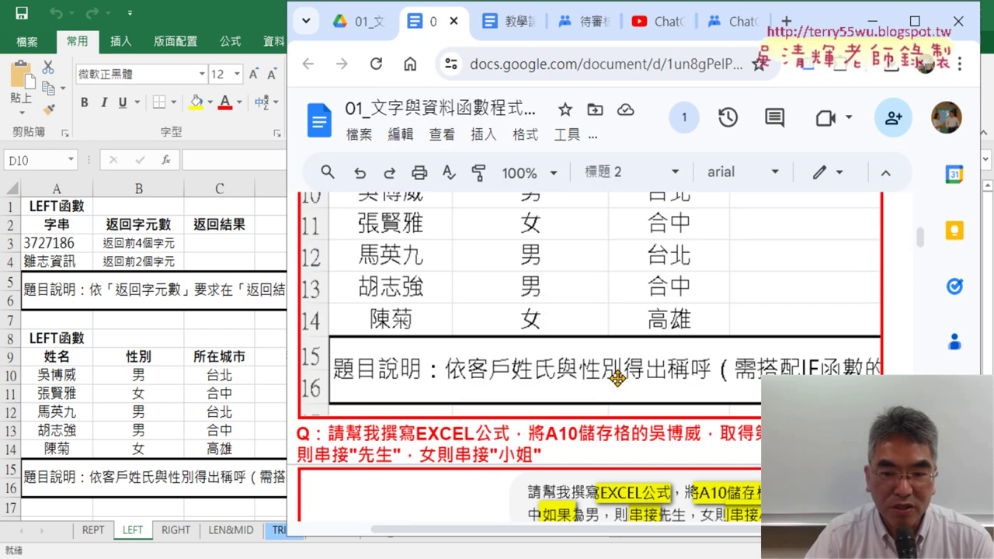
pyautogui.scroll(-1, 618, 379)
pyautogui.scroll(-2, 393, 258)
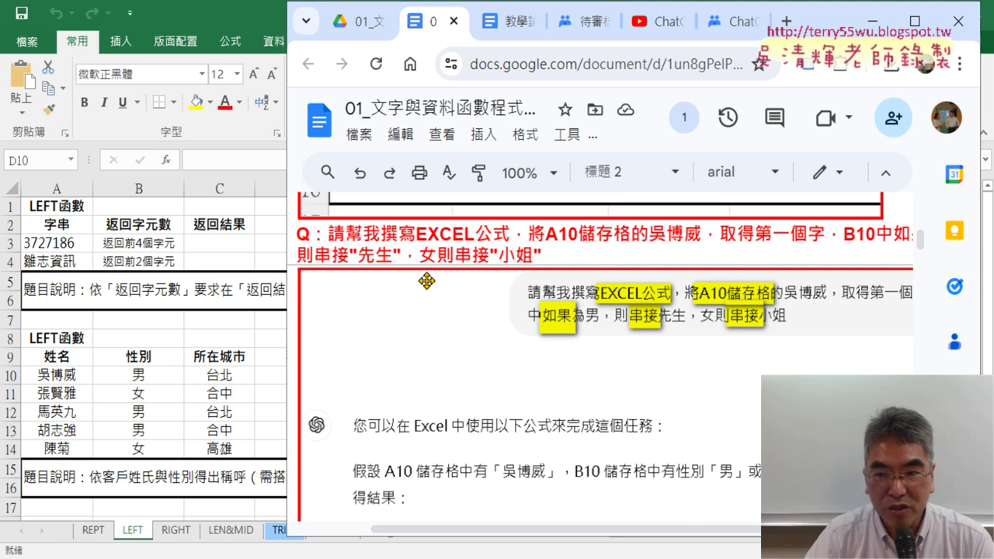
pyautogui.moveTo(329, 233); pyautogui.dragTo(578, 232)
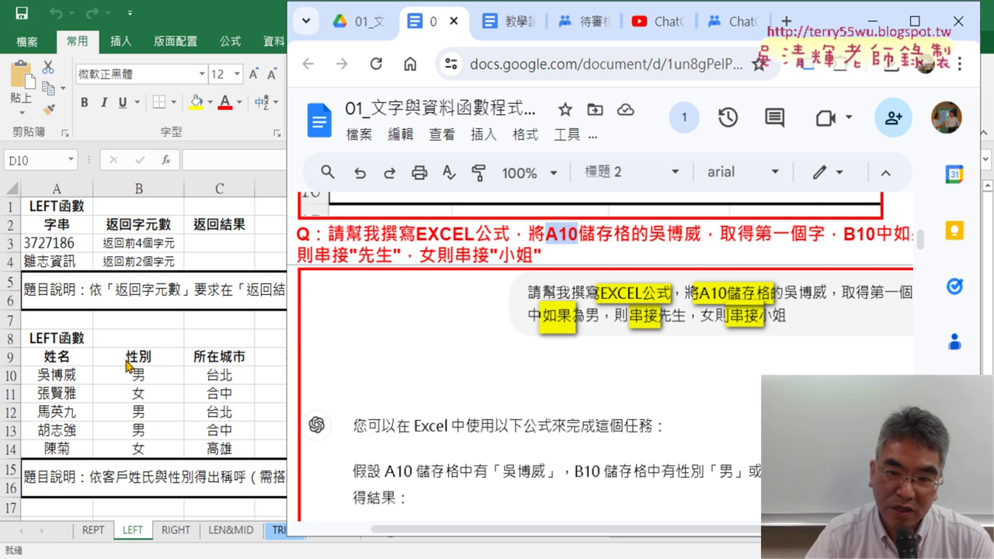
pyautogui.moveTo(829, 23); pyautogui.dragTo(858, 24)
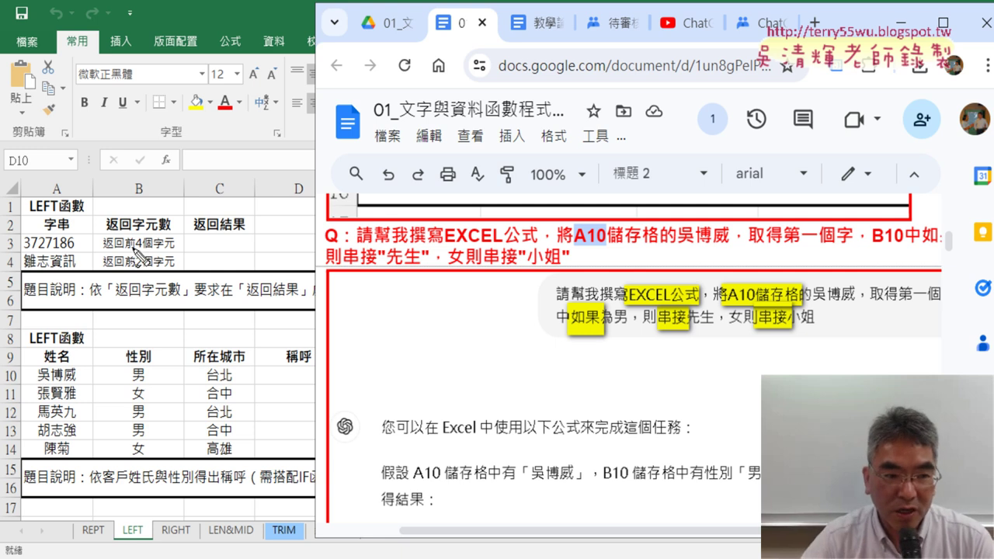
pyautogui.moveTo(74, 383)
pyautogui.mouseDown()
pyautogui.moveTo(17, 385)
pyautogui.moveTo(79, 379)
pyautogui.mouseUp()
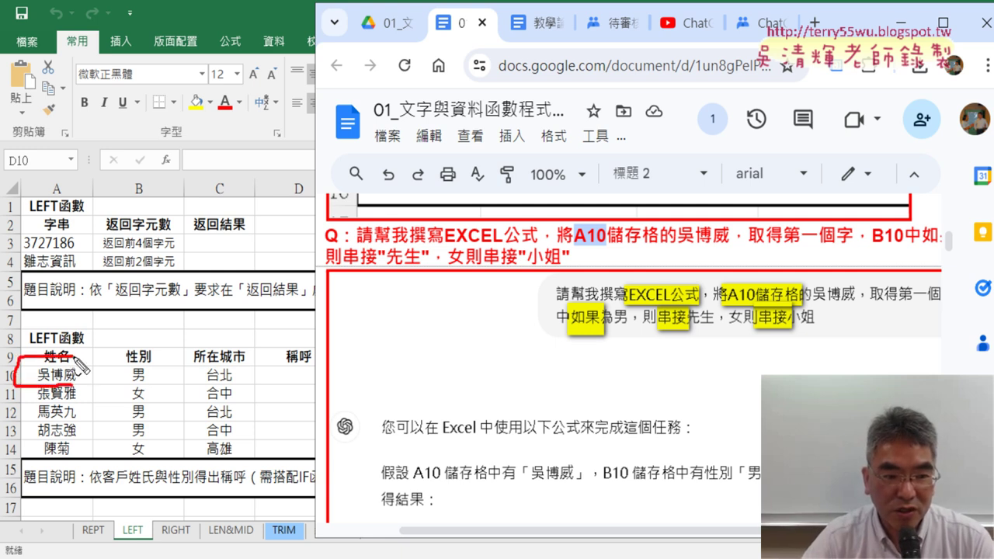
pyautogui.moveTo(575, 250); pyautogui.dragTo(607, 249)
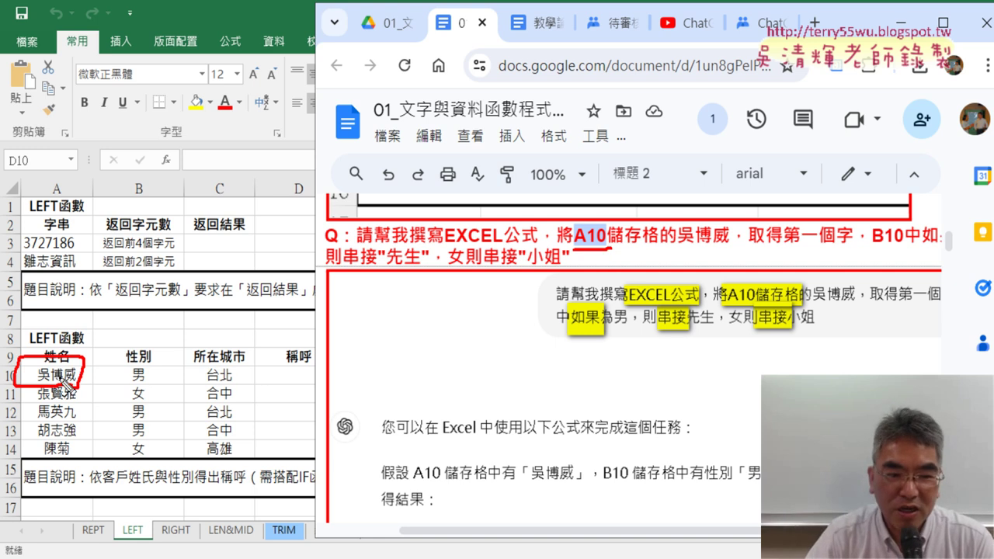
pyautogui.moveTo(58, 339)
pyautogui.mouseDown()
pyautogui.moveTo(75, 314)
pyautogui.moveTo(625, 155)
pyautogui.moveTo(689, 211)
pyautogui.mouseUp()
pyautogui.moveTo(687, 247); pyautogui.dragTo(728, 247)
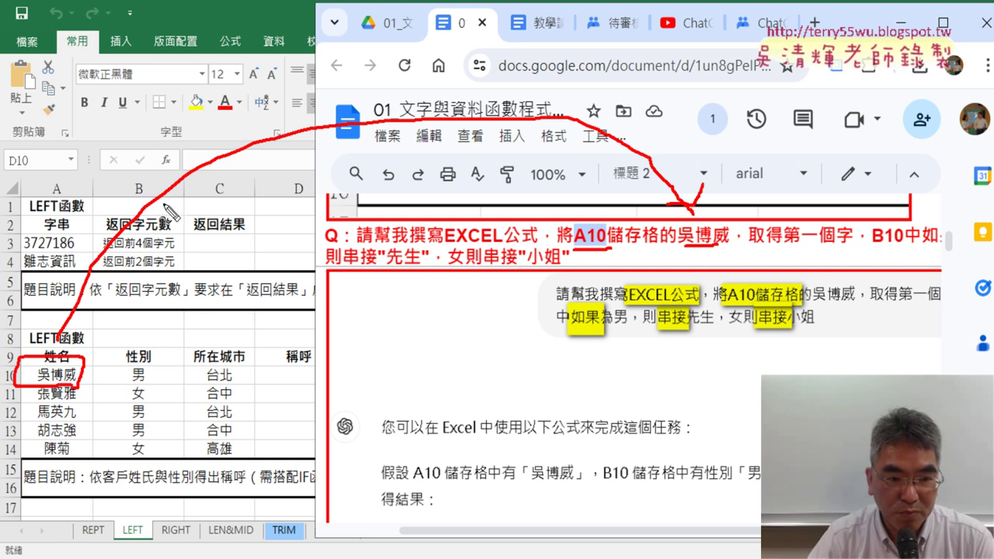
pyautogui.moveTo(156, 387); pyautogui.dragTo(886, 252)
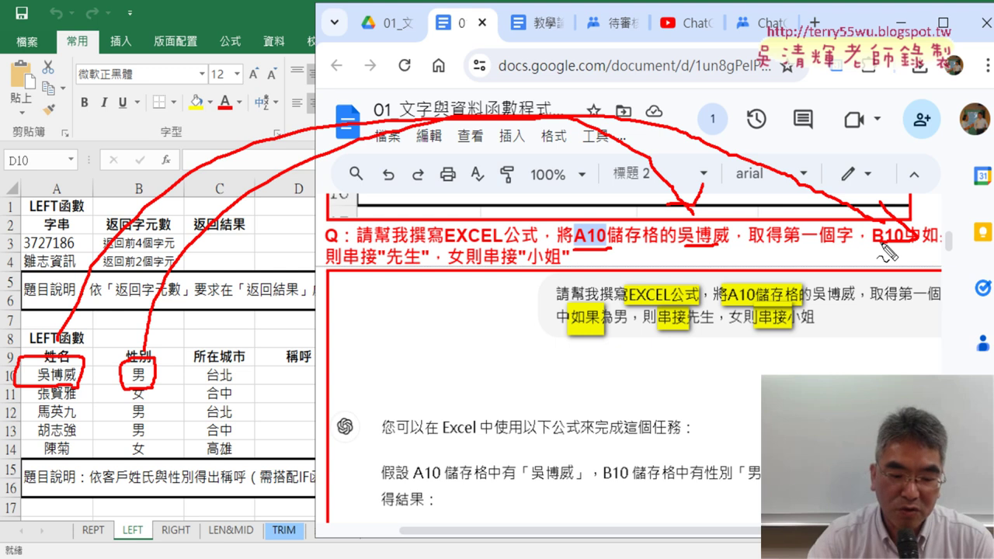
pyautogui.press('Escape')
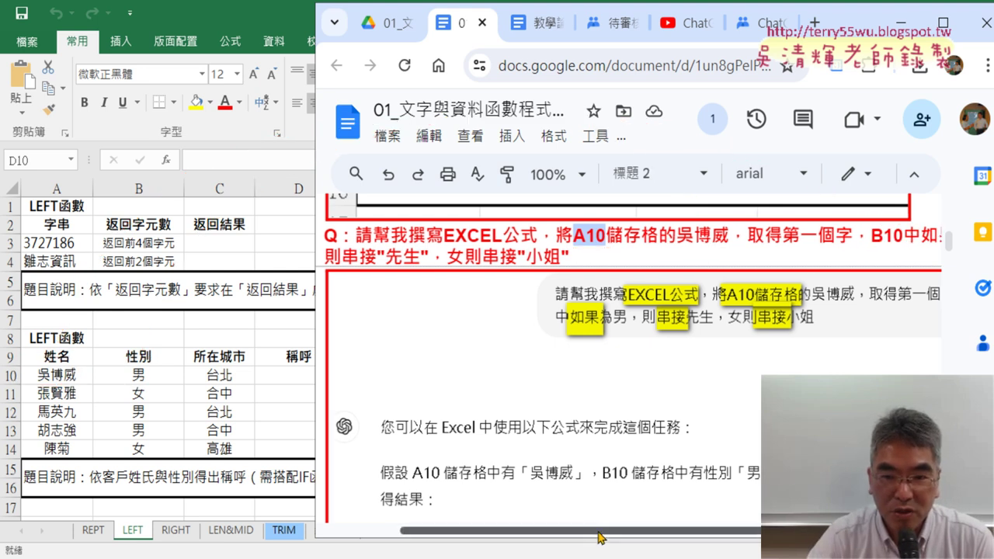
# Step: Highlight the word 串接 in the salutation question text
pyautogui.moveTo(598, 541); pyautogui.dragTo(565, 541)
pyautogui.moveTo(389, 256); pyautogui.dragTo(428, 256)
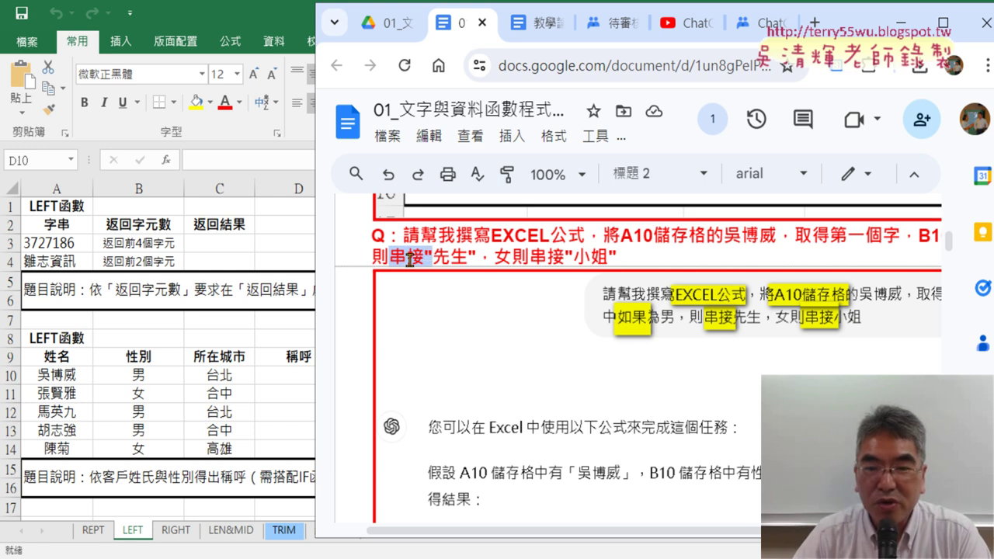
pyautogui.moveTo(390, 259); pyautogui.dragTo(479, 259)
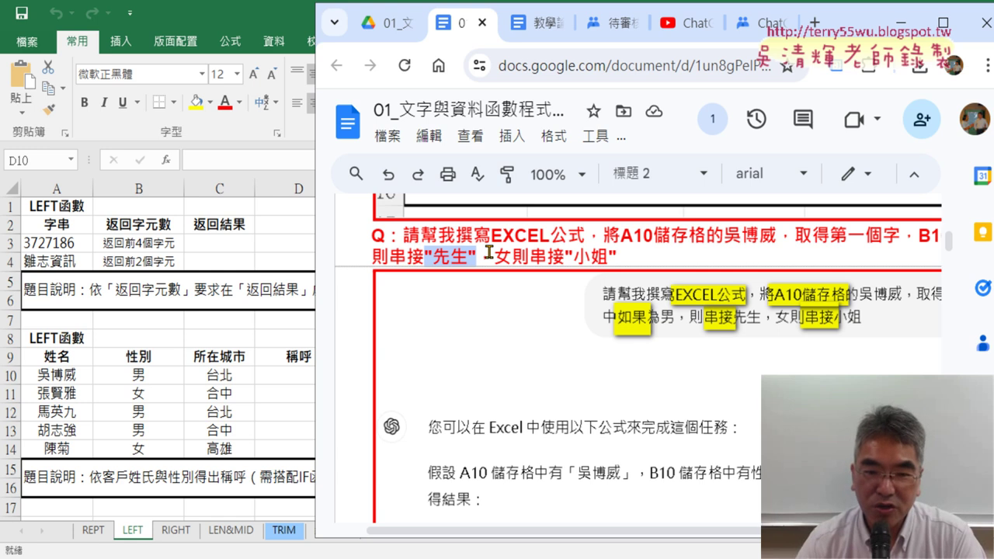
# Step: Scroll through the VBA conversion question, highlighting its heading and the words Function and Sub
pyautogui.scroll(-5, 490, 251)
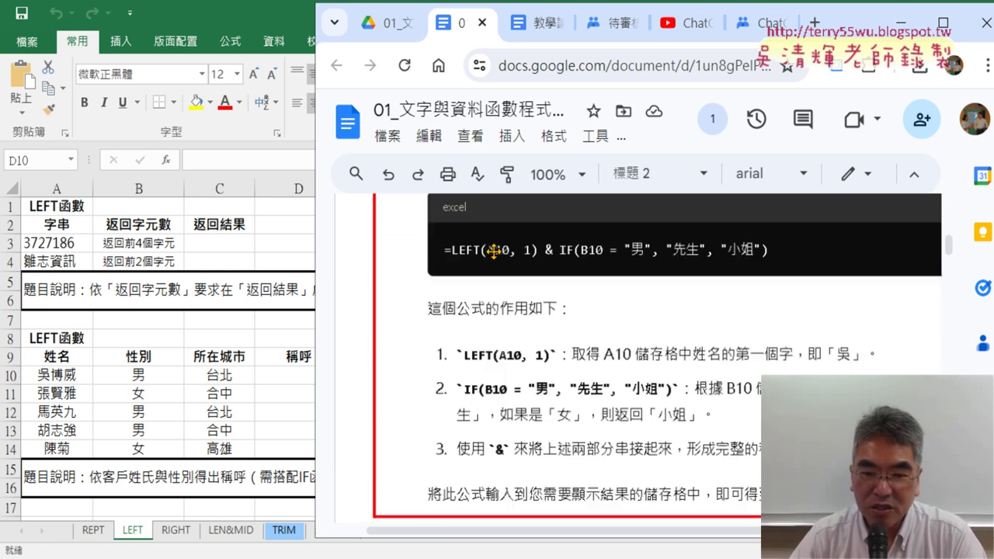
pyautogui.scroll(-2, 493, 250)
pyautogui.scroll(-3, 493, 253)
pyautogui.scroll(-2, 559, 147)
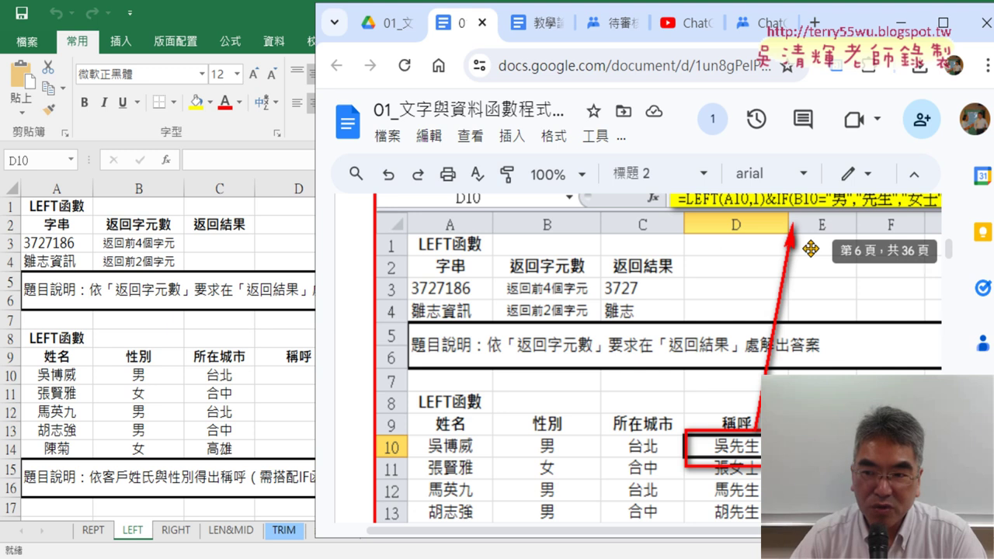
pyautogui.scroll(-4, 807, 249)
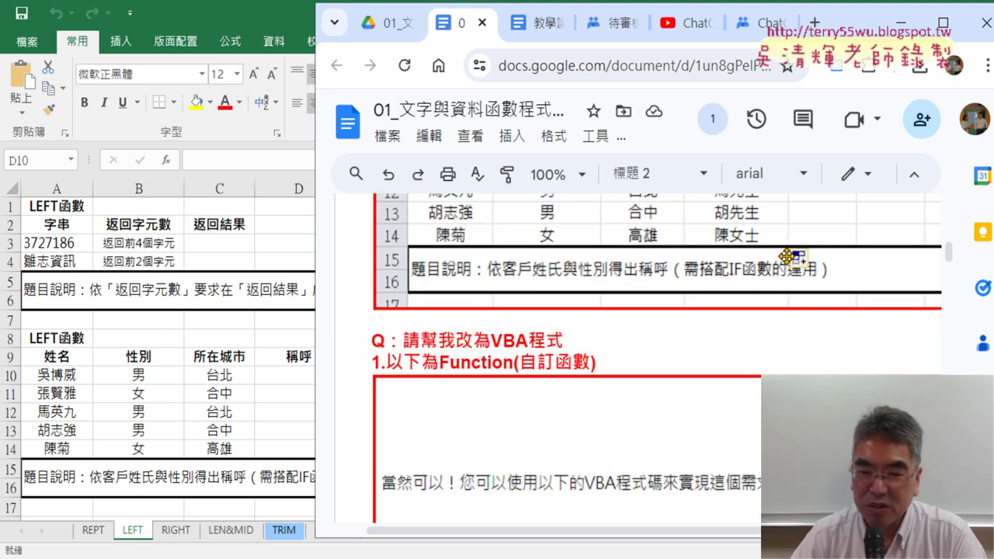
pyautogui.scroll(-3, 786, 256)
pyautogui.scroll(1, 783, 252)
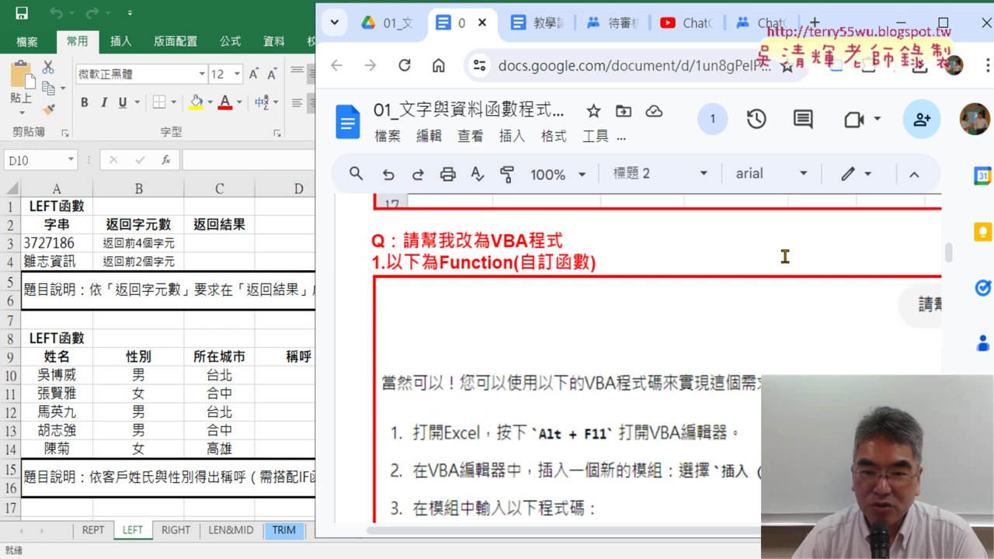
pyautogui.moveTo(402, 241); pyautogui.dragTo(568, 240)
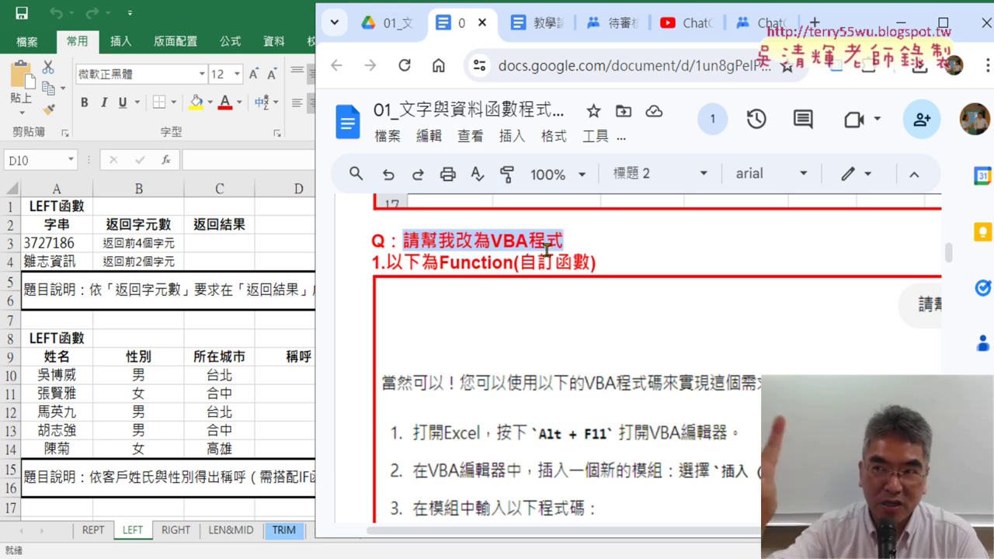
pyautogui.moveTo(440, 264); pyautogui.dragTo(510, 261)
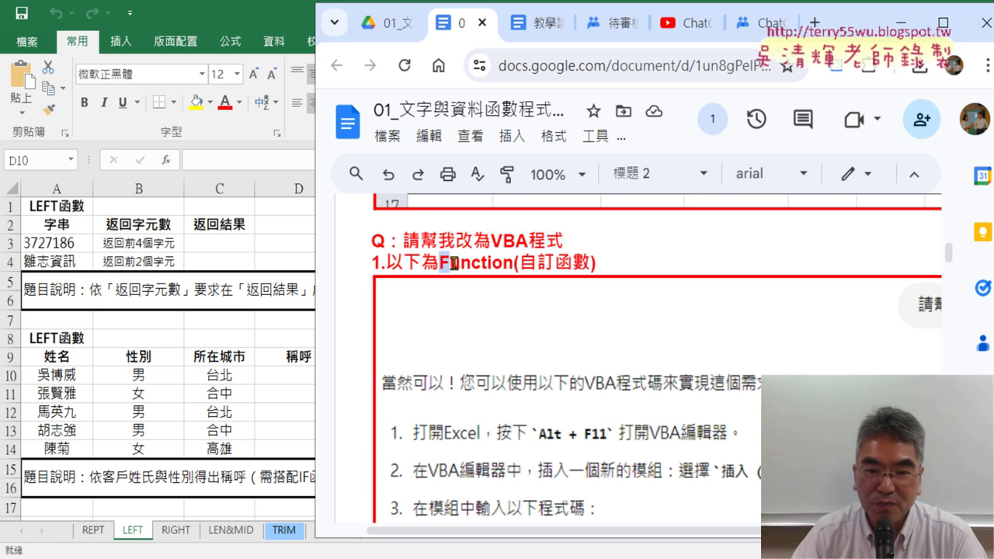
pyautogui.scroll(-1, 511, 262)
pyautogui.scroll(-5, 505, 263)
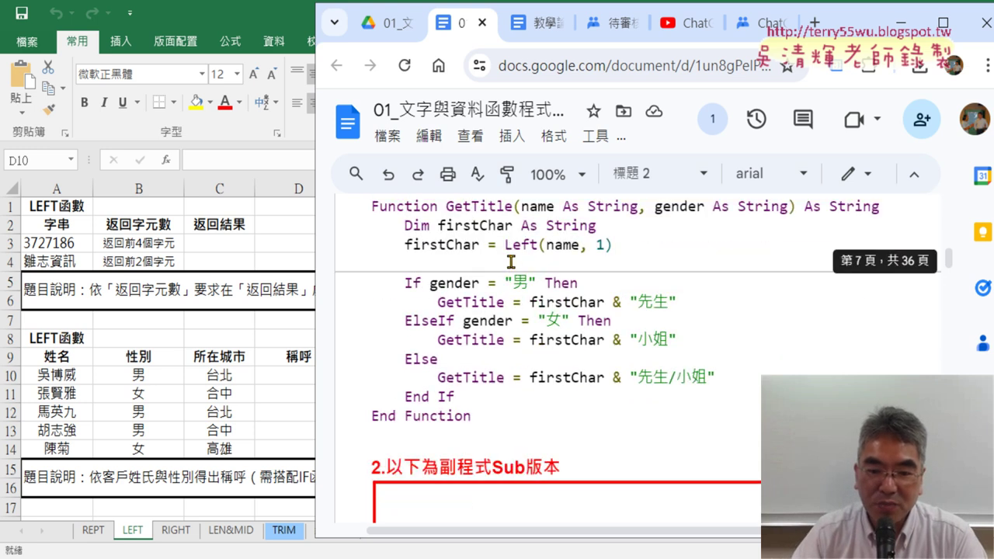
pyautogui.scroll(-3, 493, 268)
pyautogui.moveTo(491, 268); pyautogui.dragTo(522, 262)
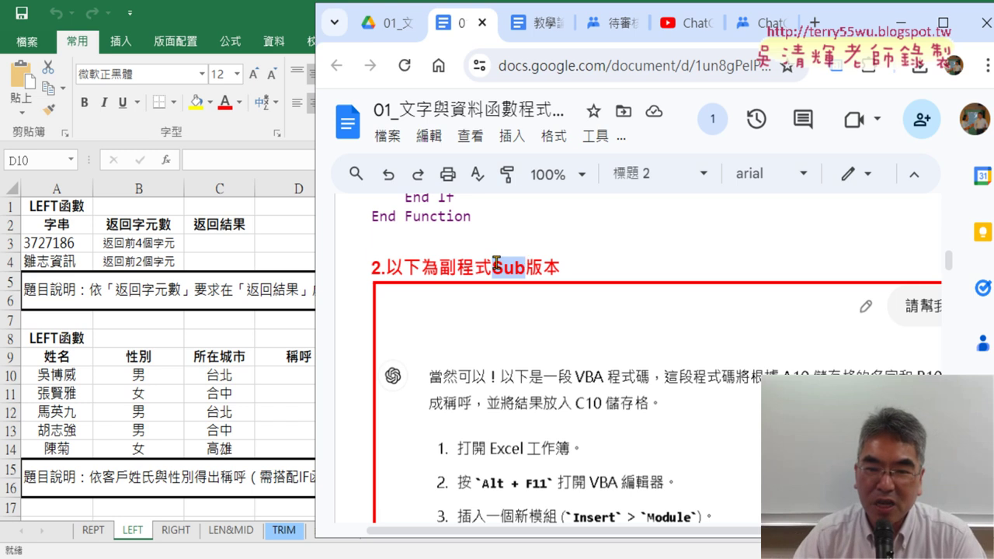
# Step: Select the Sub GenerateTitle code from its first line to End Sub
pyautogui.scroll(3, 512, 264)
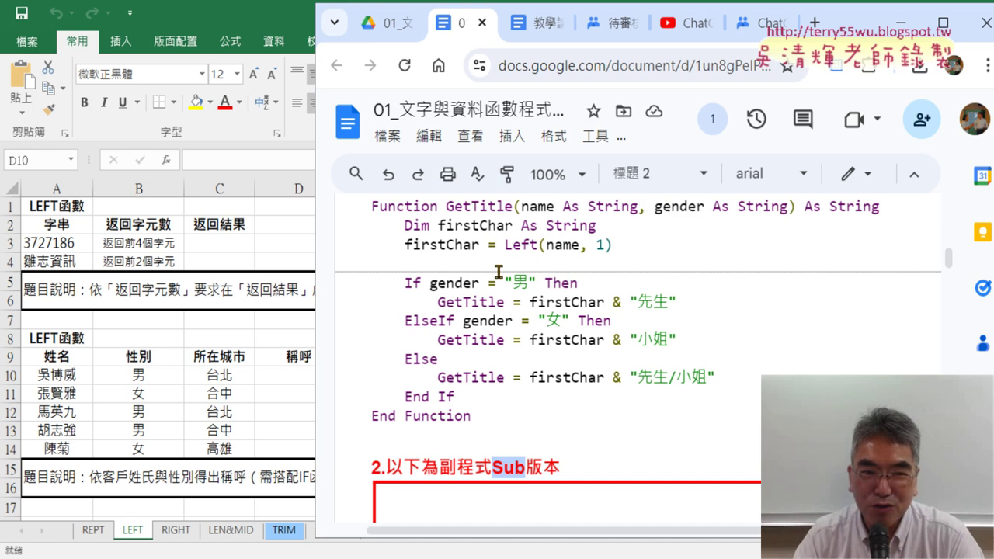
pyautogui.scroll(-5, 500, 281)
pyautogui.scroll(-5, 501, 281)
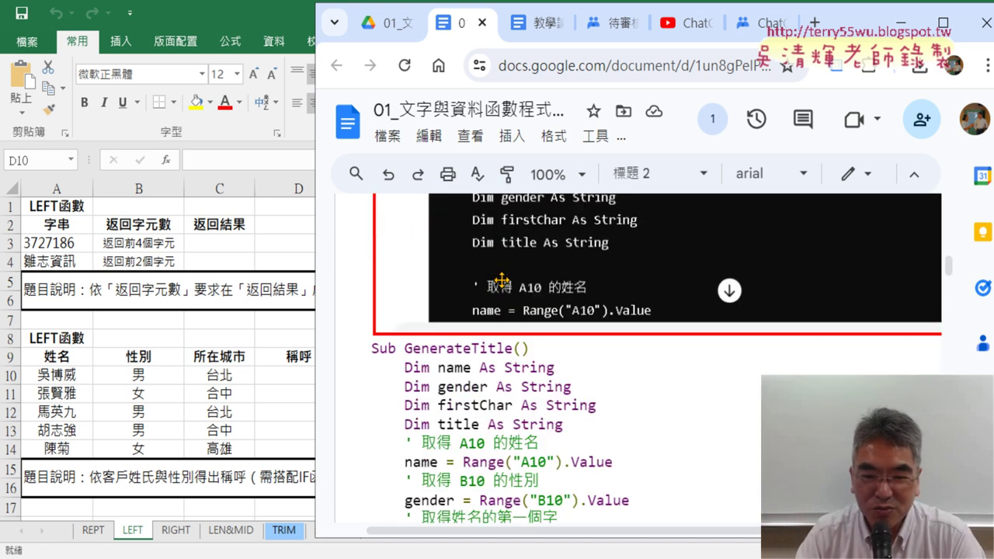
pyautogui.scroll(-5, 501, 281)
pyautogui.scroll(2, 438, 331)
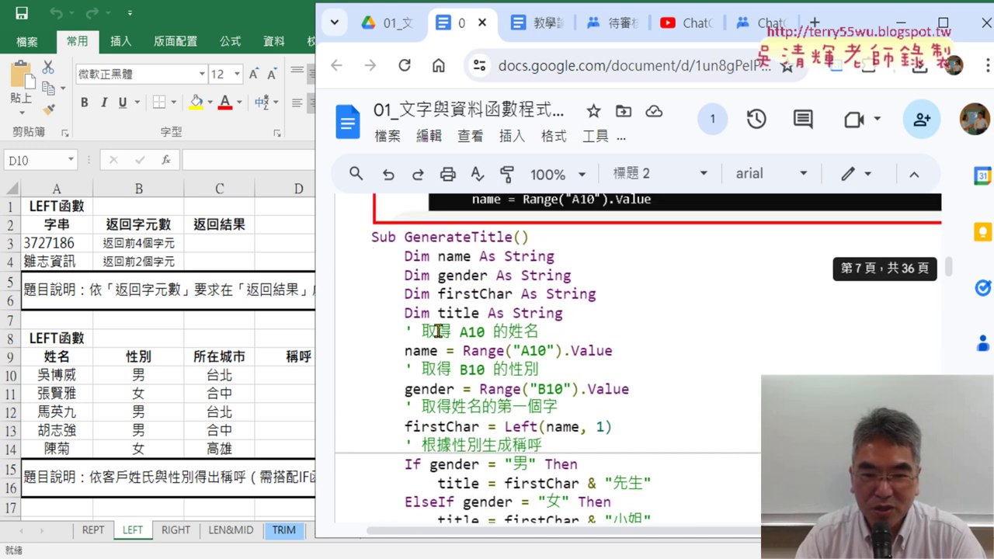
pyautogui.click(365, 240)
pyautogui.scroll(-4, 447, 304)
pyautogui.scroll(-1, 446, 305)
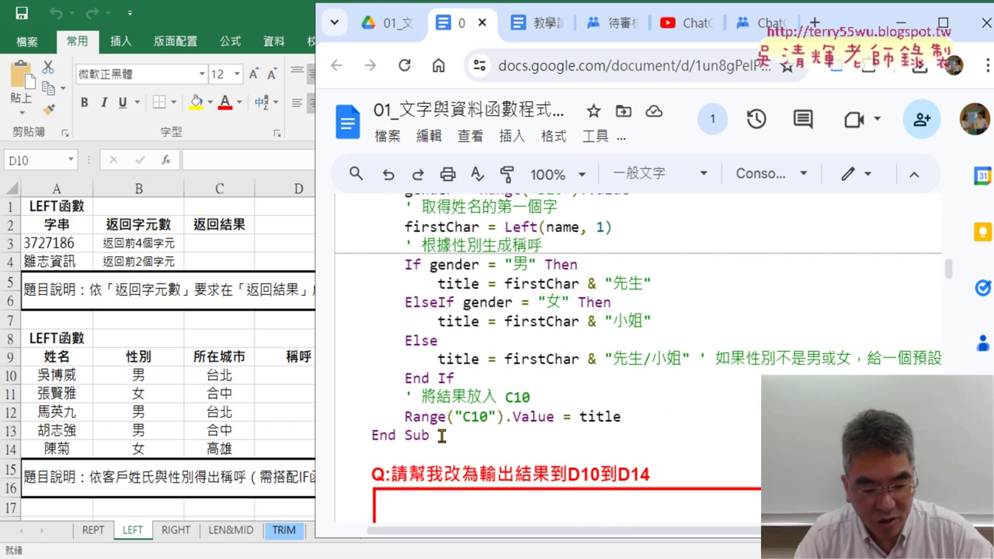
pyautogui.keyDown('shift'); pyautogui.click(441, 435); pyautogui.keyUp('shift')
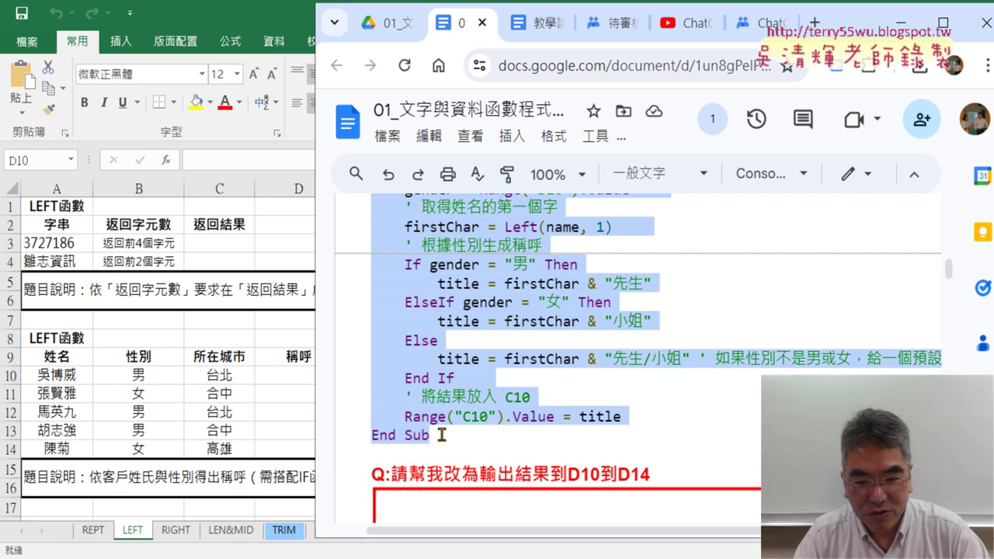
# Step: From Excel, open the VBA editor and paste GenerateTitle over Module1's GetTitle code
pyautogui.click(245, 7)
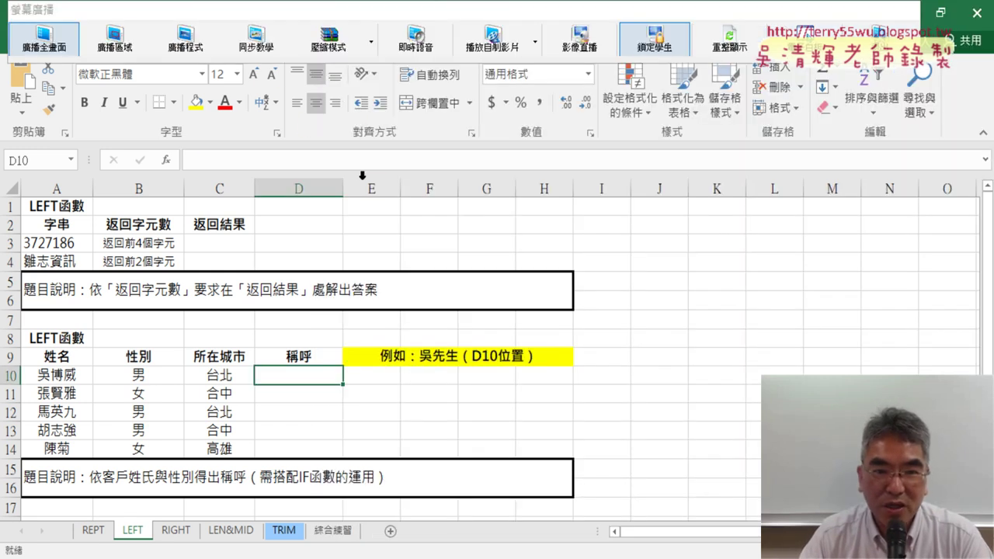
pyautogui.click(389, 228)
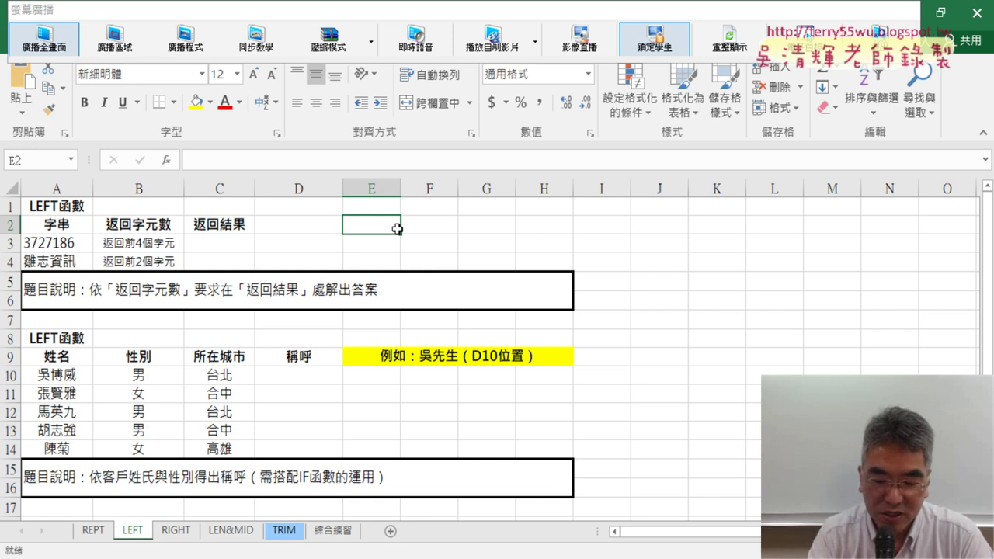
pyautogui.hotkey('alt', 'F11')
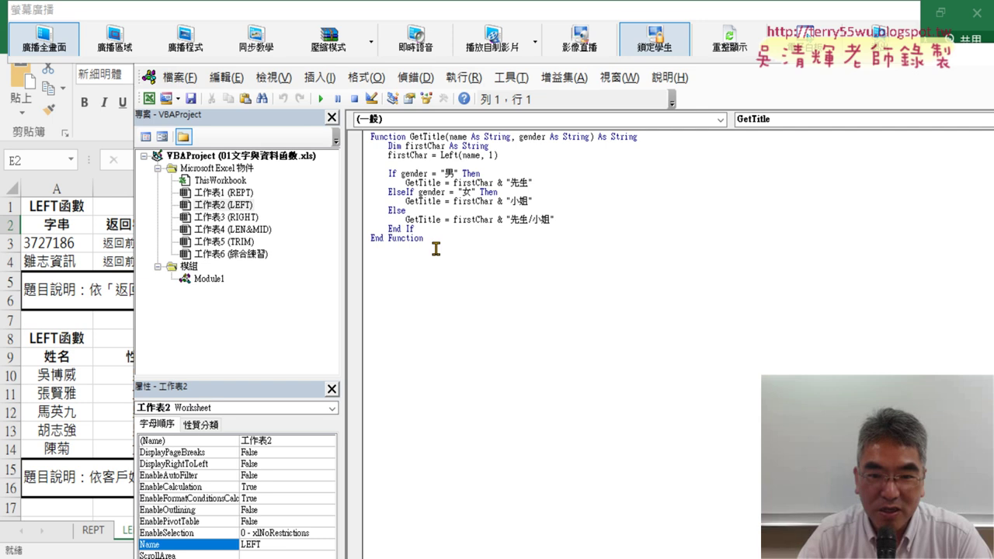
pyautogui.moveTo(428, 241); pyautogui.dragTo(359, 124)
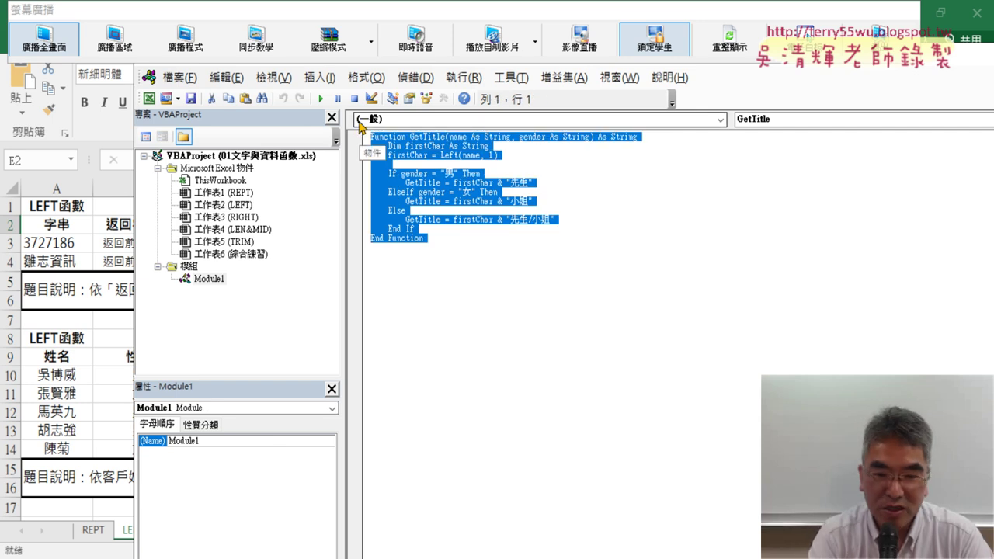
pyautogui.write('Sub GenerateTitle()     Dim name As String     Dim gender As String     Dim firstChar As String     Dim title As String     \' 取得 A10 的姓名     name = Range("A10").Value     \' 取得 B10 的性別     gender = Range("B10").Value     \' 取得姓名的第一個字     firstChar = Left(name, 1)     \' 根據性別生成稱呼     If gender = "男" Then         title = firstChar & "先生"     ElseIf gender = "女" Then         title = firstChar & "小姐"     Else         title = firstChar & "先生/小姐" \' 如果性別不是男或女，給一個預設值     End If     \' 將結果放入 C10     Range("C10").Value = title End Sub')
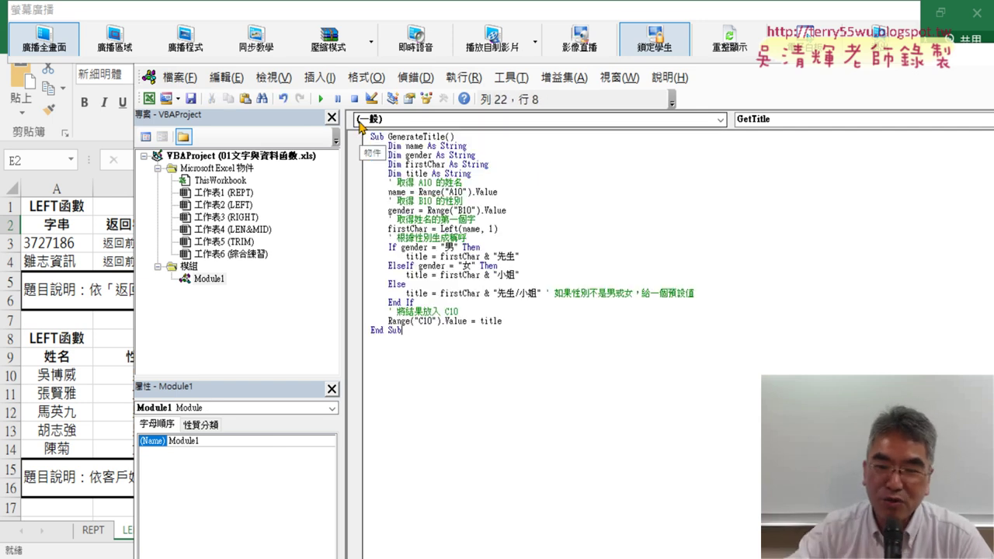
# Step: Select D10, browse and cancel Insert Function categories, then reopen the VBA editor
pyautogui.click(101, 377)
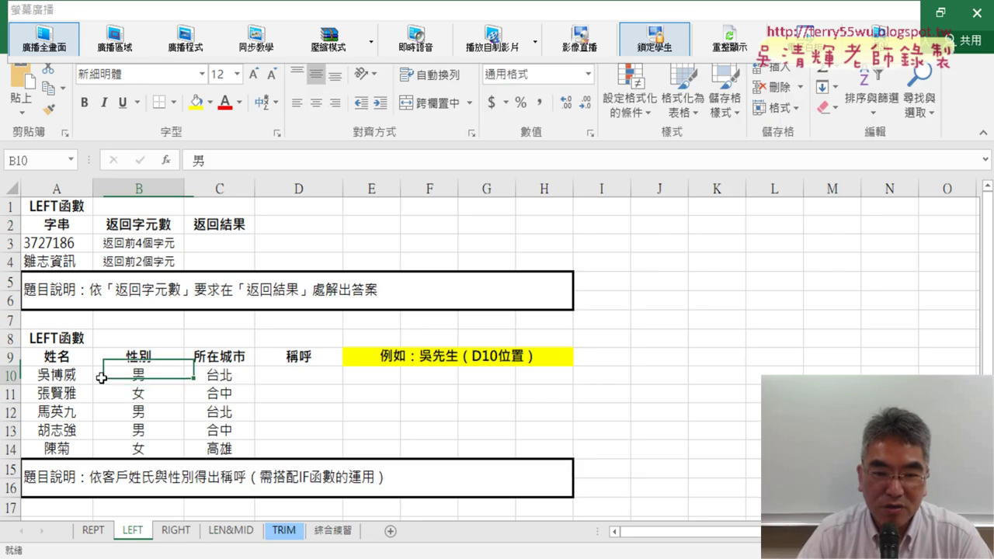
pyautogui.click(323, 379)
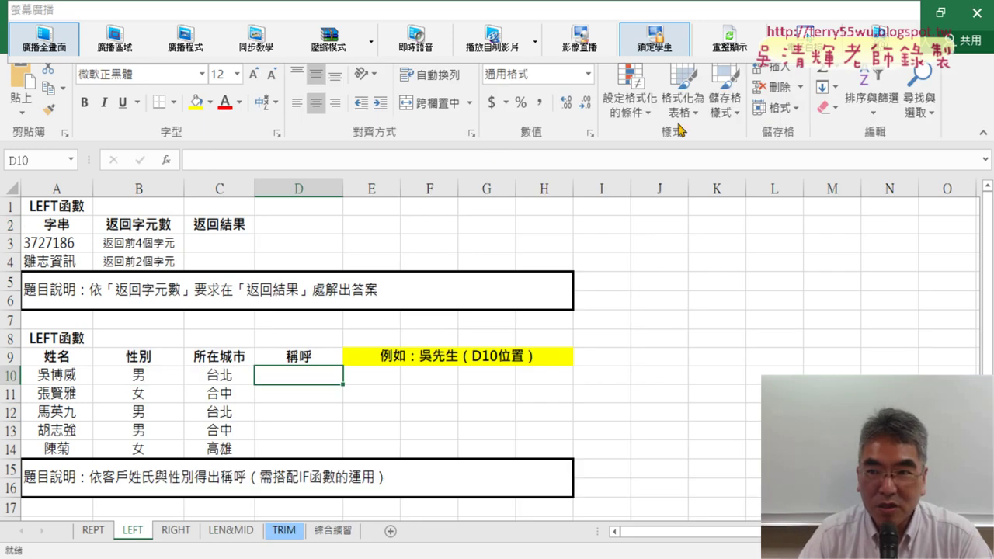
pyautogui.click(804, 39)
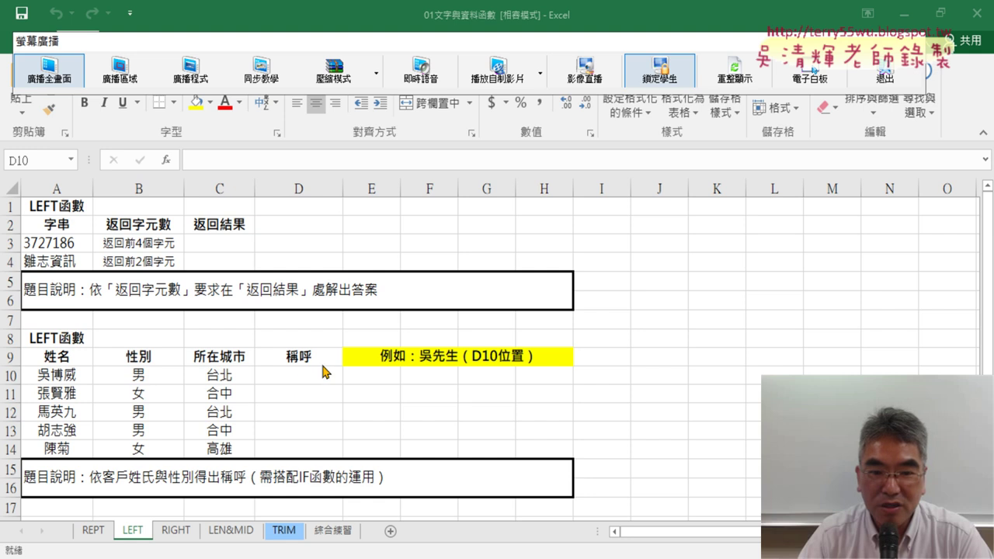
pyautogui.click(323, 372)
pyautogui.click(167, 161)
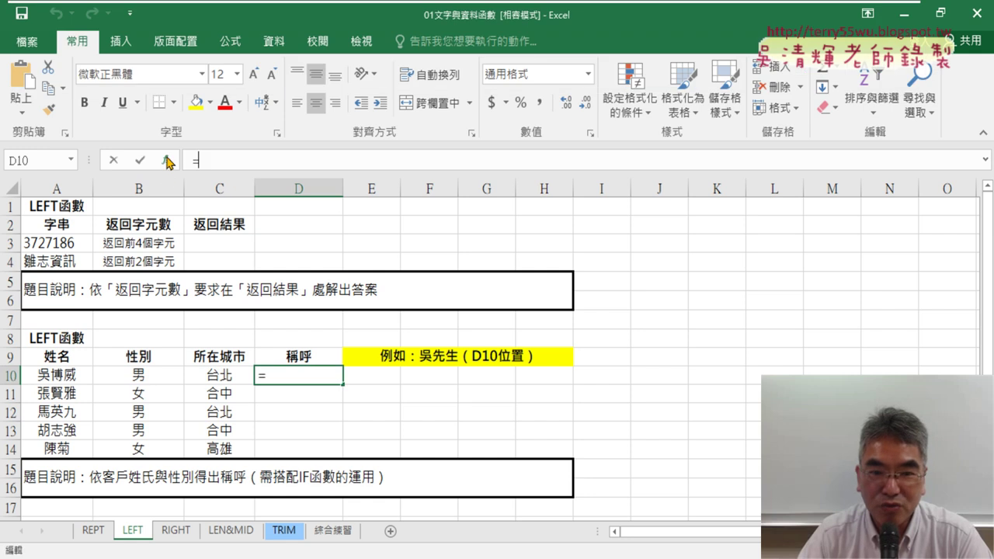
pyautogui.click(667, 155)
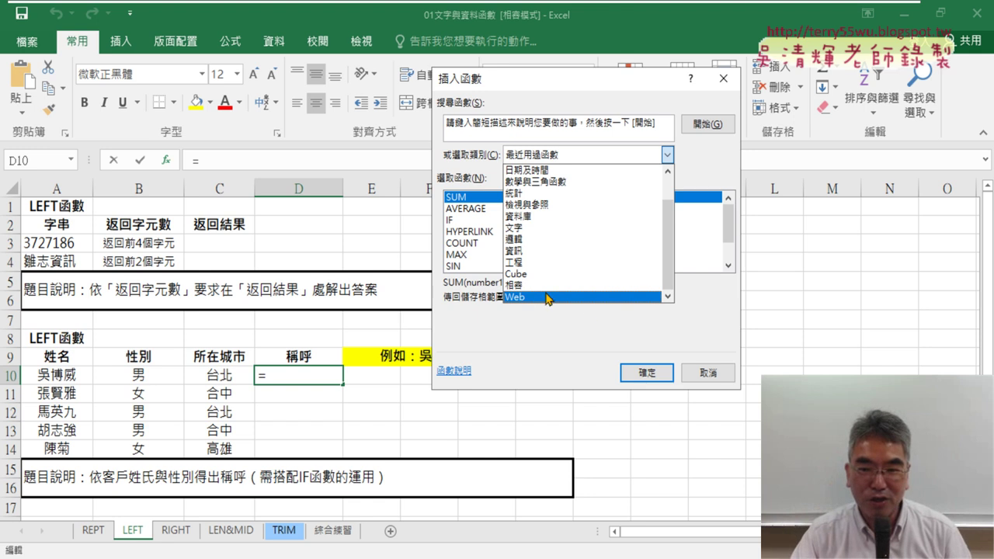
pyautogui.click(699, 371)
pyautogui.click(699, 371)
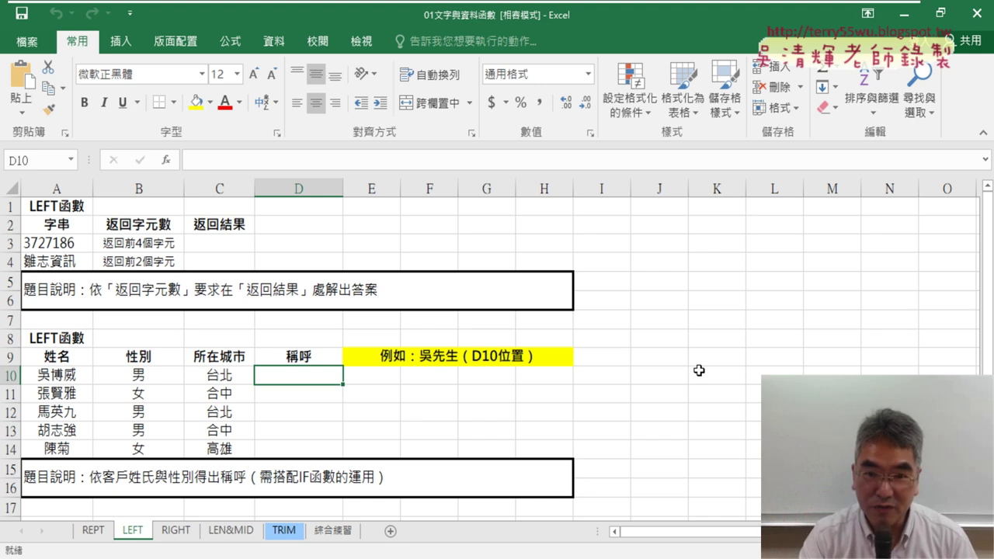
pyautogui.hotkey('alt', 'F11')
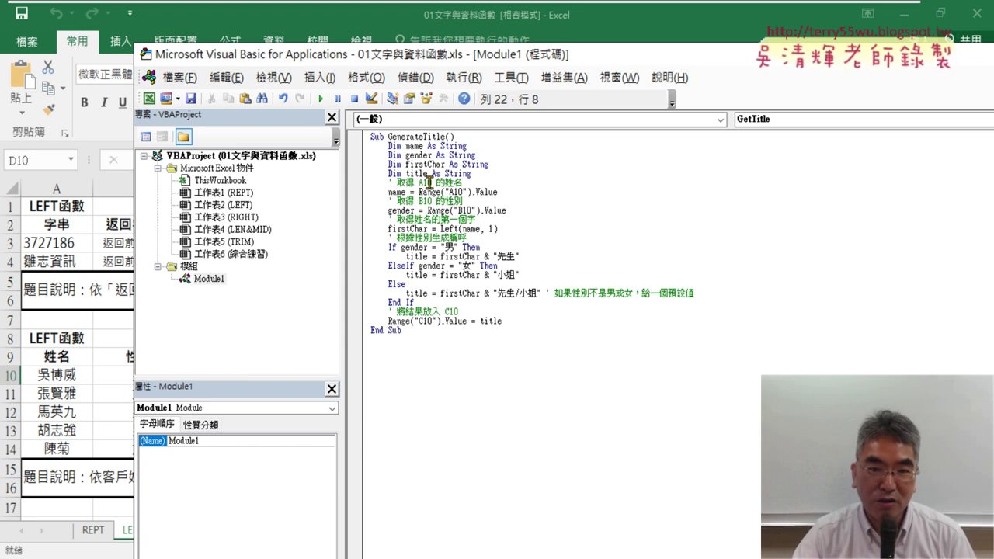
# Step: Mark 'Sub' on the GenerateTitle line, then bring the Google Docs code notes back to that code
pyautogui.doubleClick(371, 138)
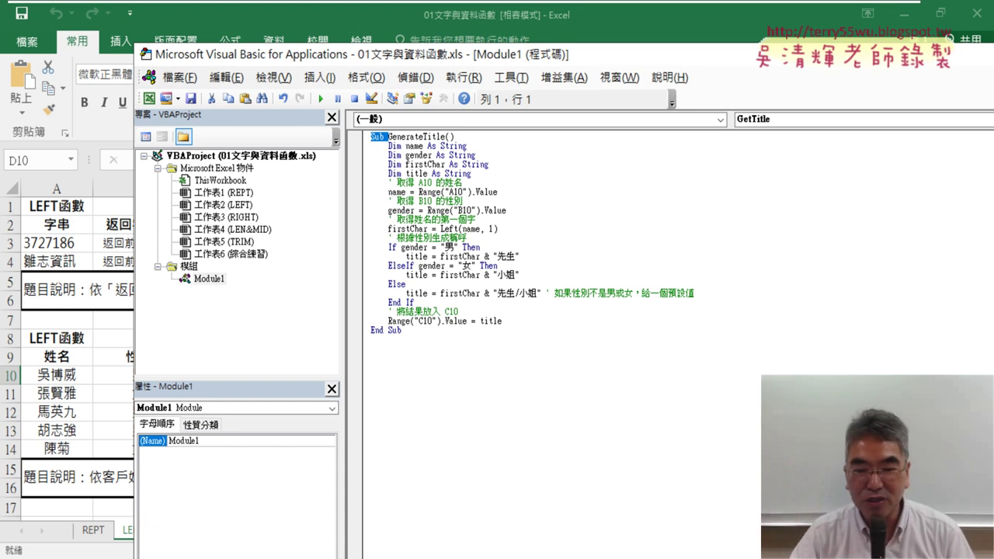
pyautogui.hotkey('alt', 'Tab')
pyautogui.scroll(3, 534, 289)
# Step: Scroll up to the question heading and paste 'Function' right after VBA, removing the extra space
pyautogui.scroll(2, 537, 292)
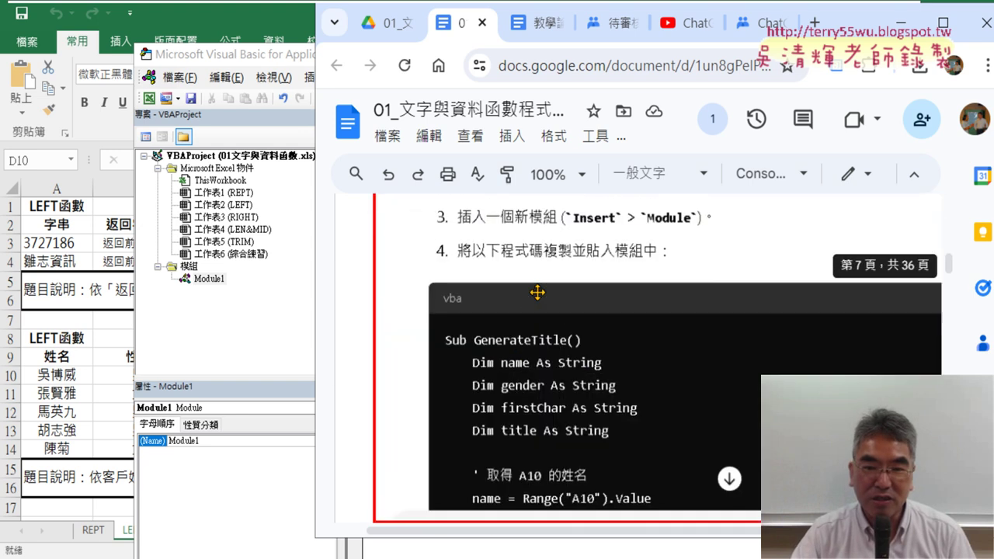
pyautogui.scroll(3, 537, 292)
pyautogui.scroll(3, 537, 292)
pyautogui.scroll(2, 538, 293)
pyautogui.scroll(2, 537, 293)
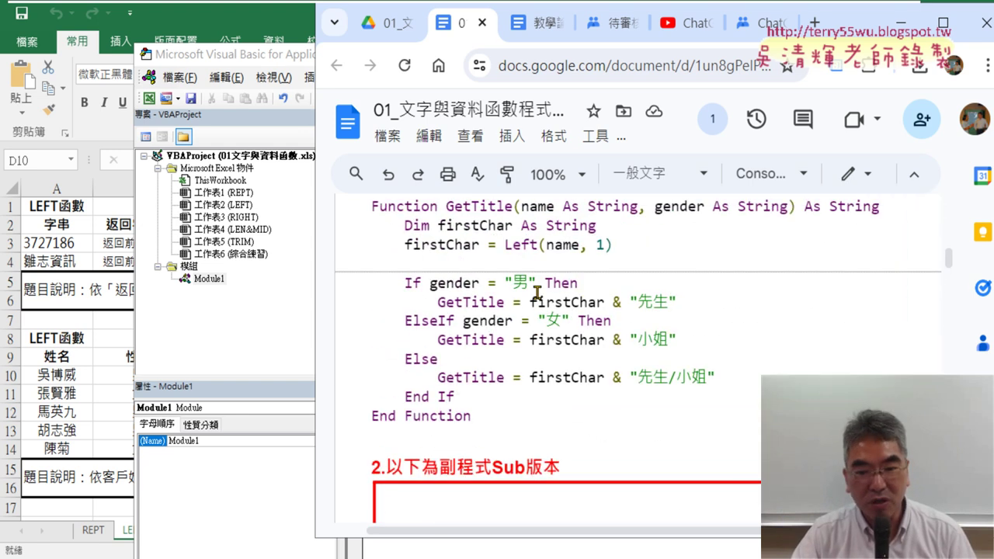
pyautogui.scroll(5, 532, 377)
pyautogui.scroll(5, 533, 377)
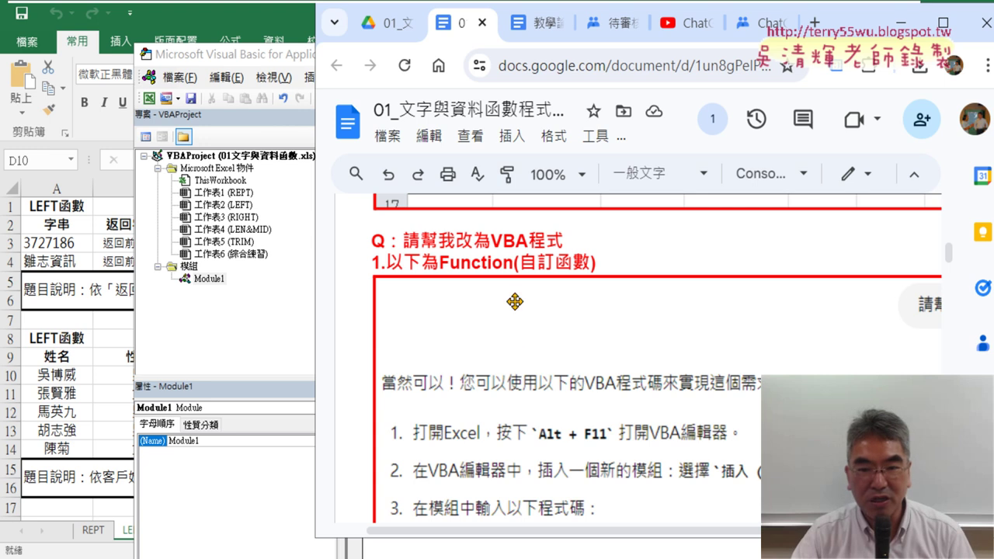
pyautogui.moveTo(404, 243); pyautogui.dragTo(546, 242)
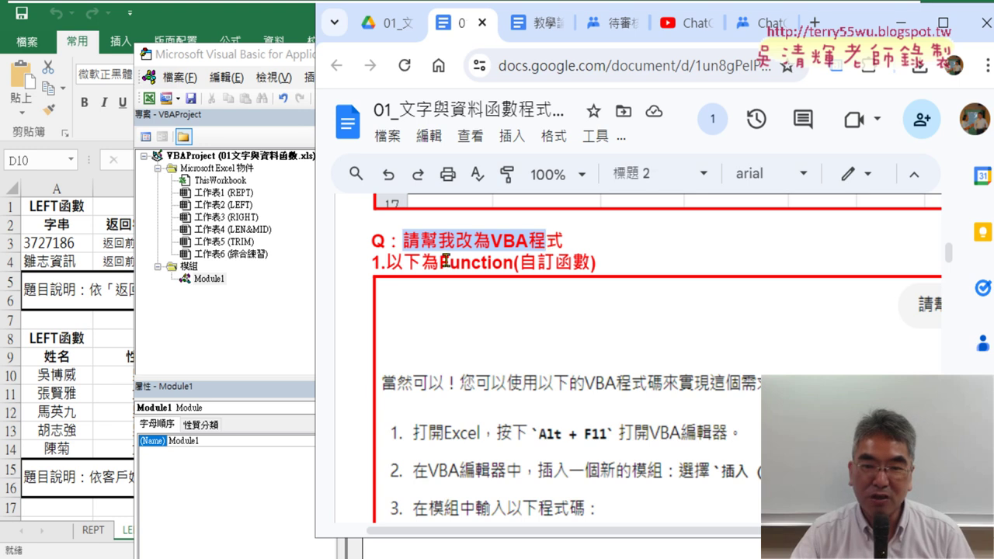
pyautogui.moveTo(440, 262); pyautogui.dragTo(513, 263)
pyautogui.hotkey('ctrl', 'c')
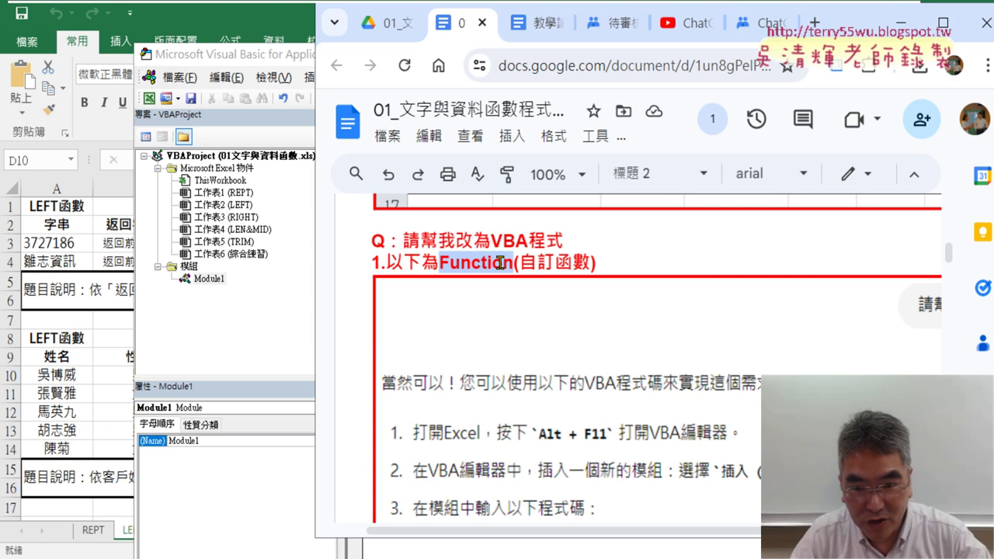
pyautogui.click(530, 241)
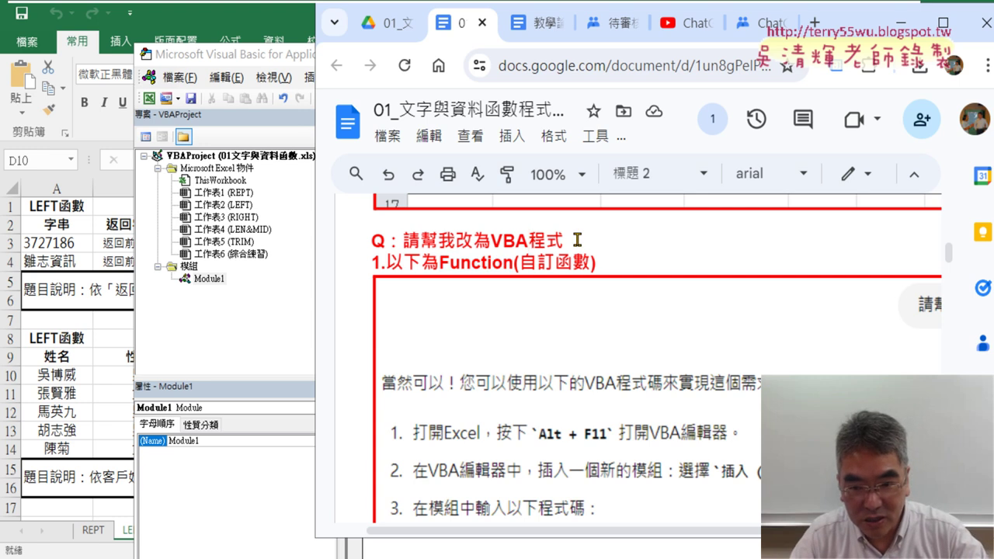
pyautogui.hotkey('ctrl', 'v')
pyautogui.click(532, 241)
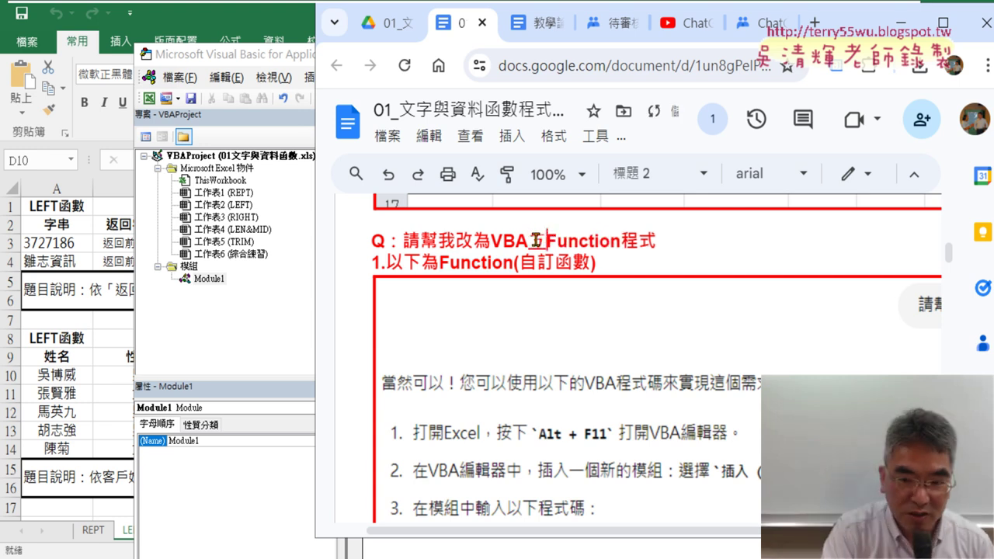
pyautogui.press('BackSpace')
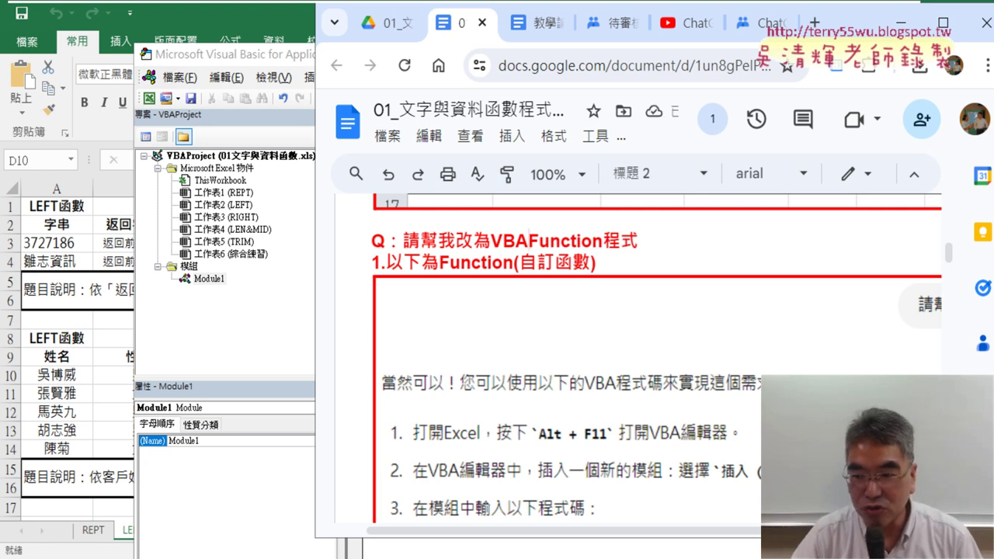
# Step: Switch to the Bopomofo input method and add 的 so the heading reads 請幫我改為VBA的Function程式
pyautogui.click(402, 65)
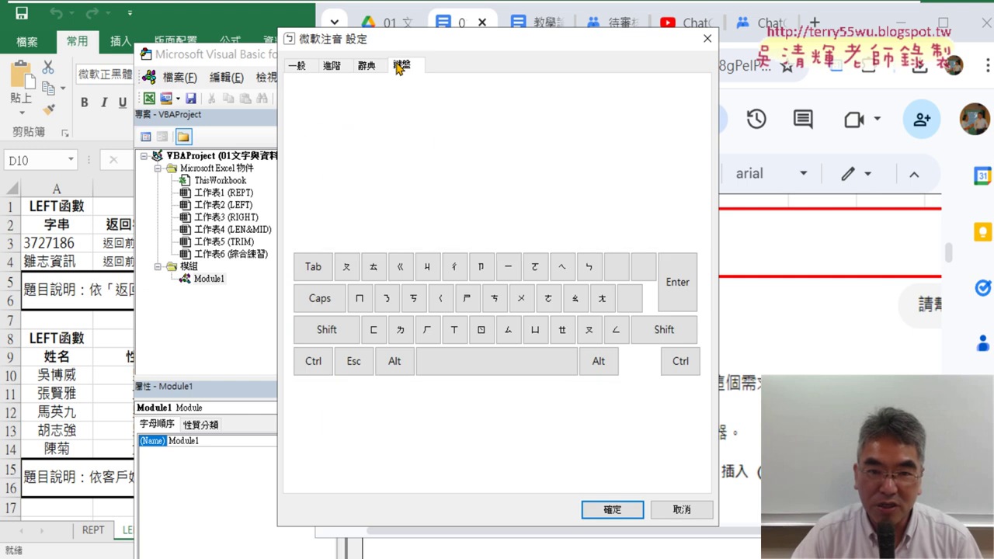
pyautogui.click(394, 171)
pyautogui.click(392, 200)
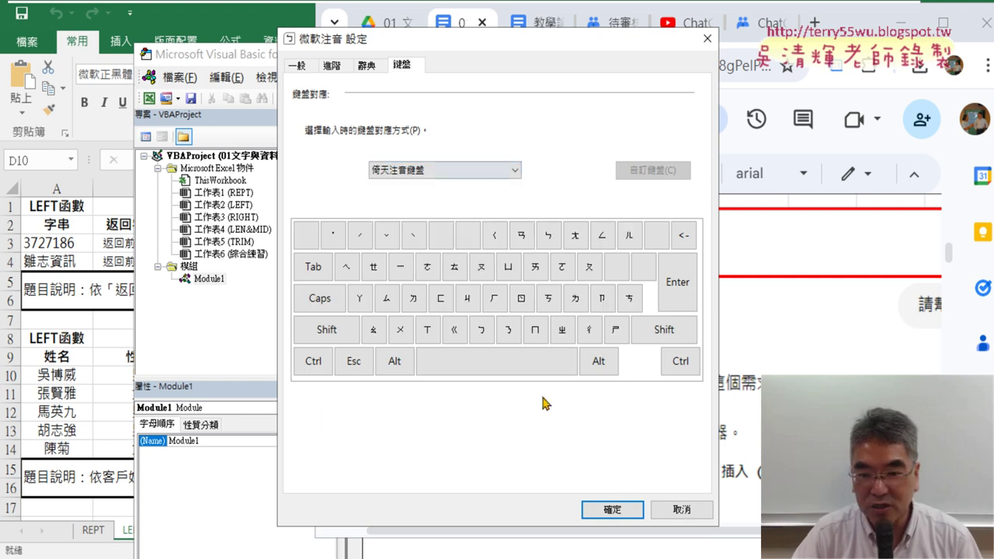
pyautogui.click(611, 509)
pyautogui.write('的Function程式')
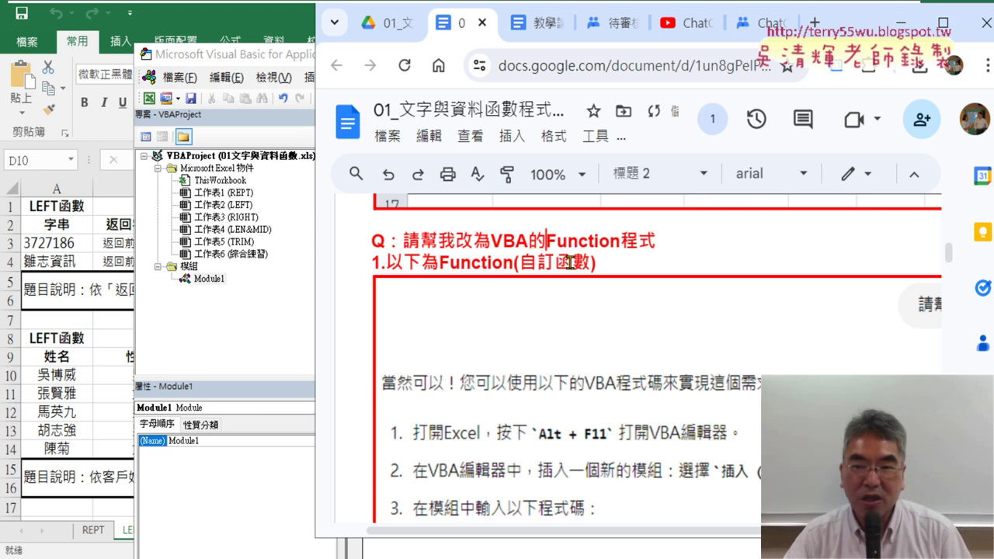
# Step: Select the whole Function GetTitle code block, from Function through End Function
pyautogui.moveTo(546, 240); pyautogui.dragTo(622, 240)
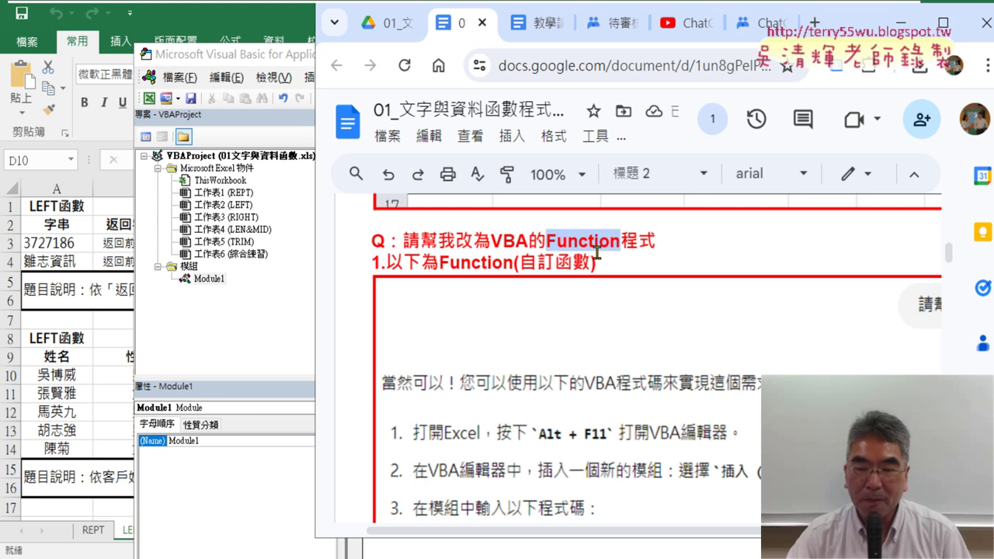
pyautogui.scroll(-6, 594, 259)
pyautogui.scroll(-1, 595, 255)
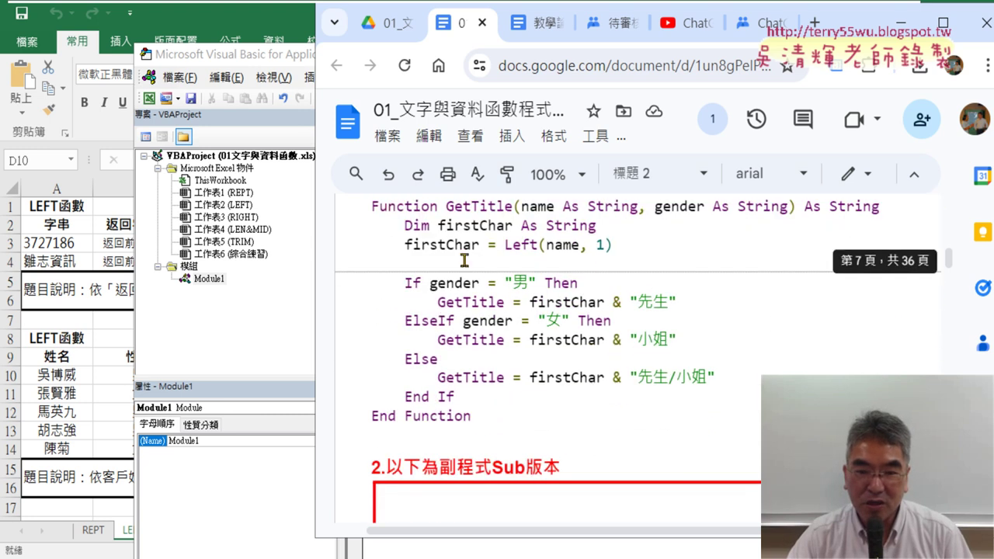
pyautogui.click(373, 207)
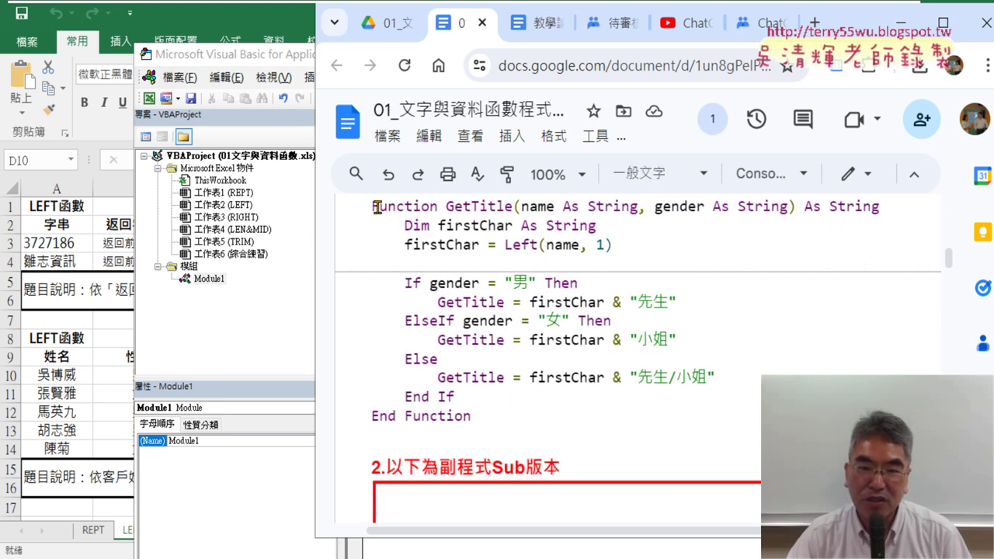
pyautogui.moveTo(373, 206); pyautogui.dragTo(436, 206)
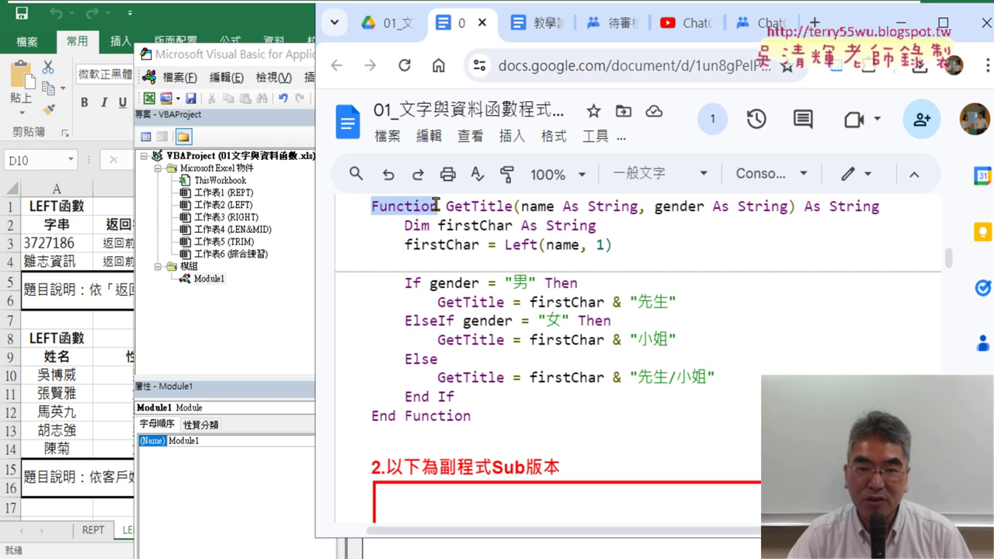
pyautogui.moveTo(471, 416); pyautogui.dragTo(369, 417)
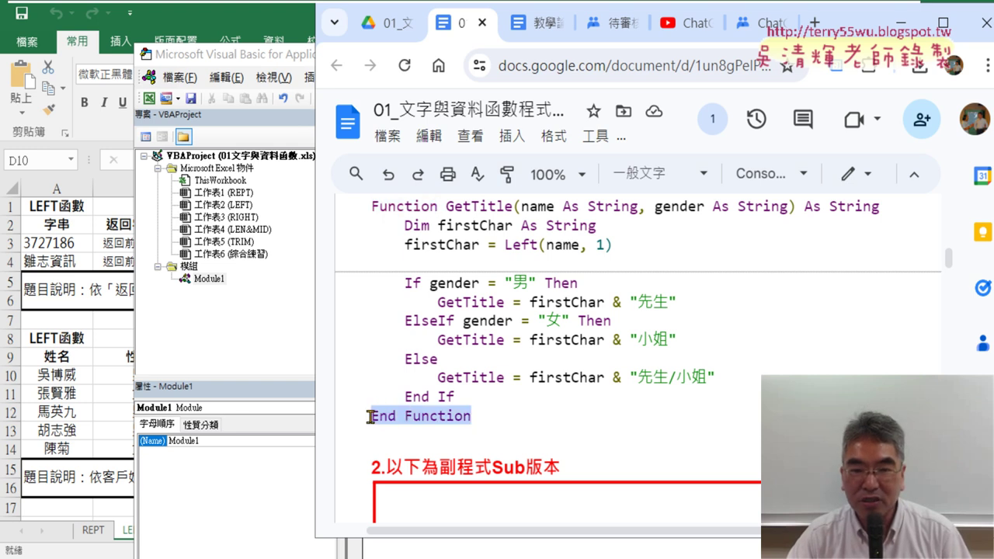
pyautogui.moveTo(373, 206); pyautogui.dragTo(436, 206)
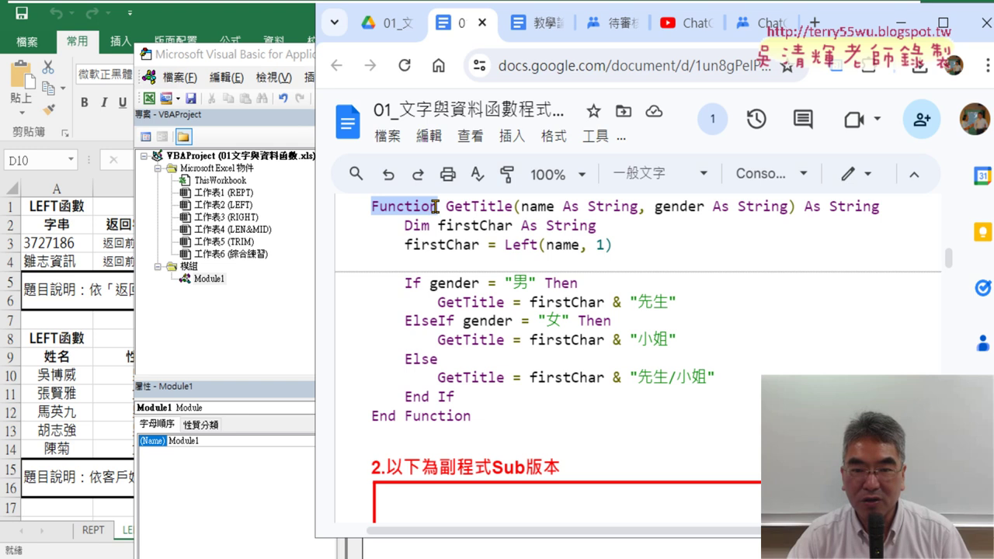
pyautogui.moveTo(470, 416); pyautogui.dragTo(370, 417)
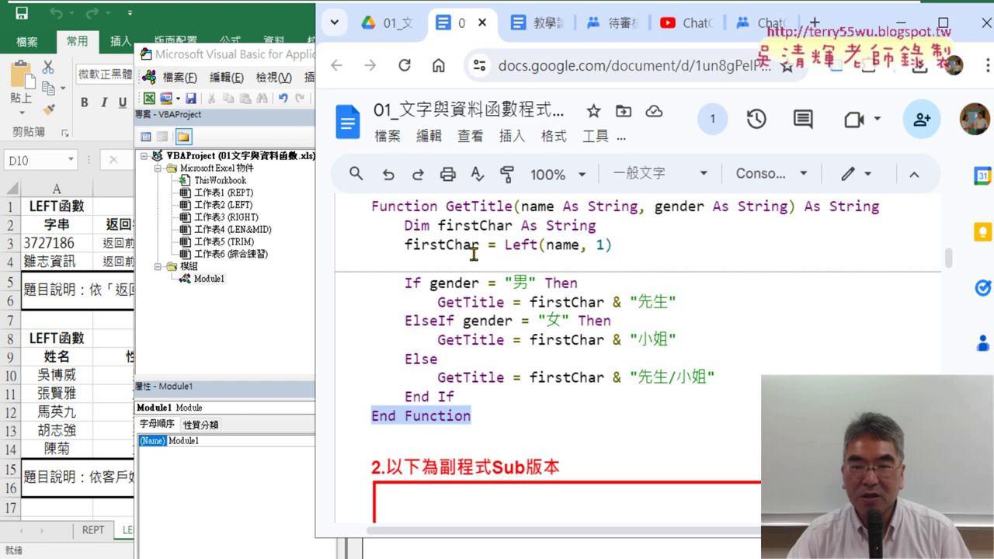
pyautogui.moveTo(445, 205); pyautogui.dragTo(512, 206)
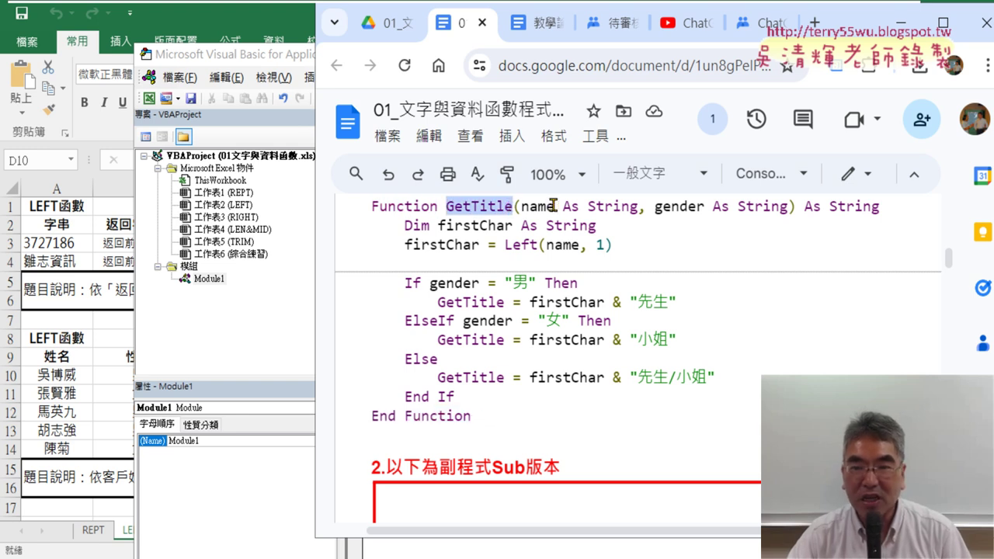
pyautogui.click(540, 206)
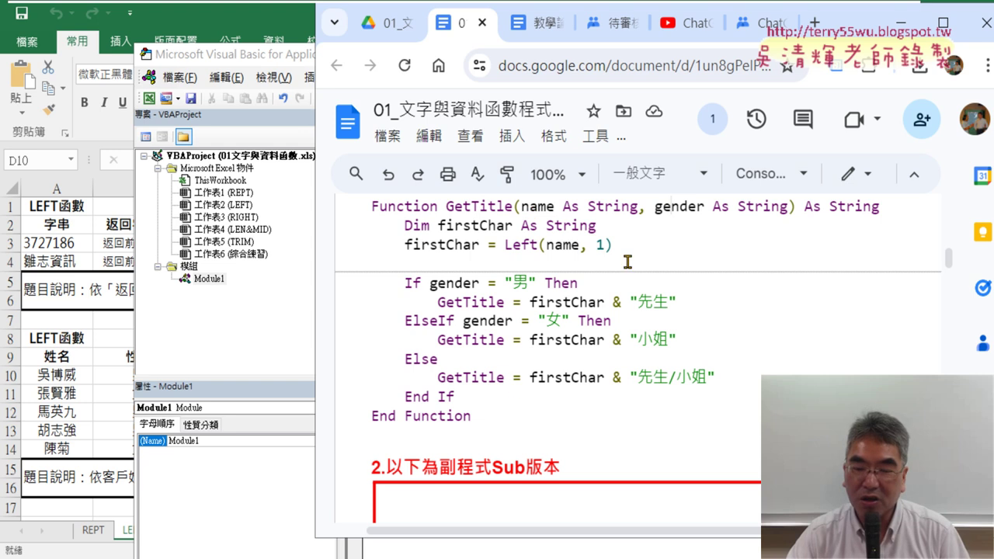
pyautogui.moveTo(481, 415); pyautogui.dragTo(370, 212)
pyautogui.hotkey('ctrl', 'c')
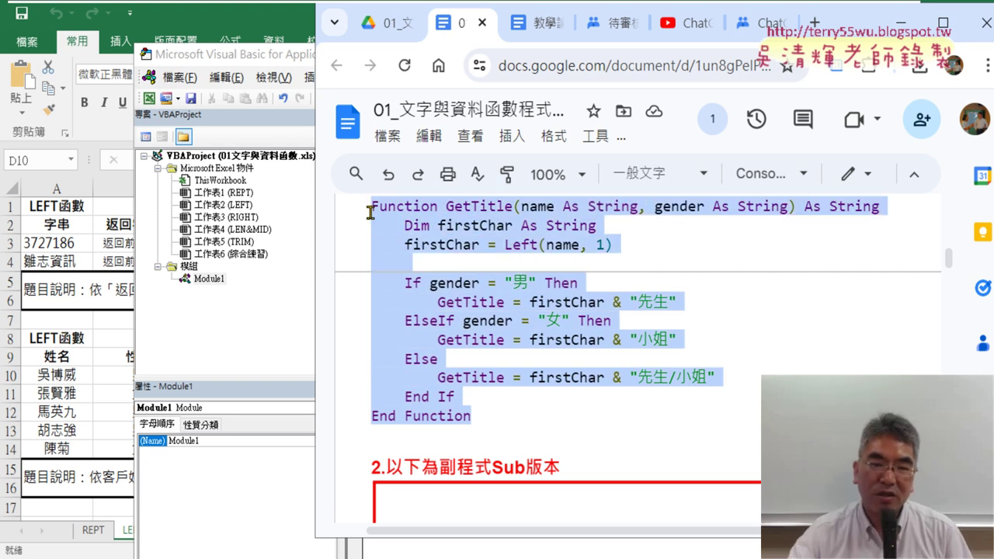
# Step: Paste the GetTitle function over the GenerateTitle Sub in Module1 and move the editor aside
pyautogui.click(262, 315)
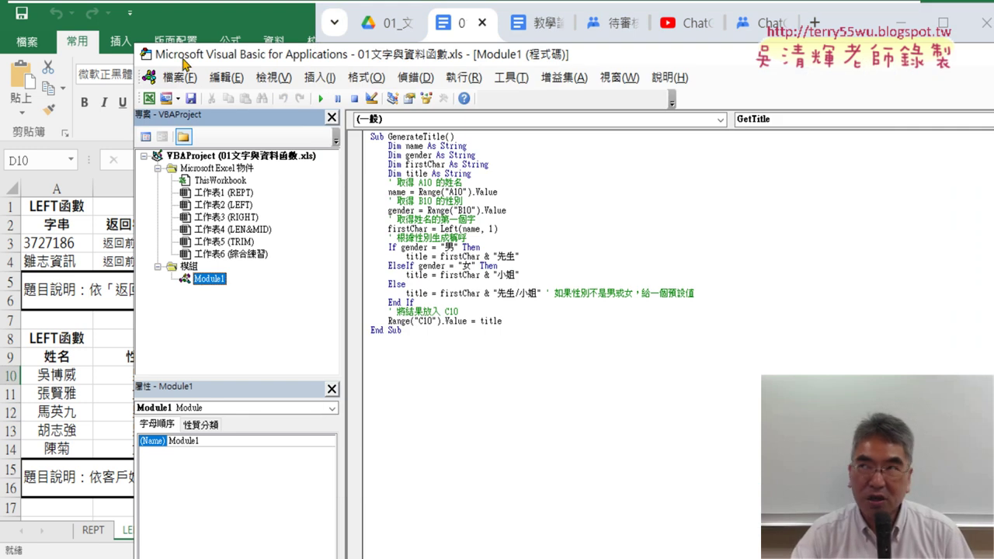
pyautogui.moveTo(435, 332); pyautogui.dragTo(350, 138)
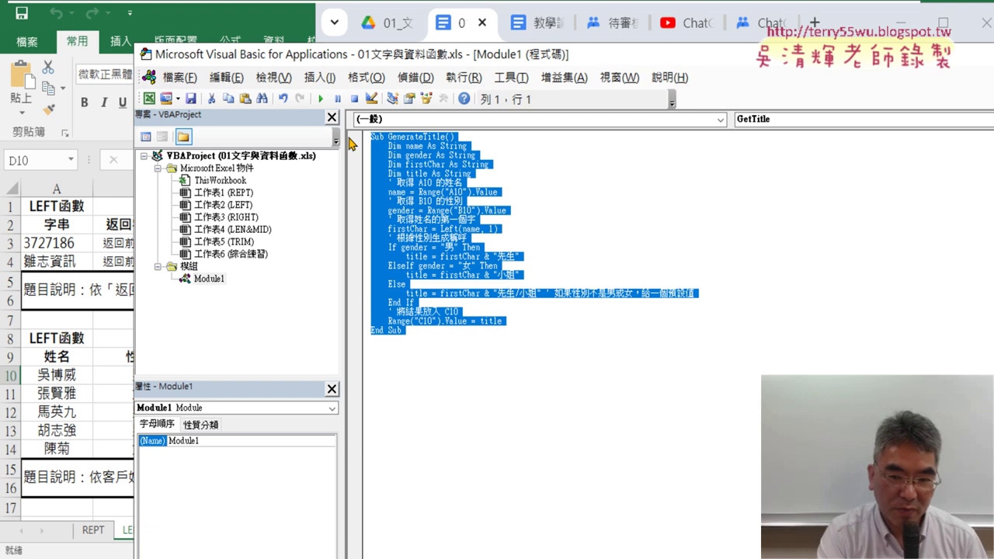
pyautogui.hotkey('ctrl', 'v')
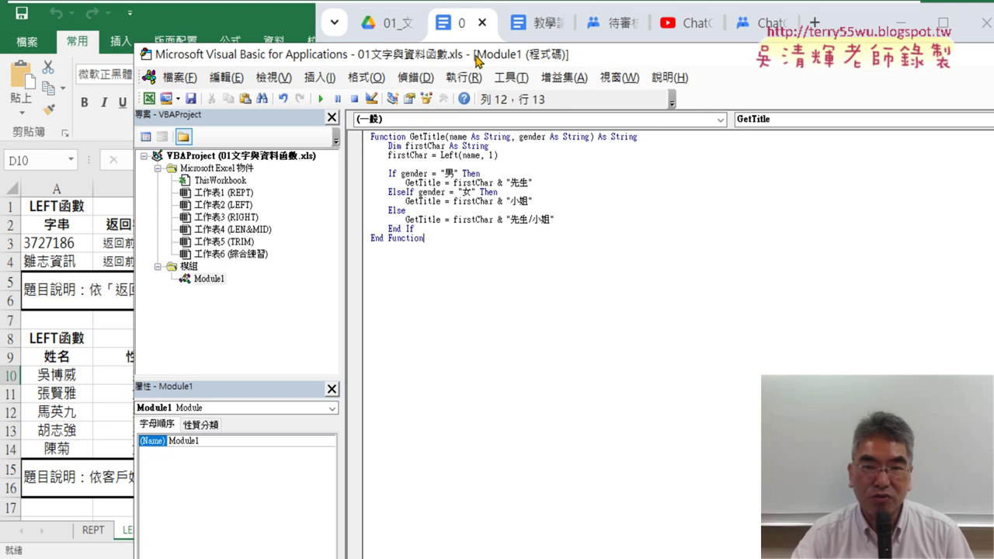
pyautogui.moveTo(478, 55); pyautogui.dragTo(774, 61)
# Step: Open Insert Function for D10 and point out the user-defined entry in the category list
pyautogui.click(297, 372)
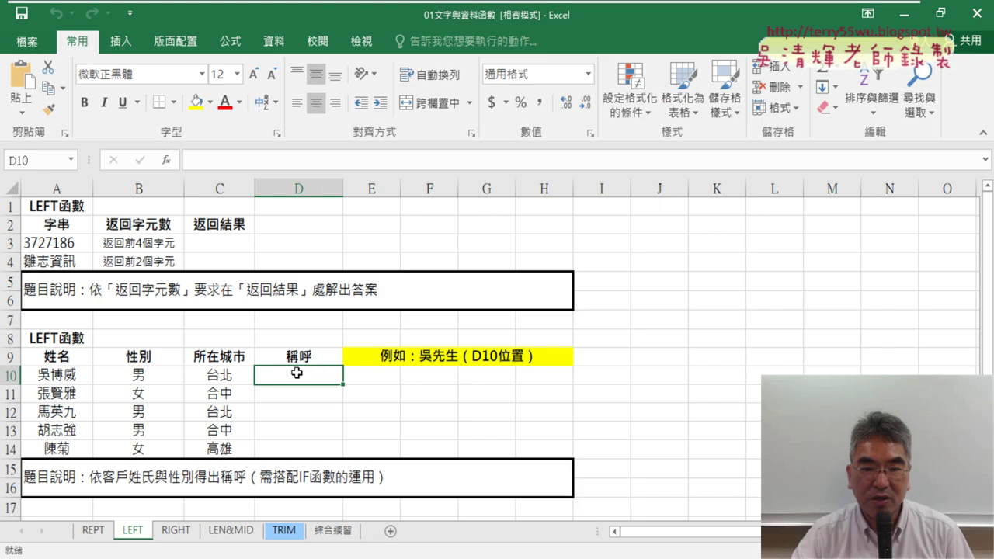
pyautogui.click(167, 162)
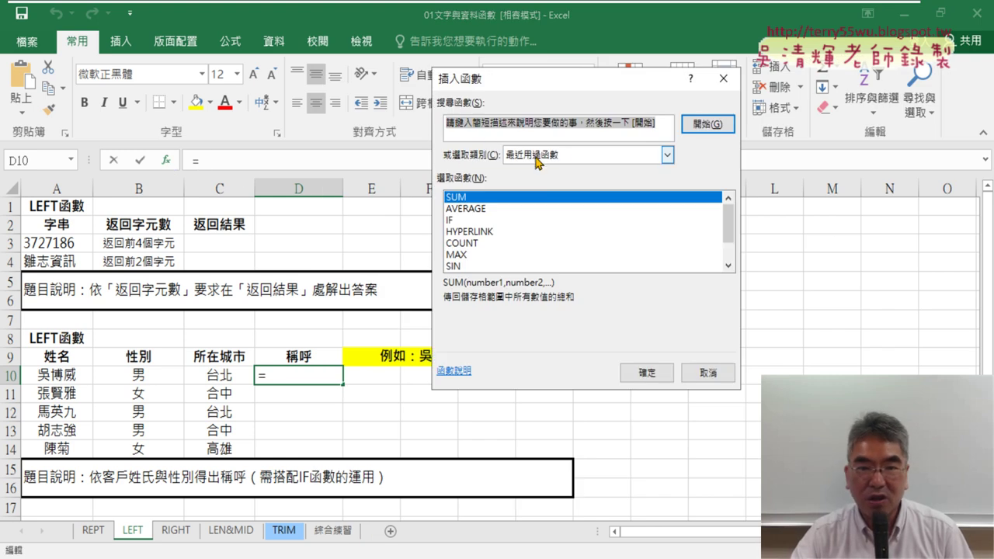
pyautogui.click(594, 159)
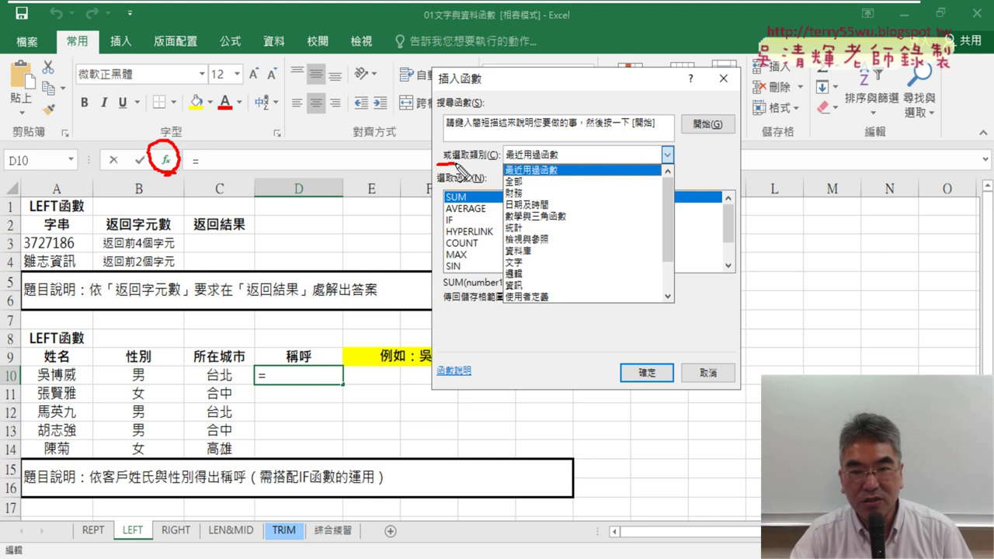
pyautogui.moveTo(443, 163); pyautogui.dragTo(494, 163)
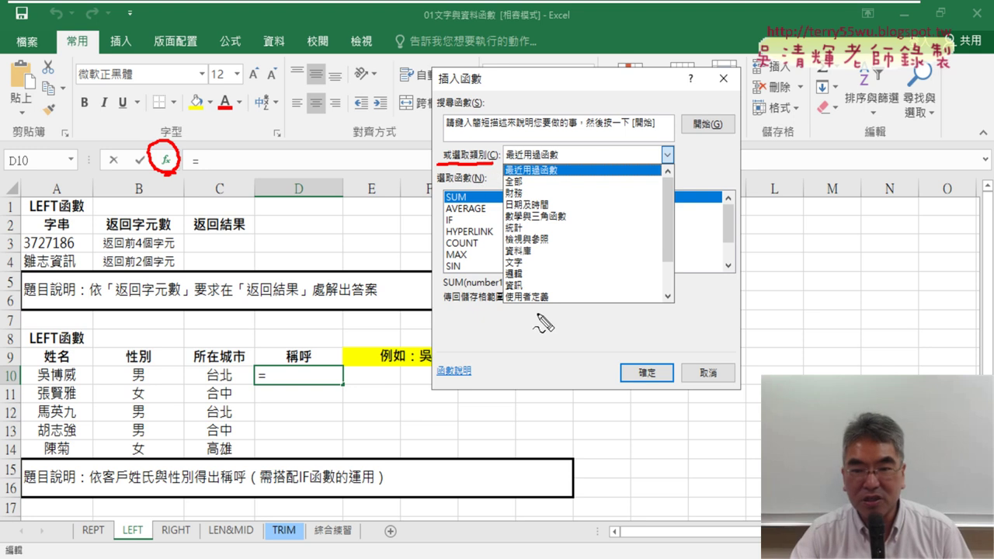
pyautogui.moveTo(548, 307)
pyautogui.mouseDown()
pyautogui.moveTo(489, 308)
pyautogui.moveTo(562, 304)
pyautogui.mouseUp()
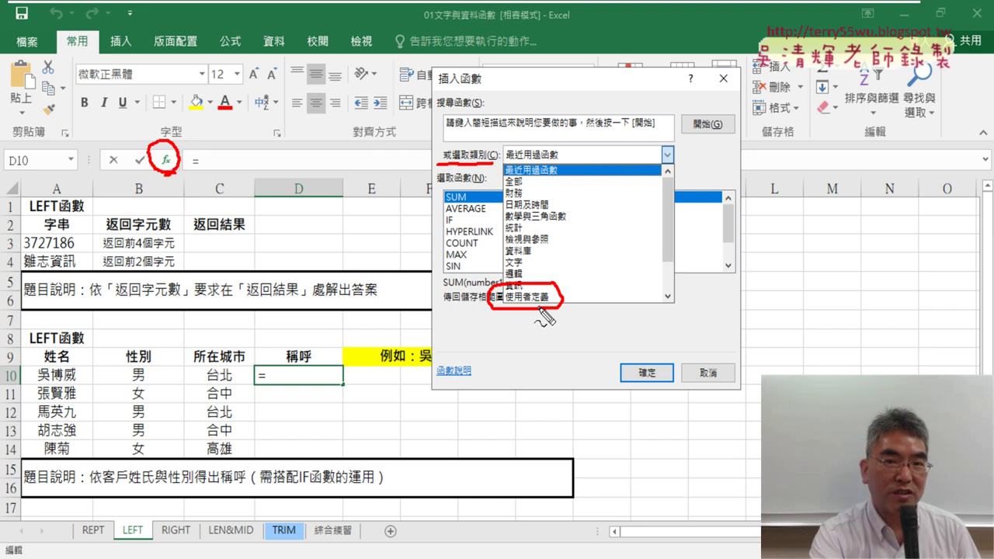
pyautogui.press('Escape')
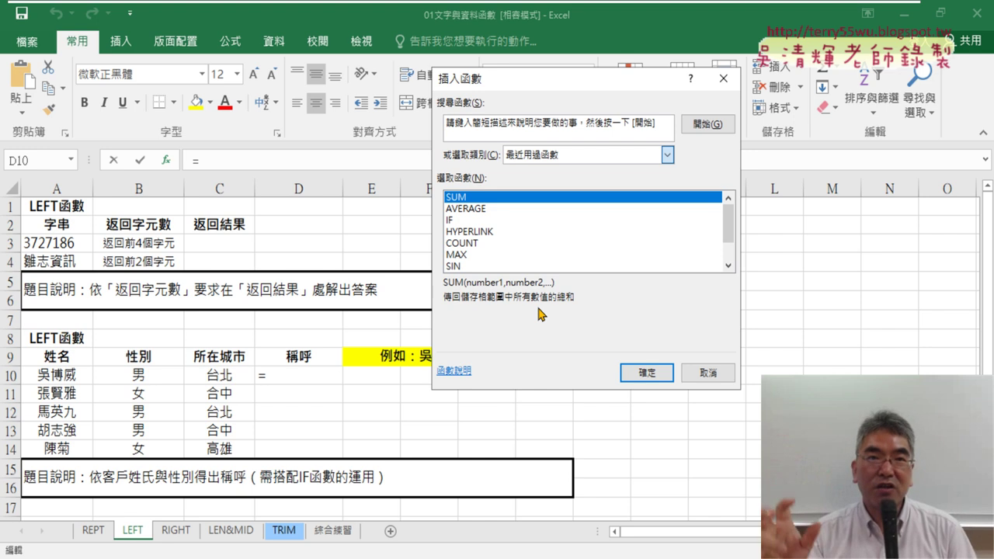
# Step: Open the 或選取類別 category dropdown in the Insert Function dialog
pyautogui.click(605, 159)
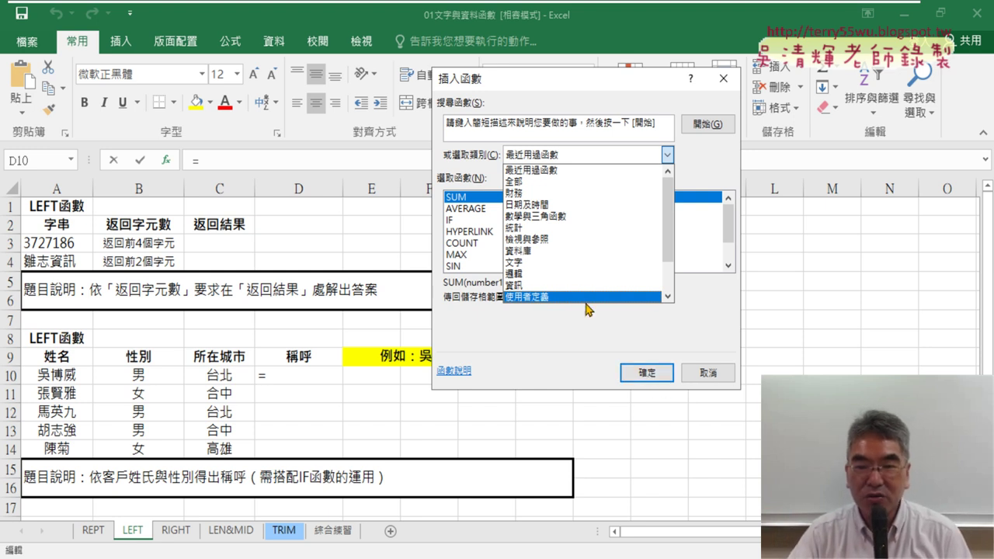
# Step: Enter =GetTitle(A10,B10) in D10 from the 使用者定義 category, giving 吳先生
pyautogui.click(577, 302)
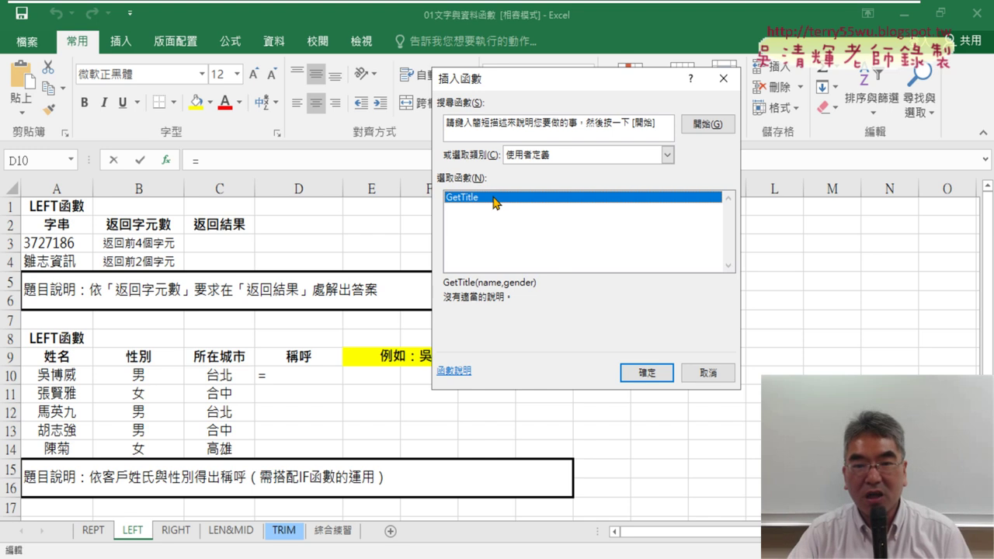
pyautogui.click(635, 369)
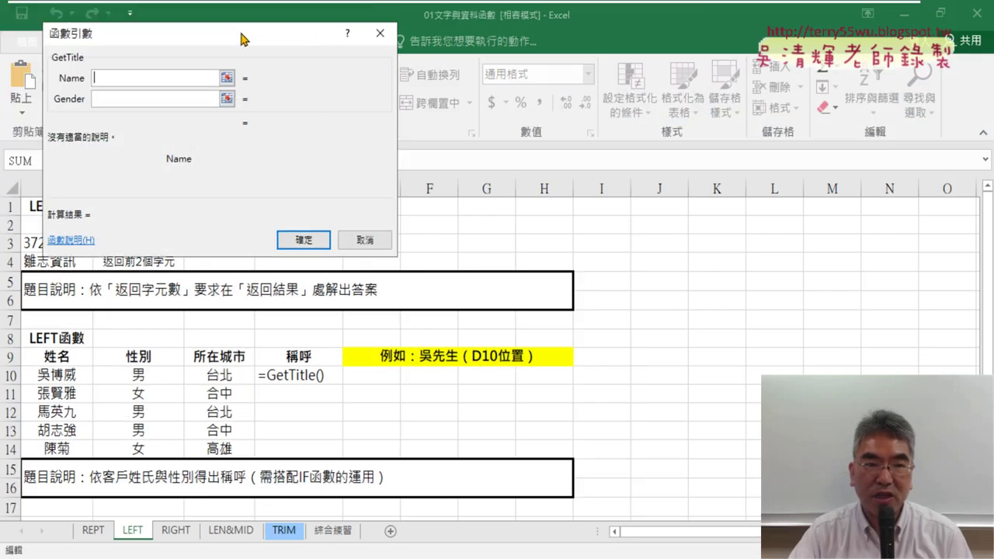
pyautogui.moveTo(220, 23); pyautogui.dragTo(572, 140)
pyautogui.click(71, 378)
pyautogui.click(415, 195)
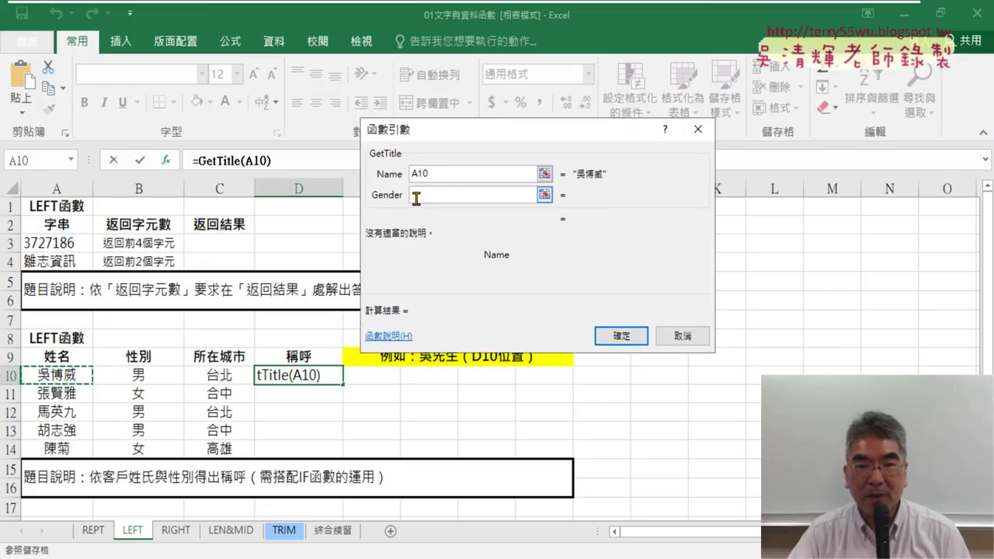
pyautogui.click(144, 375)
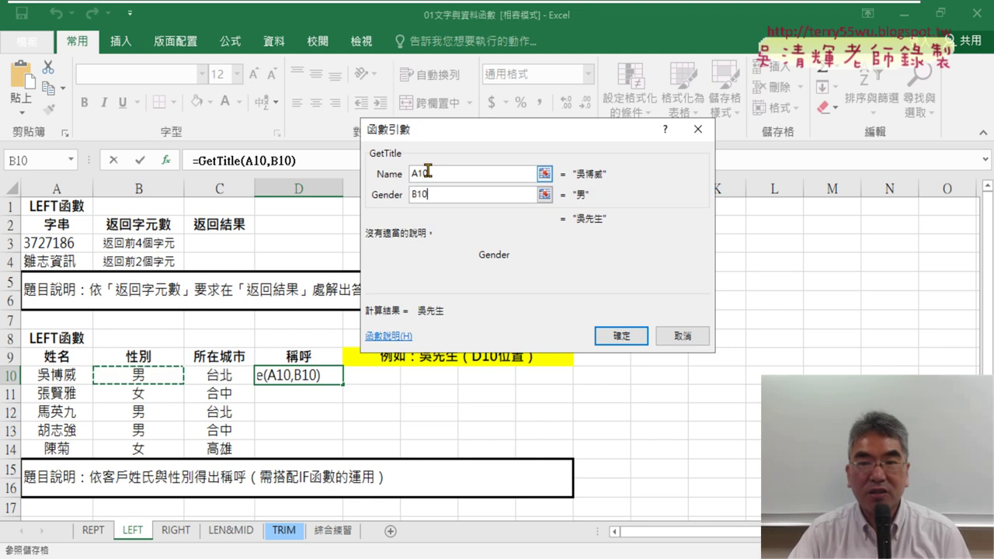
pyautogui.click(625, 337)
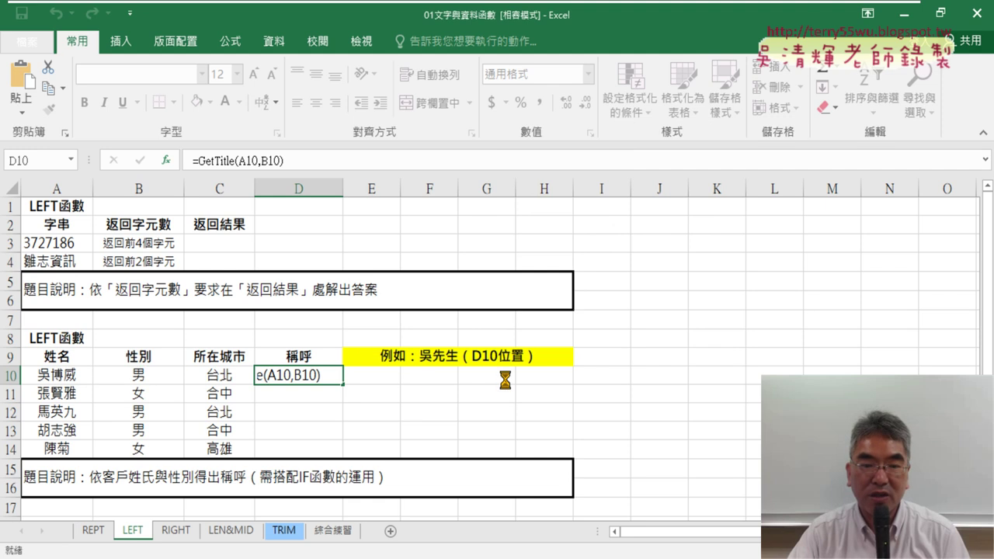
# Step: Fill the GetTitle formula from D10 down to D14 and bring the browser code notes forward
pyautogui.moveTo(343, 386); pyautogui.dragTo(342, 452)
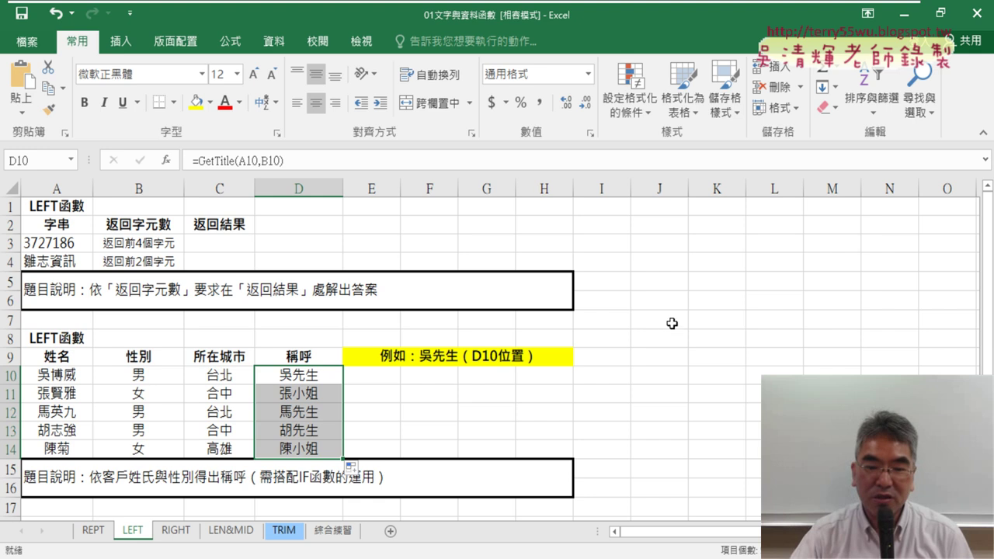
pyautogui.hotkey('alt', 'Tab')
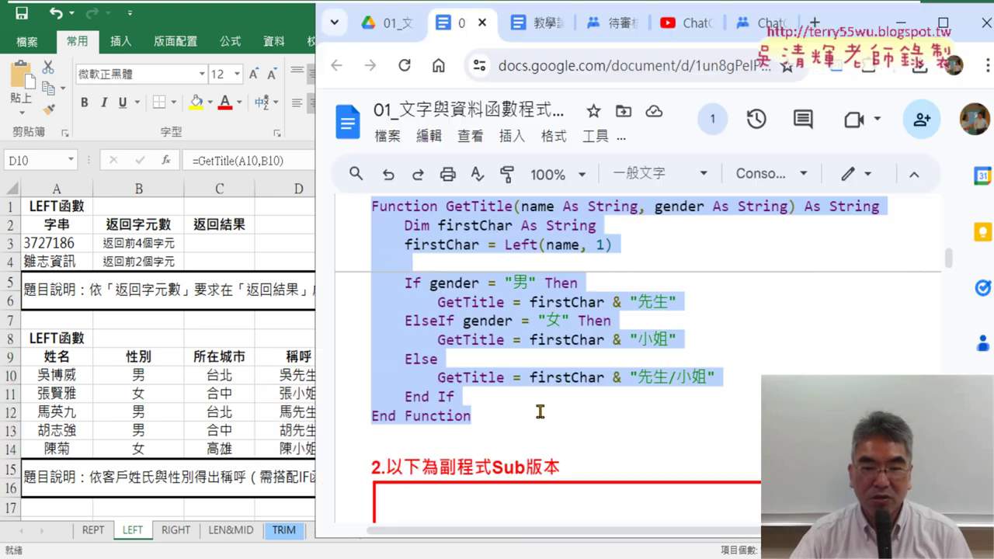
# Step: Maximize the browser and scroll through the GetTitle function and Sub GenerateTitle code
pyautogui.click(942, 22)
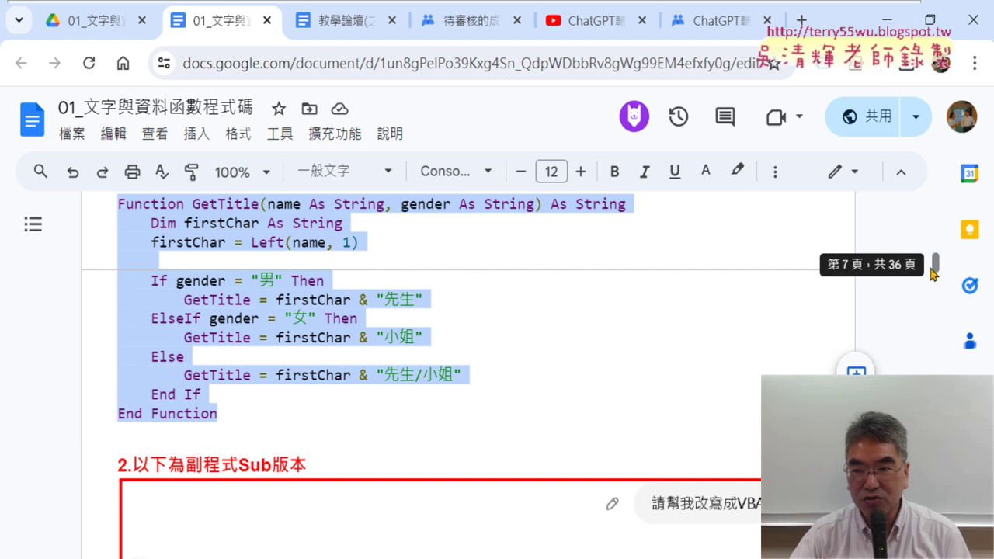
pyautogui.scroll(-2, 632, 301)
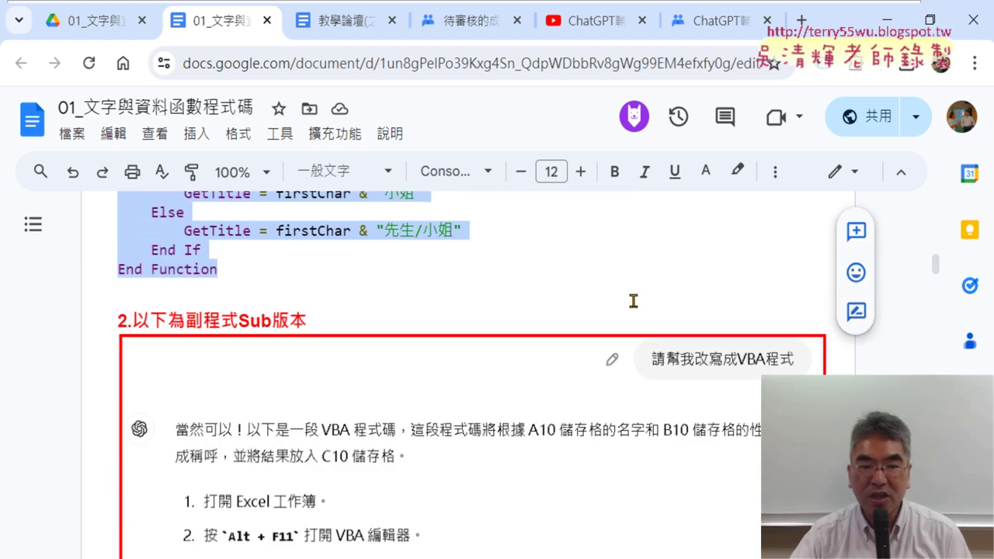
pyautogui.scroll(-4, 632, 301)
pyautogui.scroll(-4, 633, 301)
pyautogui.scroll(-3, 633, 301)
pyautogui.scroll(-1, 836, 302)
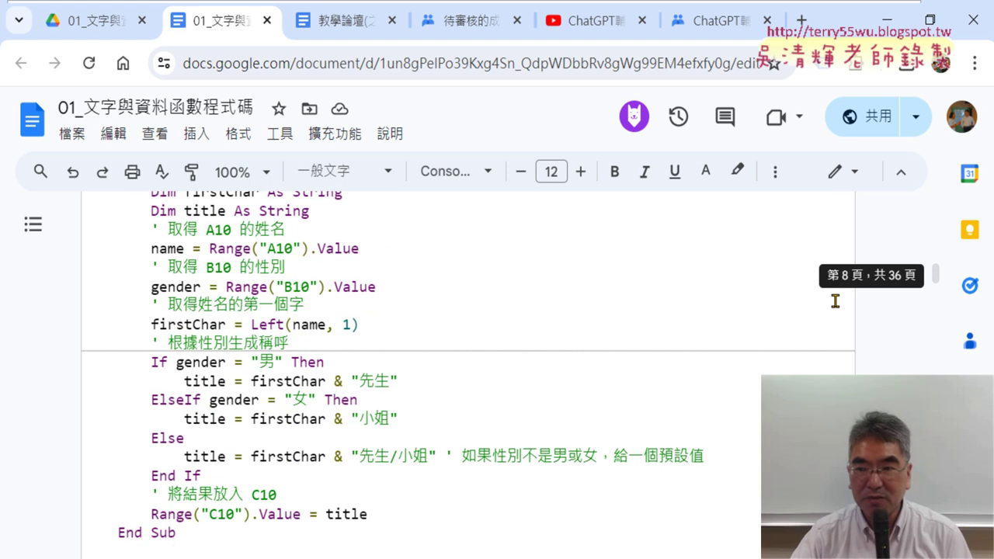
pyautogui.scroll(-3, 668, 309)
pyautogui.scroll(-2, 669, 309)
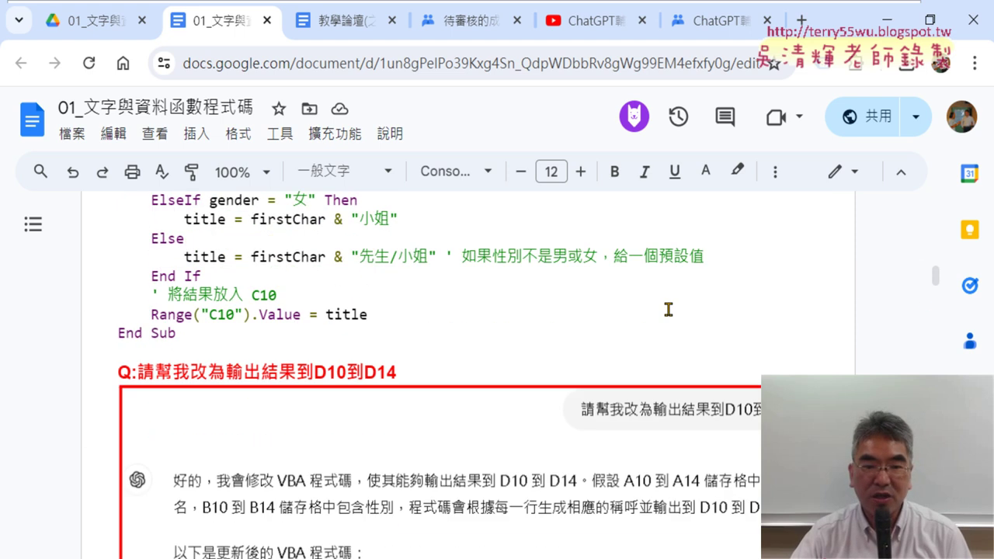
pyautogui.scroll(4, 666, 309)
pyautogui.scroll(4, 665, 309)
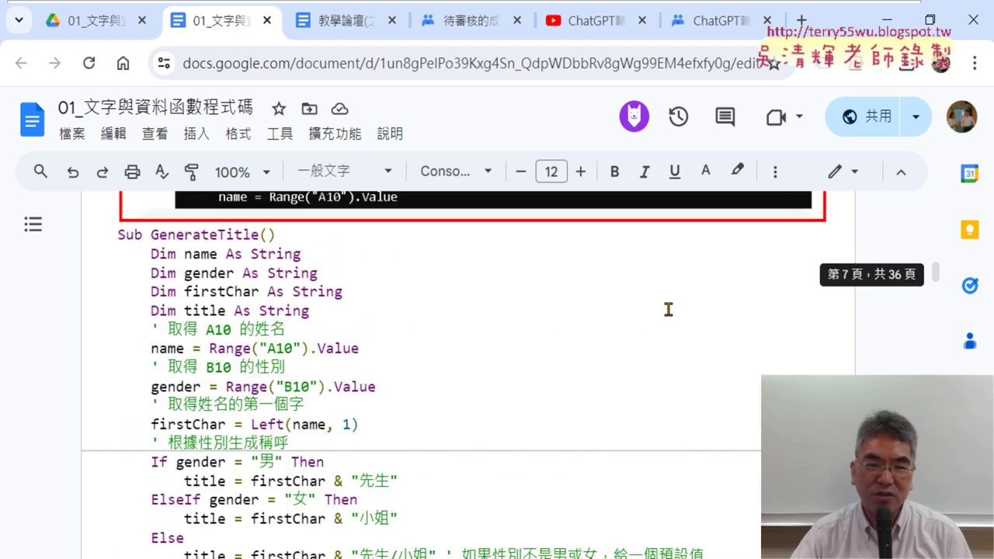
pyautogui.scroll(4, 654, 309)
pyautogui.scroll(4, 654, 309)
pyautogui.scroll(1, 654, 309)
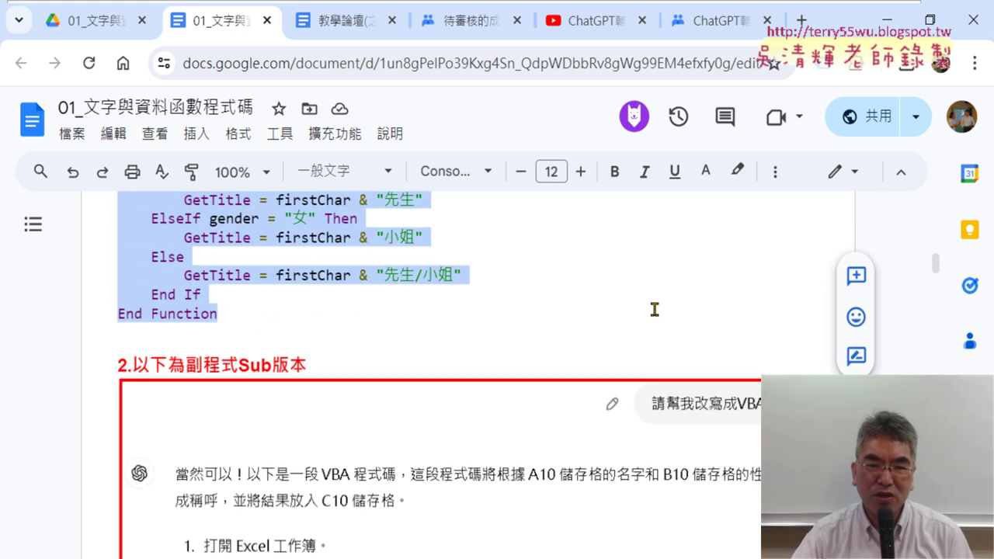
pyautogui.scroll(1, 654, 309)
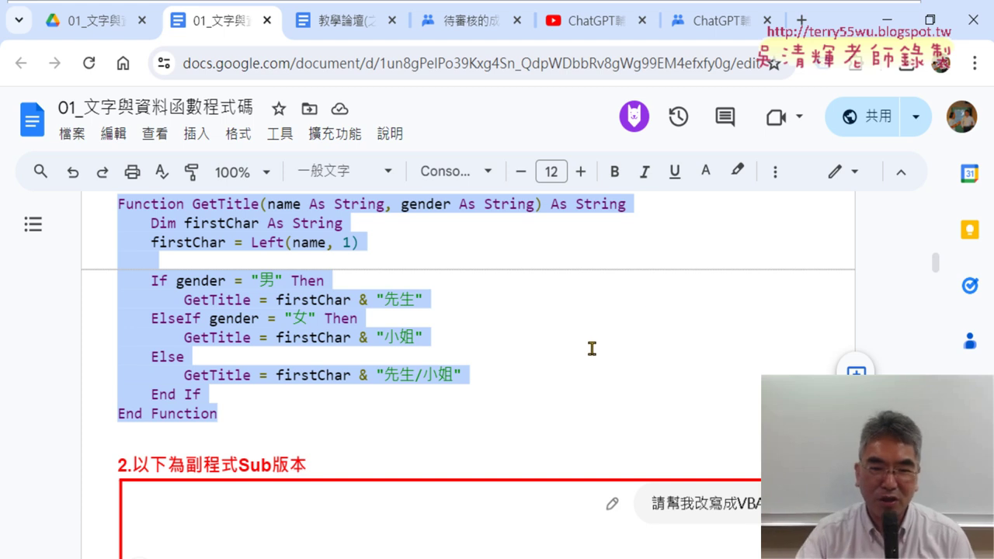
pyautogui.scroll(2, 587, 349)
pyautogui.scroll(-2, 588, 349)
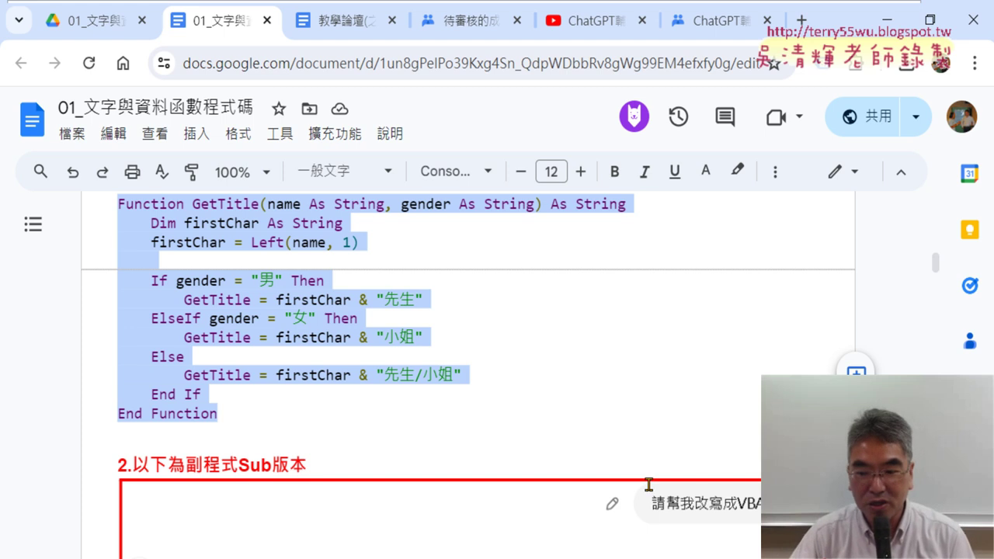
# Step: Leave the browser and return to Excel's LEFT sheet
pyautogui.hotkey('alt', 'Tab')
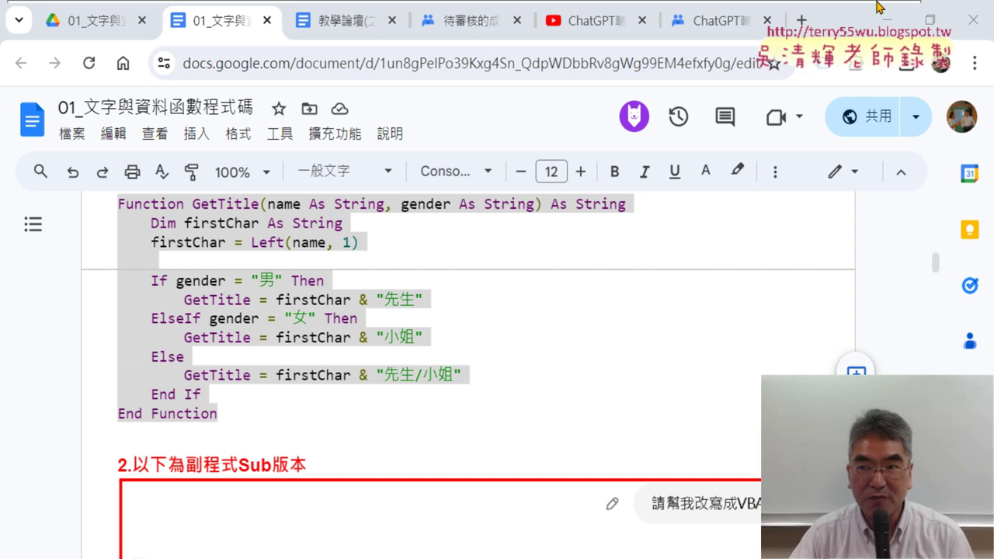
pyautogui.moveTo(881, 8)
pyautogui.click(881, 35)
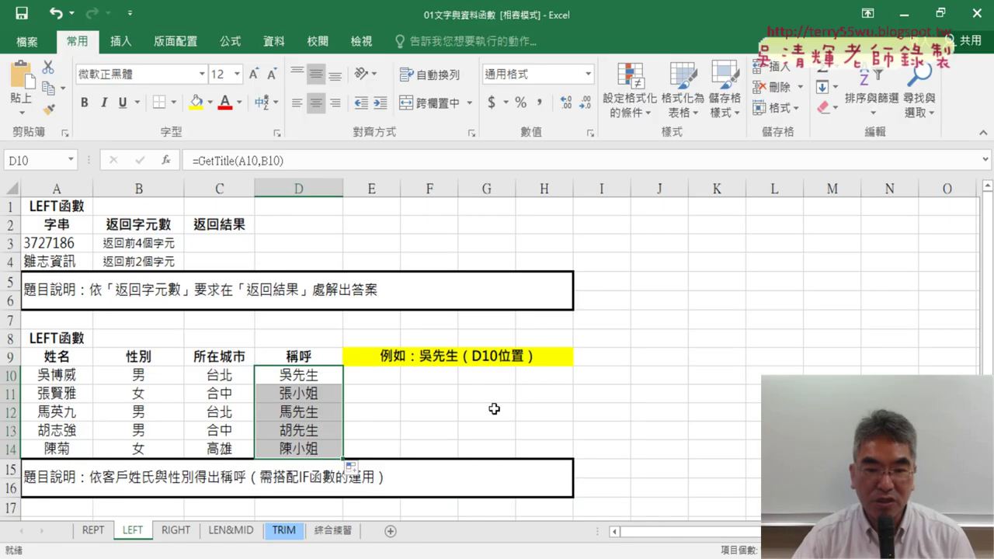
# Step: Go to the 綜合練習 sheet and widen column E (手機) for phone numbers
pyautogui.click(334, 531)
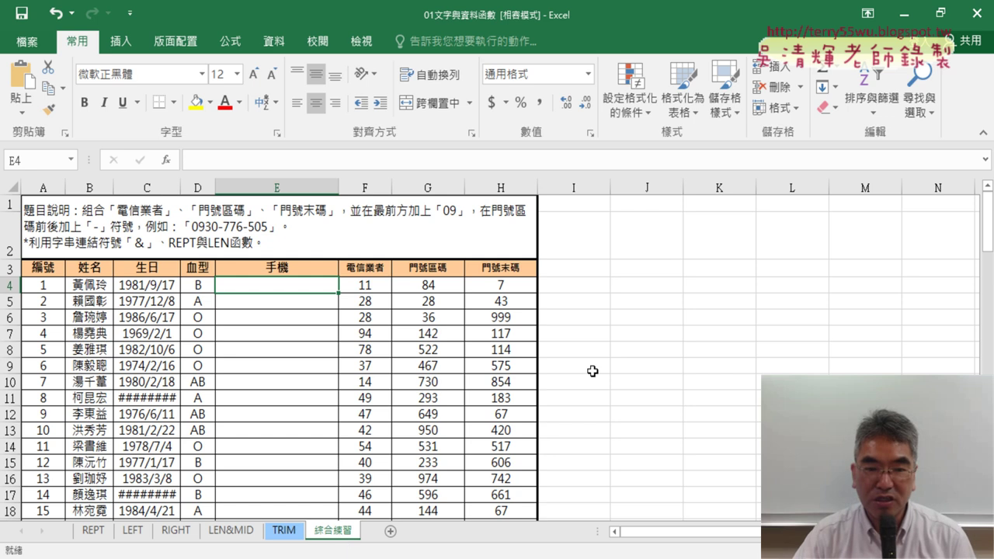
pyautogui.moveTo(339, 187); pyautogui.dragTo(355, 187)
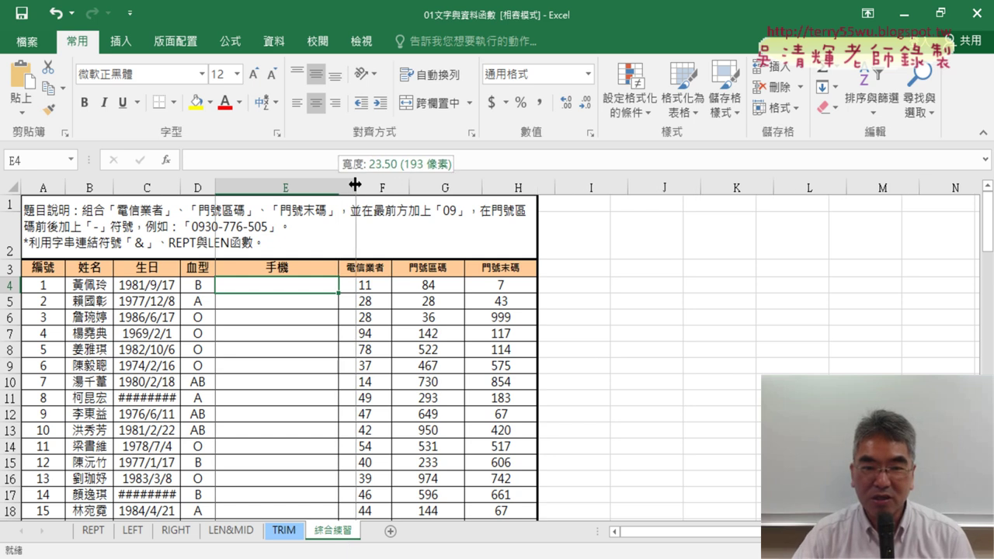